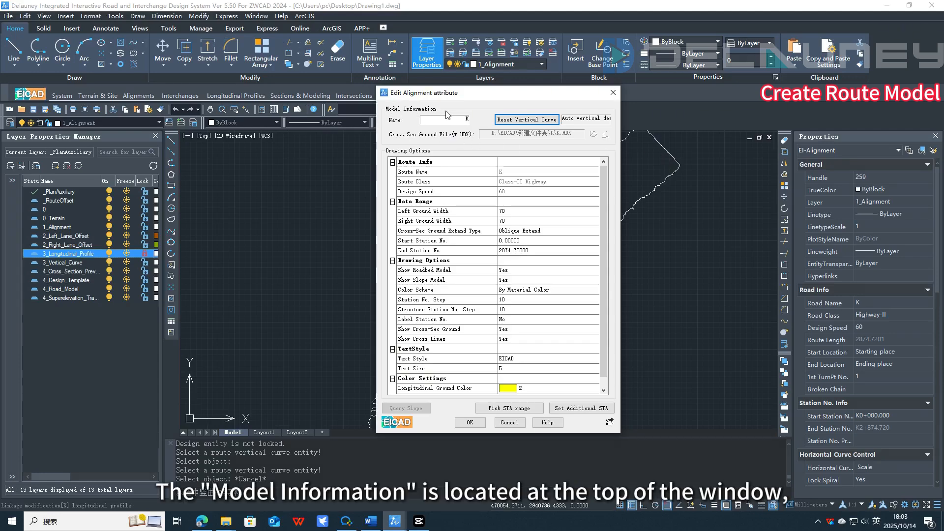
Step: Name the route model K1 and reset its vertical curve by picking a vertical curve entity in the drawing
{"action": "double_click", "coordinate": [477, 120]}
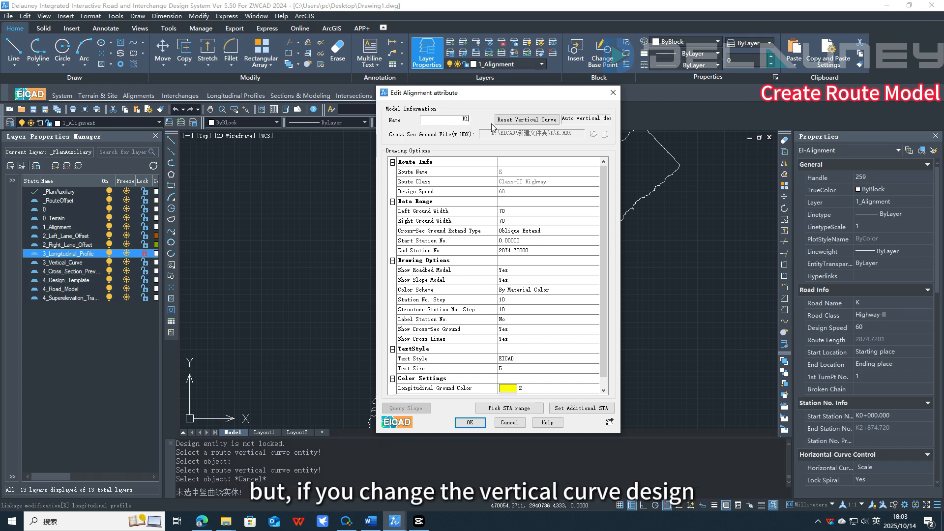
{"action": "left_click", "coordinate": [529, 120]}
{"action": "scroll", "coordinate": [620, 258], "scroll_direction": "down", "scroll_amount": 4}
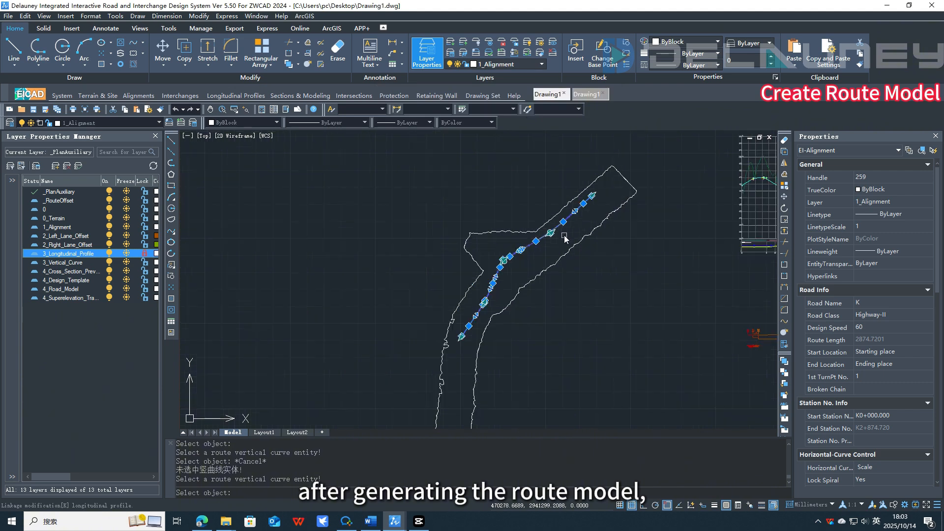
{"action": "left_click", "coordinate": [672, 217]}
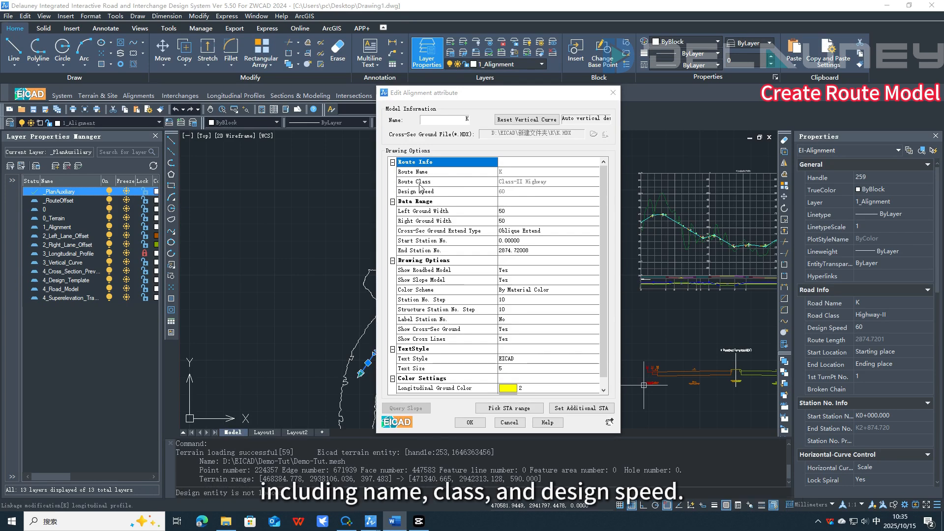
Step: Set the left and right ground widths to 70 and generate the route model along the alignment
{"action": "left_click", "coordinate": [442, 202]}
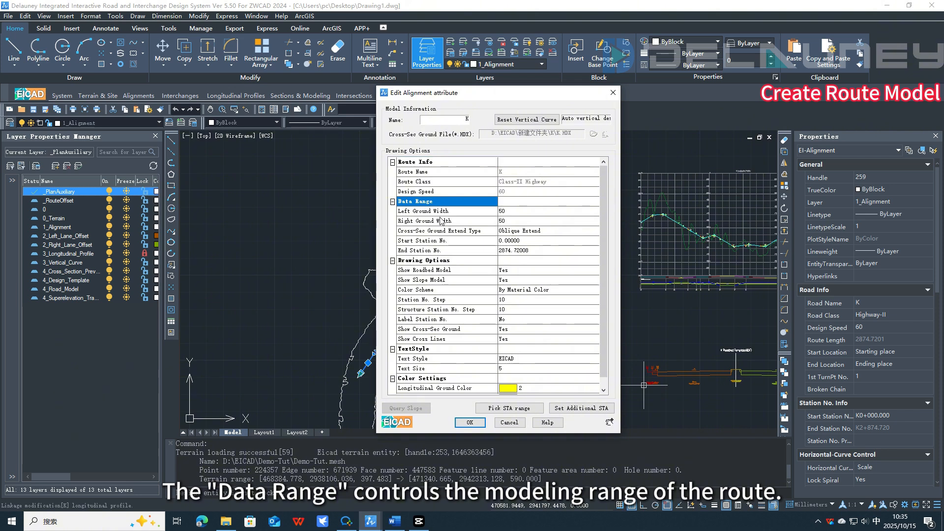
{"action": "left_click", "coordinate": [506, 211]}
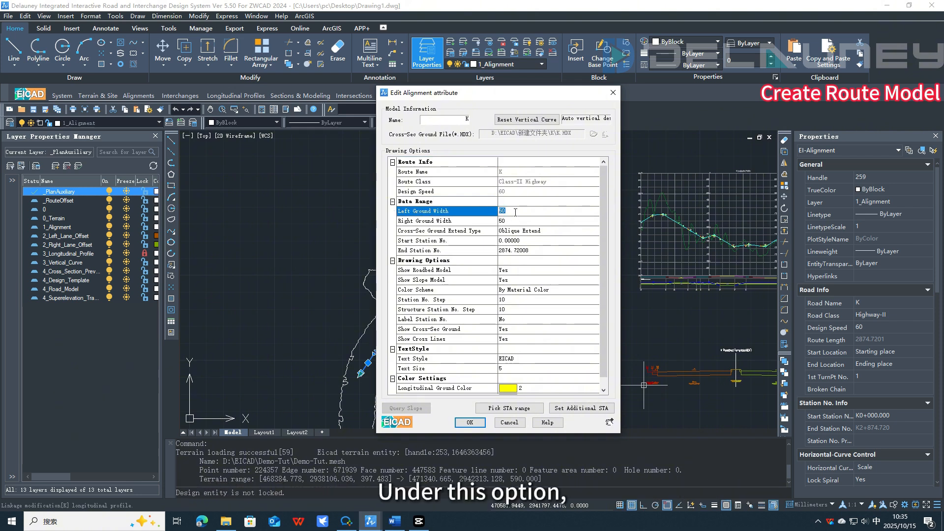
{"action": "type", "text": "70"}
{"action": "left_click", "coordinate": [516, 221]}
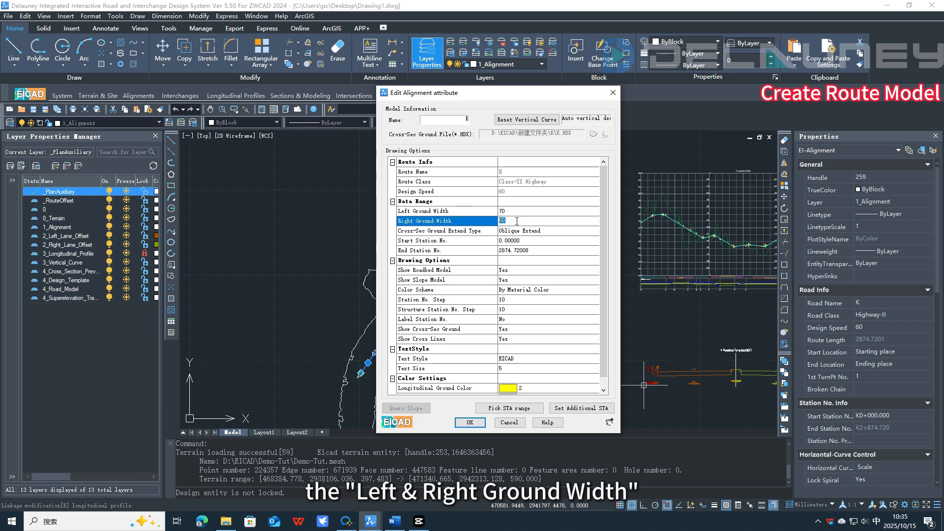
{"action": "type", "text": "70"}
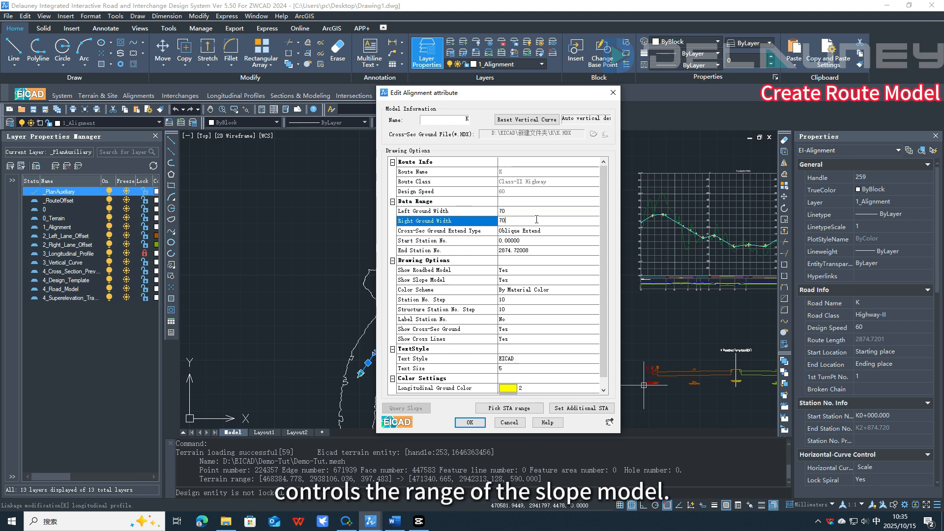
{"action": "left_click", "coordinate": [474, 423]}
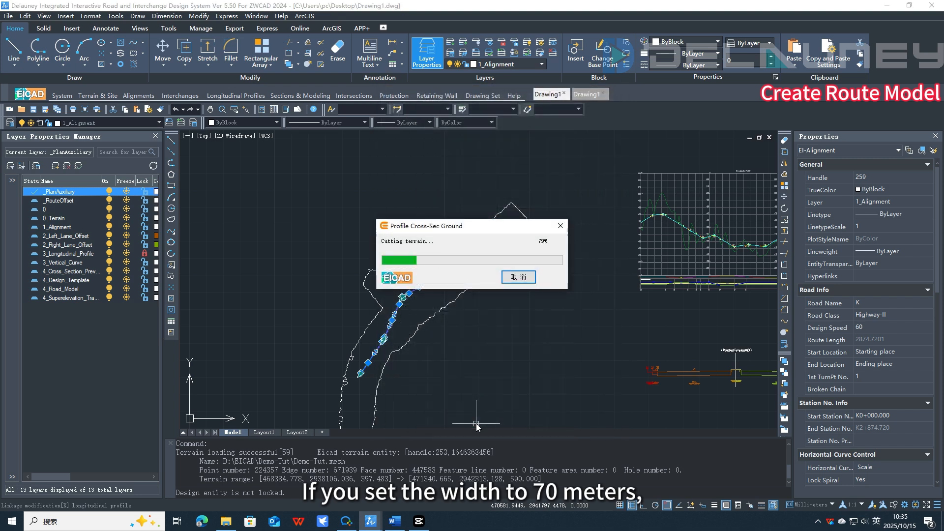
{"action": "key", "text": "Escape"}
{"action": "scroll", "coordinate": [405, 291], "scroll_direction": "up", "scroll_amount": 5}
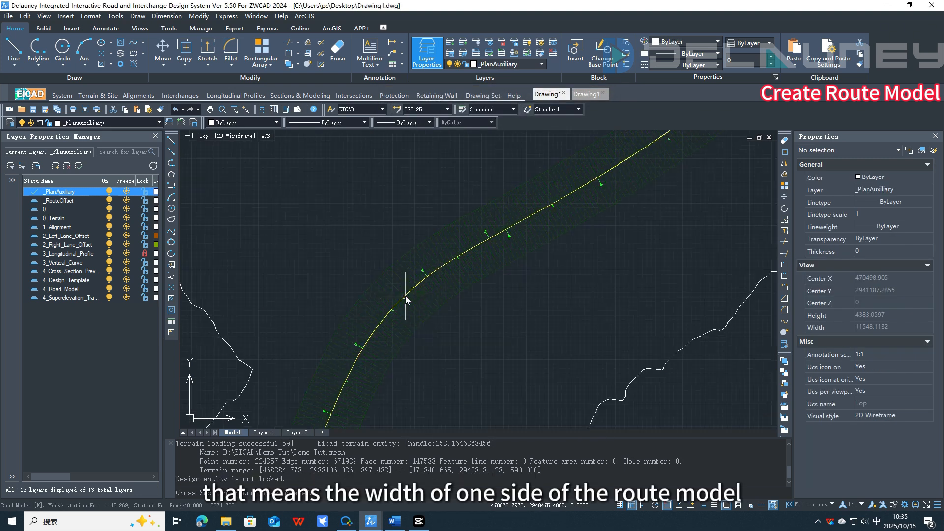
Step: Edit the road model's properties, setting the left and right ground widths to 100, and apply them
{"action": "double_click", "coordinate": [457, 296]}
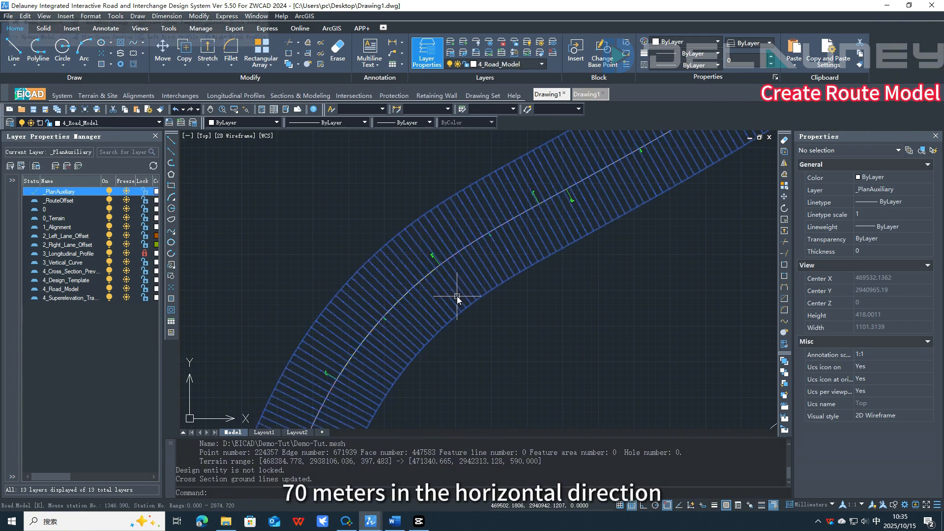
{"action": "left_click", "coordinate": [467, 240]}
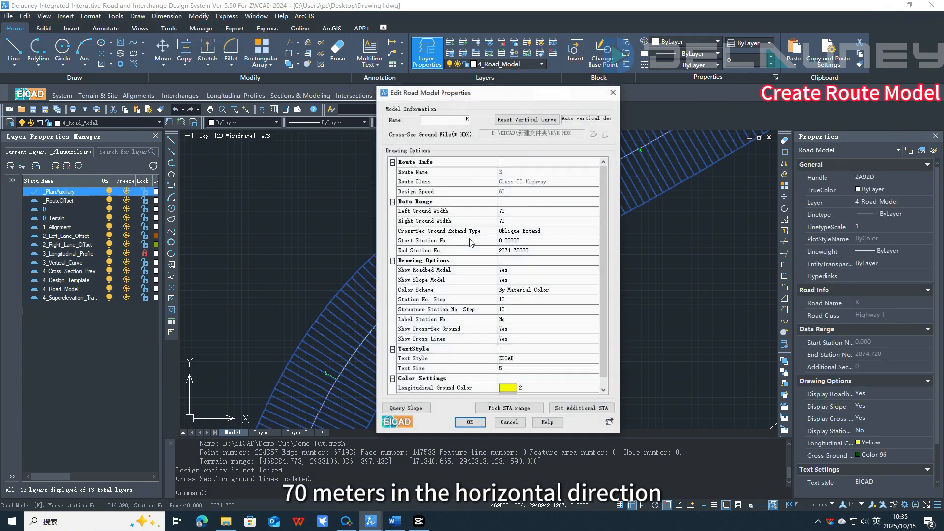
{"action": "left_click", "coordinate": [517, 210]}
{"action": "type", "text": "100"}
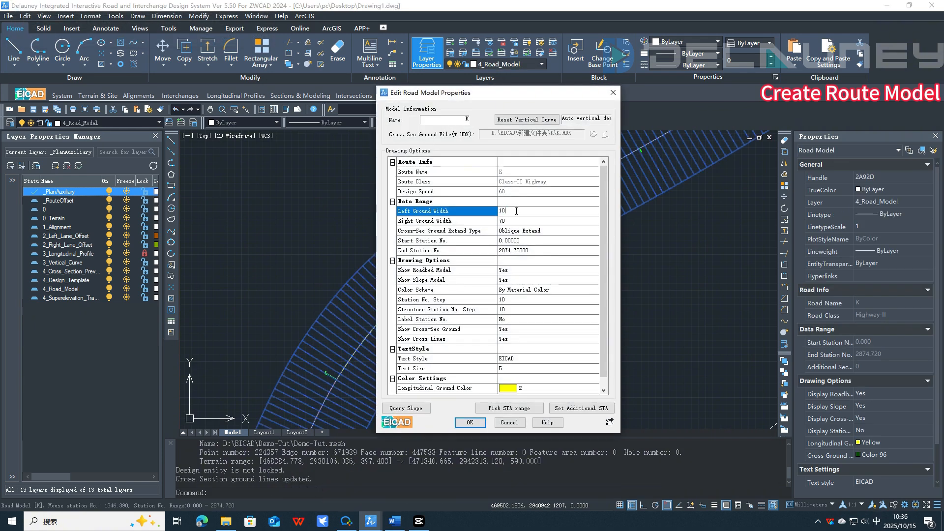
{"action": "left_click", "coordinate": [525, 218]}
{"action": "type", "text": "10"}
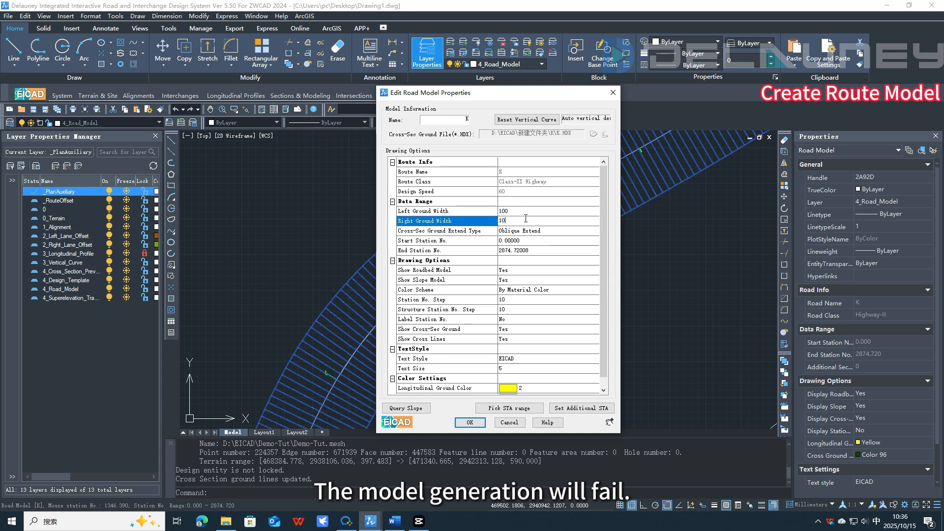
{"action": "type", "text": "0"}
{"action": "left_click", "coordinate": [478, 421]}
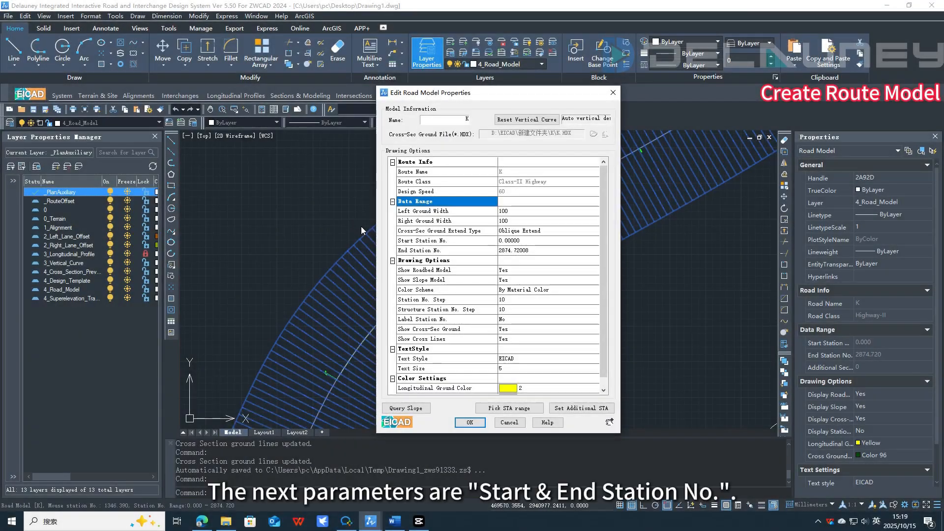
Step: Set the model's start station to 0 by picking near the alignment's starting end in the drawing
{"action": "left_click", "coordinate": [450, 242]}
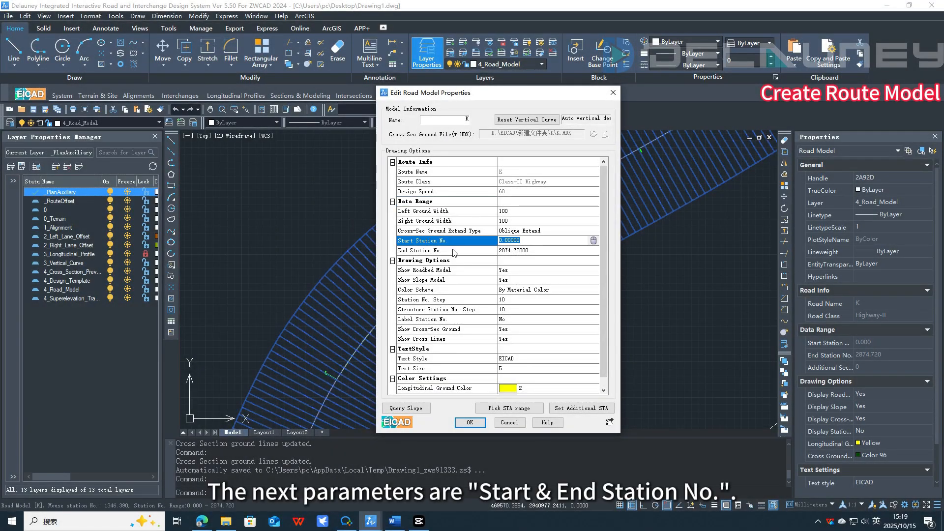
{"action": "left_click", "coordinate": [592, 240]}
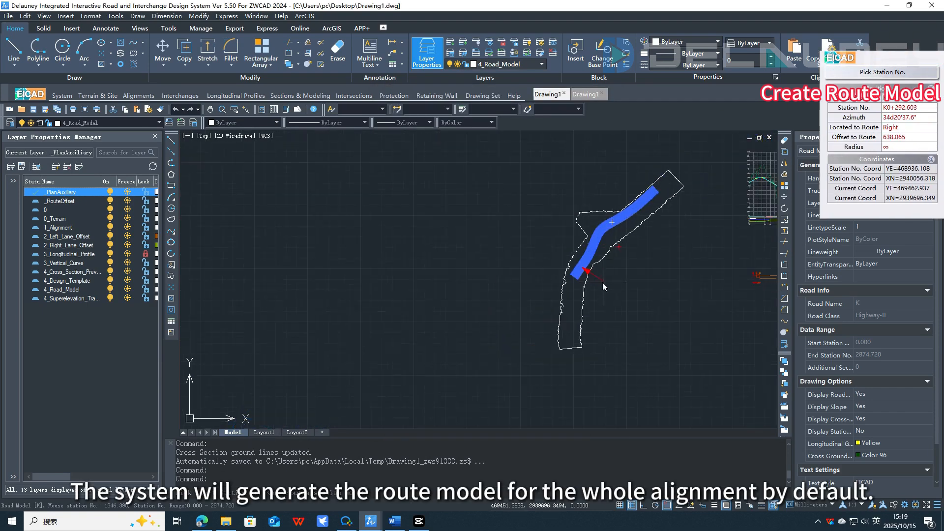
{"action": "scroll", "coordinate": [603, 282], "scroll_direction": "up", "scroll_amount": 4}
{"action": "left_click", "coordinate": [577, 316]}
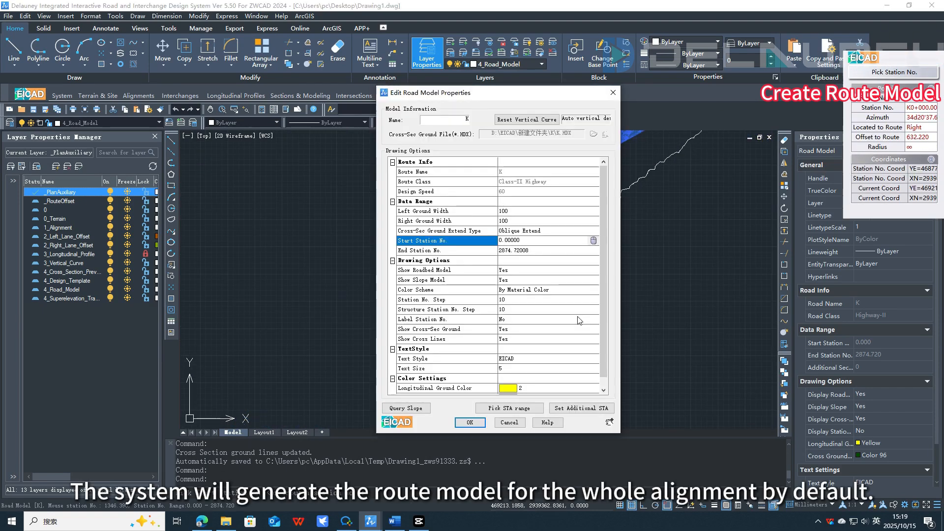
Step: Pick the model's end station along the alignment, adjust it to 1350, and update the road model
{"action": "left_click", "coordinate": [590, 251]}
{"action": "left_click", "coordinate": [594, 250]}
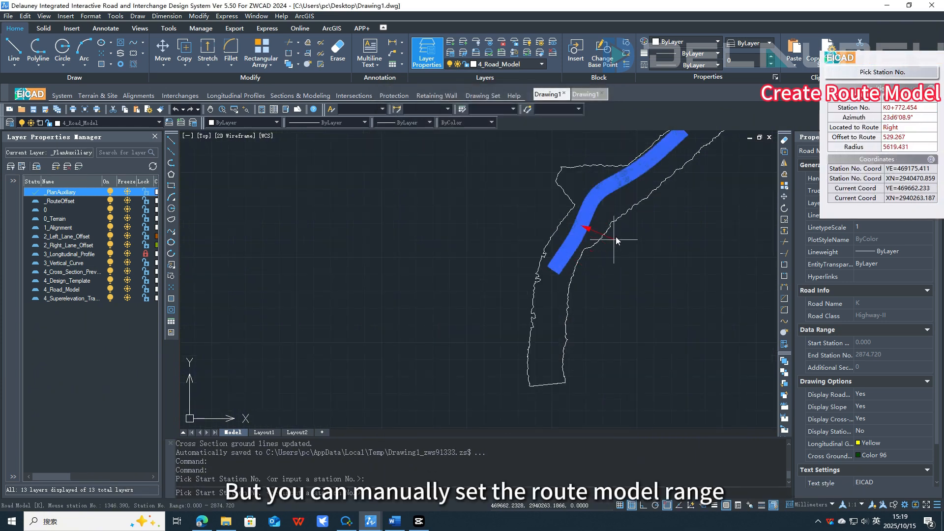
{"action": "left_click", "coordinate": [622, 218]}
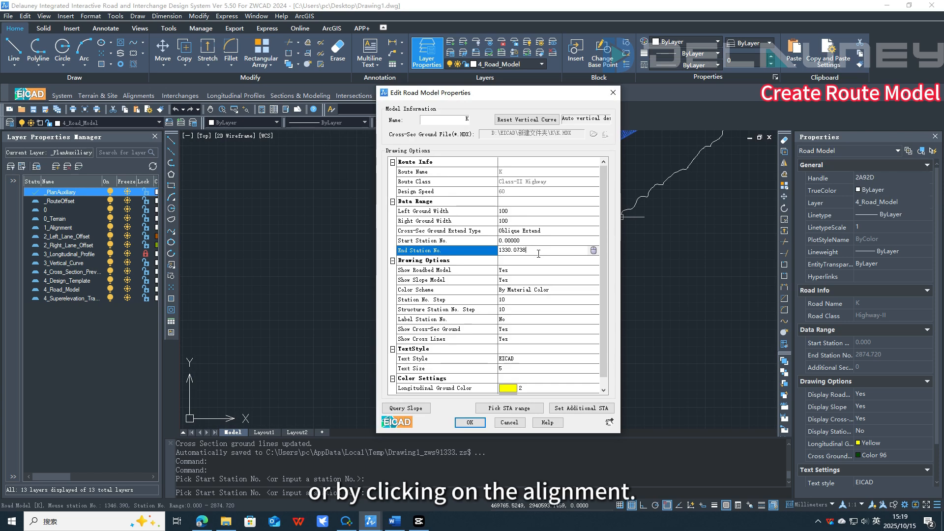
{"action": "key", "text": "BackSpace"}
{"action": "key", "text": "BackSpace"}
{"action": "key", "text": "BackSpace"}
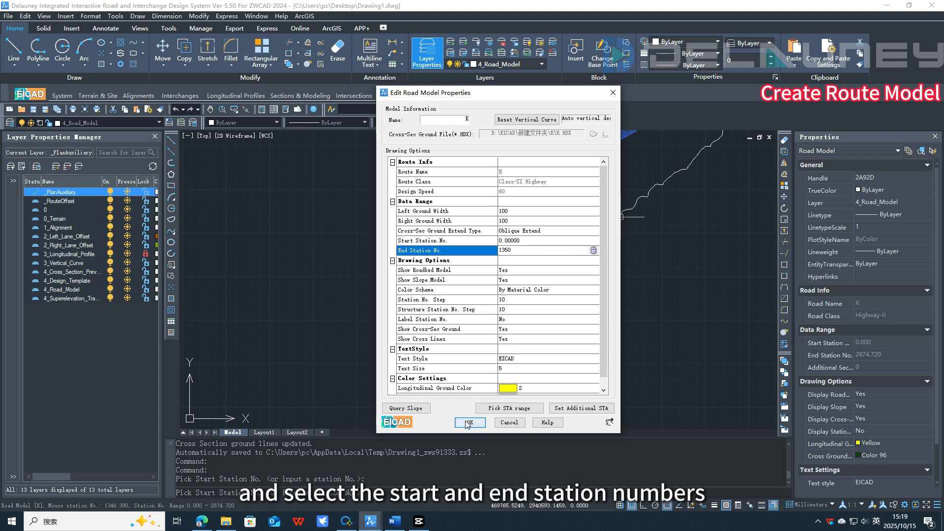
{"action": "key", "text": "Return"}
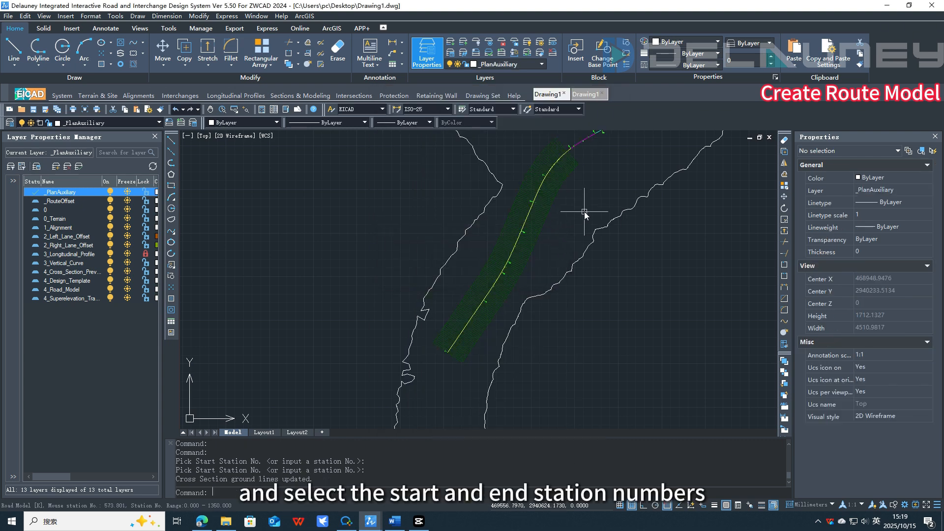
{"action": "middle_click_drag", "start_coordinate": [584, 213], "coordinate": [559, 276]}
{"action": "scroll", "coordinate": [558, 278], "scroll_direction": "down", "scroll_amount": 2}
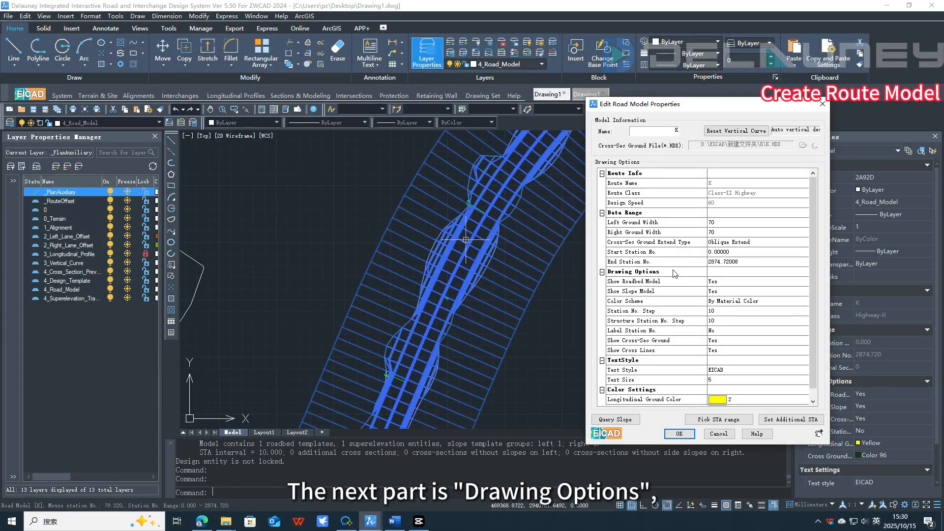
Step: Set Show Roadbed Model to No and apply it so only the slope model is drawn
{"action": "left_click", "coordinate": [668, 274]}
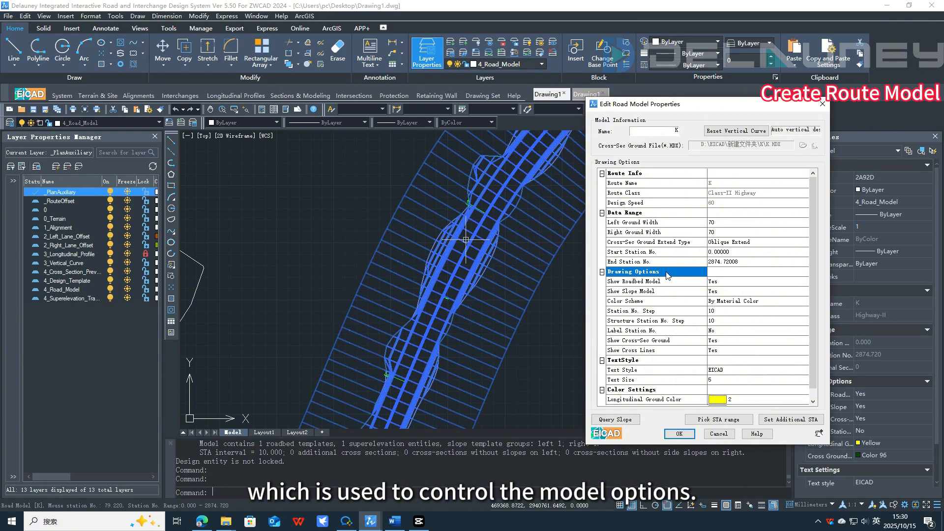
{"action": "left_click", "coordinate": [733, 281]}
{"action": "left_click", "coordinate": [733, 281]}
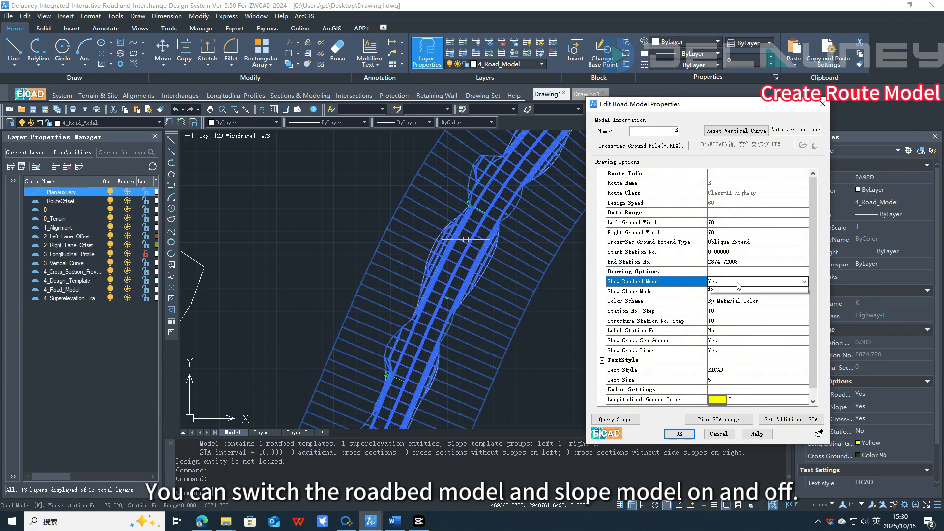
{"action": "left_click", "coordinate": [732, 300]}
{"action": "left_click", "coordinate": [679, 434]}
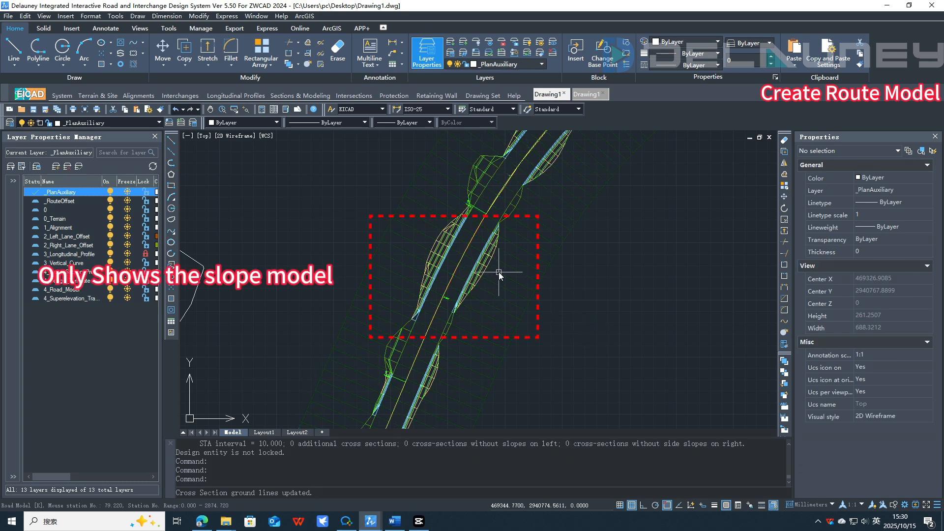
Step: Edit the road model's properties to show the roadbed model and hide the slope model, and apply them
{"action": "double_click", "coordinate": [498, 272]}
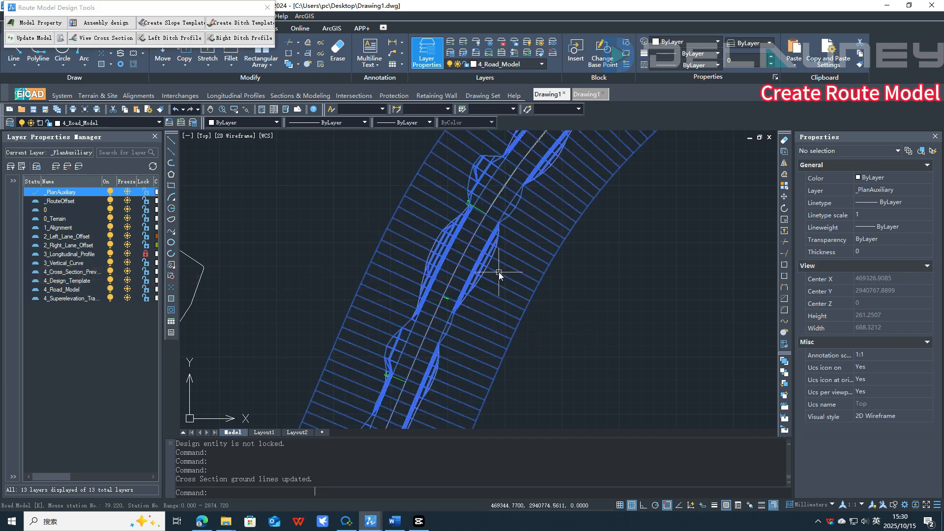
{"action": "left_click", "coordinate": [474, 240]}
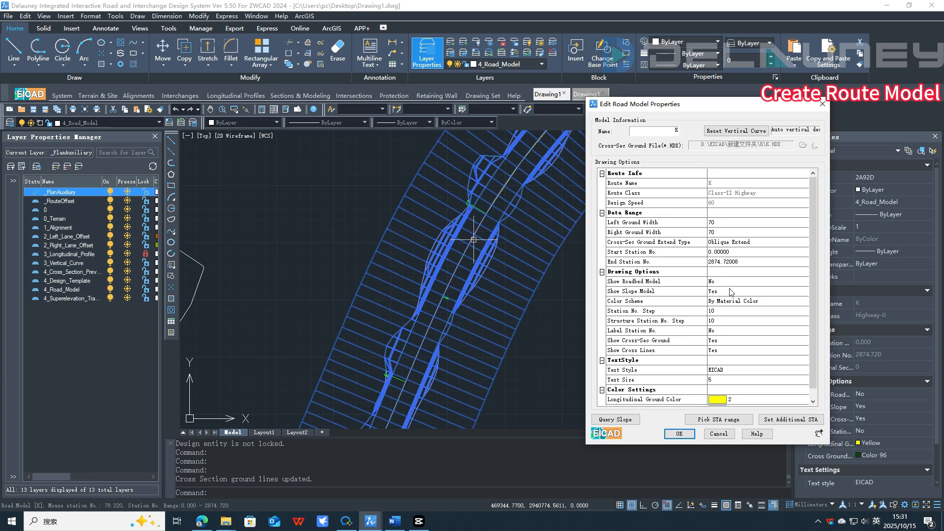
{"action": "left_click", "coordinate": [730, 291]}
{"action": "left_click", "coordinate": [730, 291]}
{"action": "left_click", "coordinate": [723, 309]}
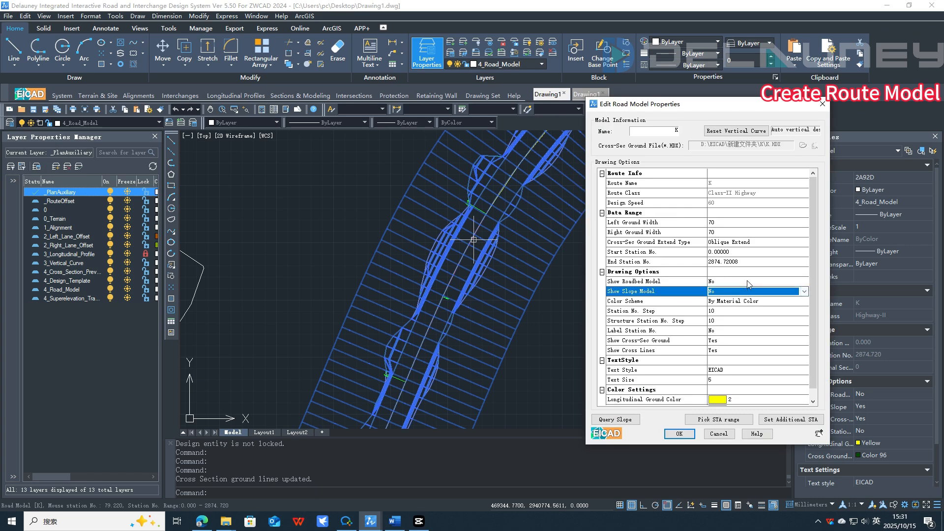
{"action": "left_click", "coordinate": [742, 282]}
{"action": "left_click", "coordinate": [741, 282]}
{"action": "left_click", "coordinate": [738, 291]}
{"action": "left_click", "coordinate": [679, 434]}
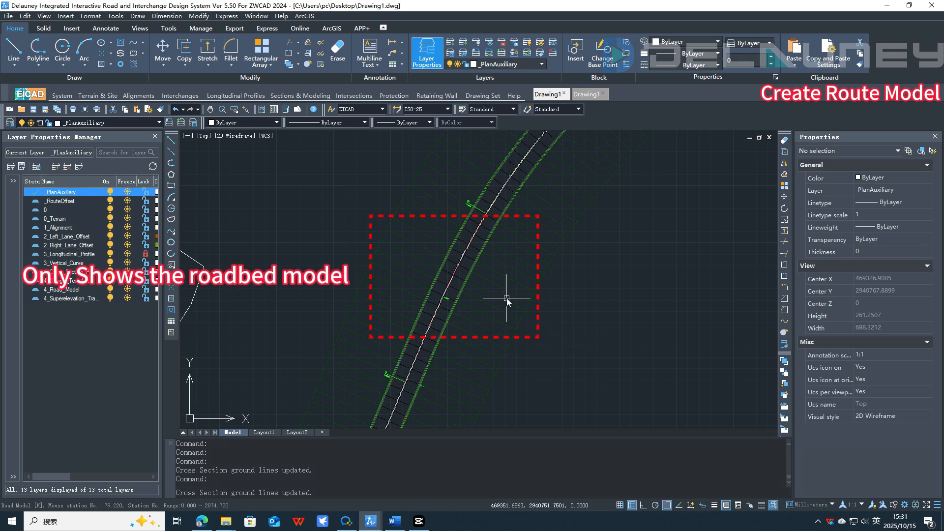
Step: In the road model's properties, set Show Slope Model to Yes and Color Scheme to By Template Color, and apply them
{"action": "left_click", "coordinate": [507, 298]}
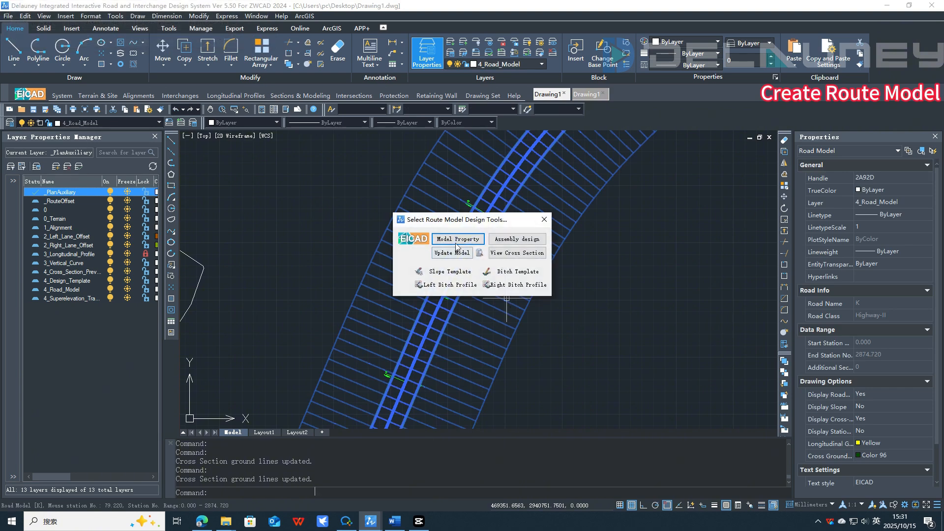
{"action": "left_click", "coordinate": [754, 303]}
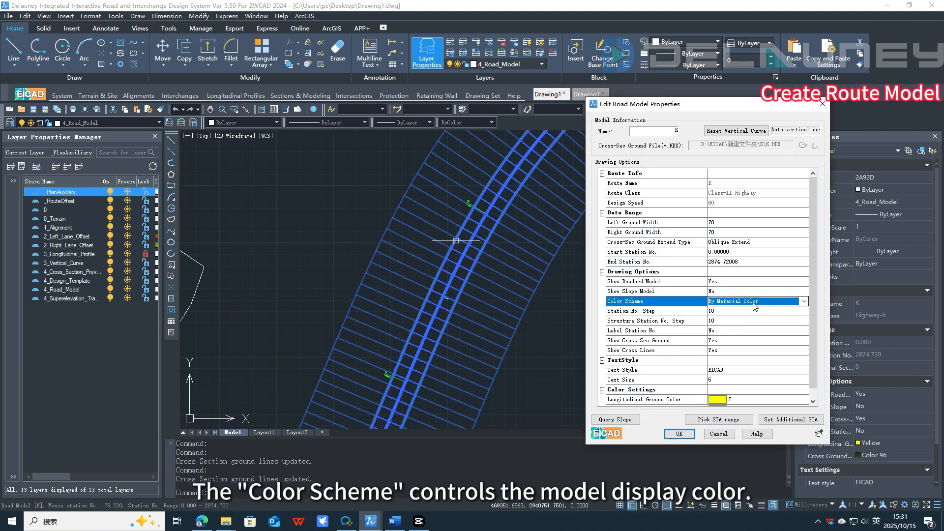
{"action": "left_click", "coordinate": [759, 291]}
{"action": "left_click", "coordinate": [801, 302]}
{"action": "left_click", "coordinate": [802, 303]}
{"action": "left_click", "coordinate": [752, 319]}
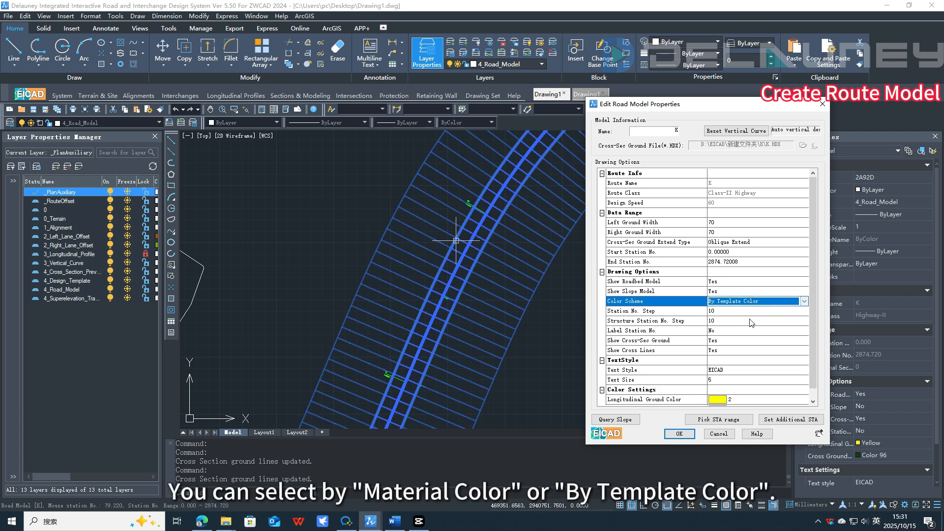
{"action": "left_click", "coordinate": [683, 436]}
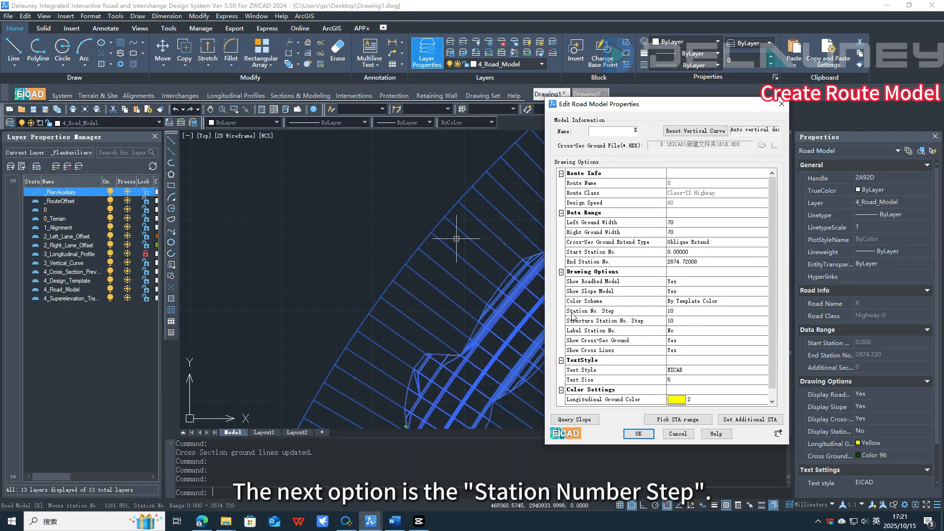
Step: Set the road model's Station No. Step to 15 and apply it to the model
{"action": "left_click", "coordinate": [573, 314]}
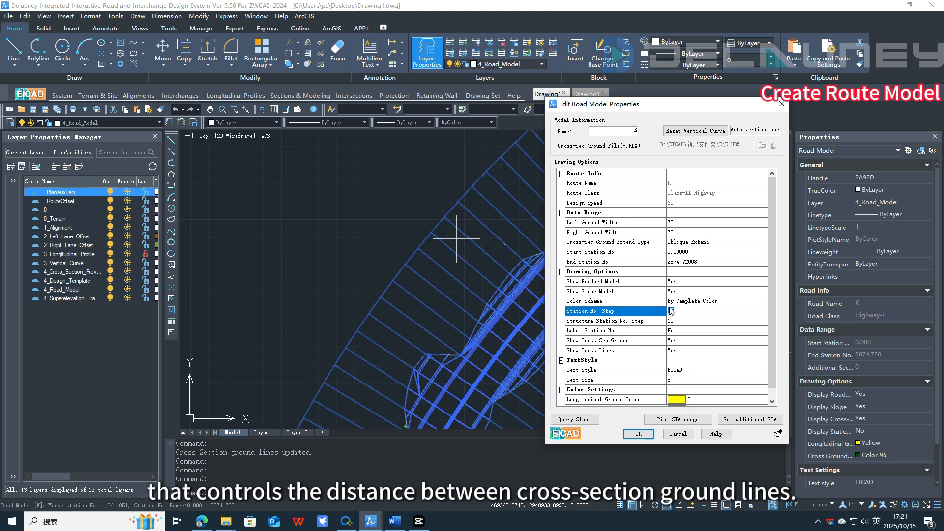
{"action": "double_click", "coordinate": [683, 309]}
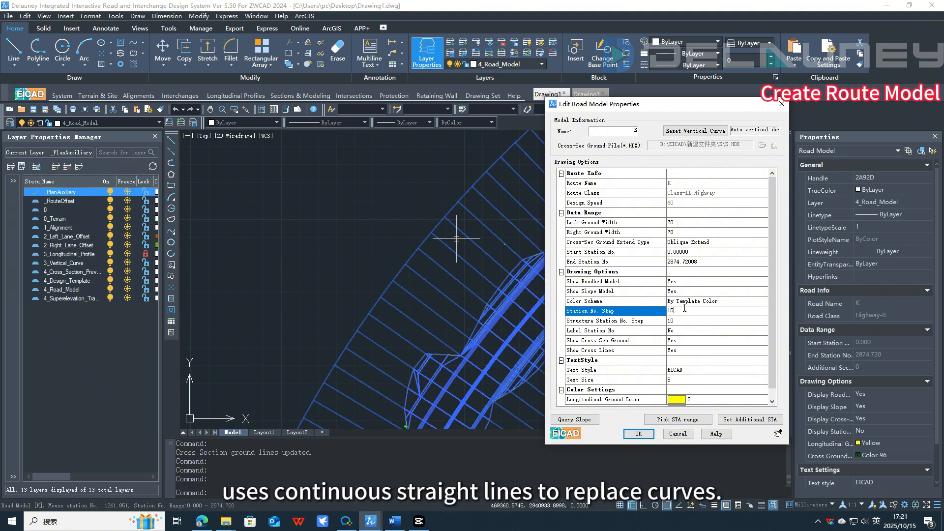
{"action": "left_click", "coordinate": [644, 435]}
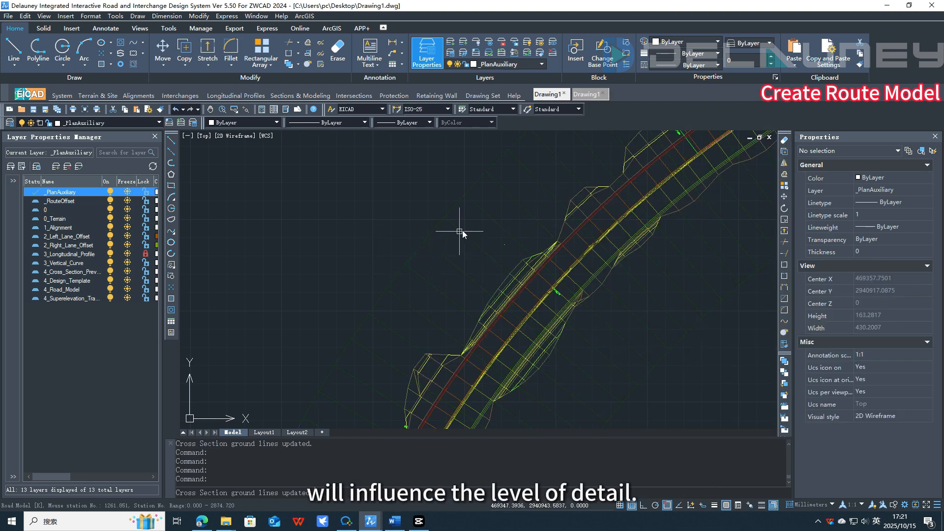
Step: Reopen the road model's properties, set Station No. Step to 5, and apply it
{"action": "double_click", "coordinate": [476, 244]}
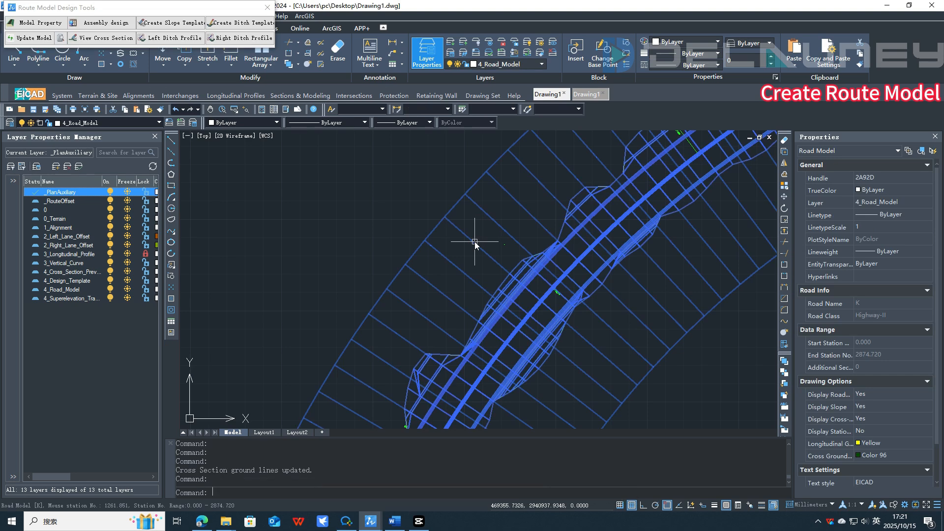
{"action": "left_click", "coordinate": [475, 243]}
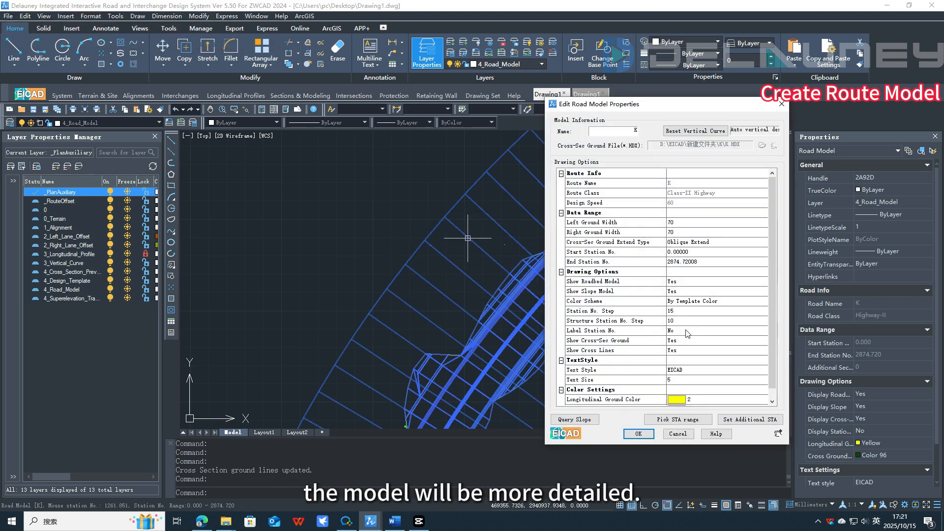
{"action": "left_click", "coordinate": [684, 310]}
{"action": "type", "text": "5"}
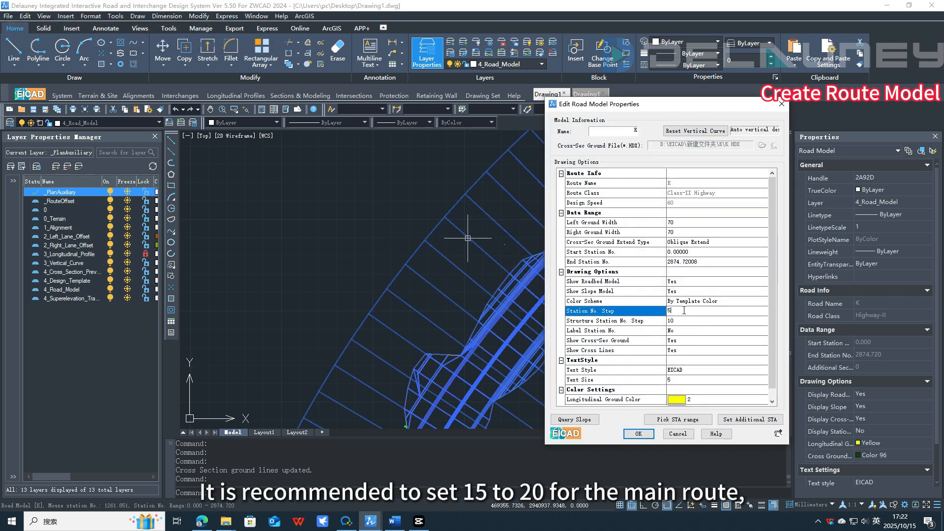
{"action": "left_click", "coordinate": [705, 320]}
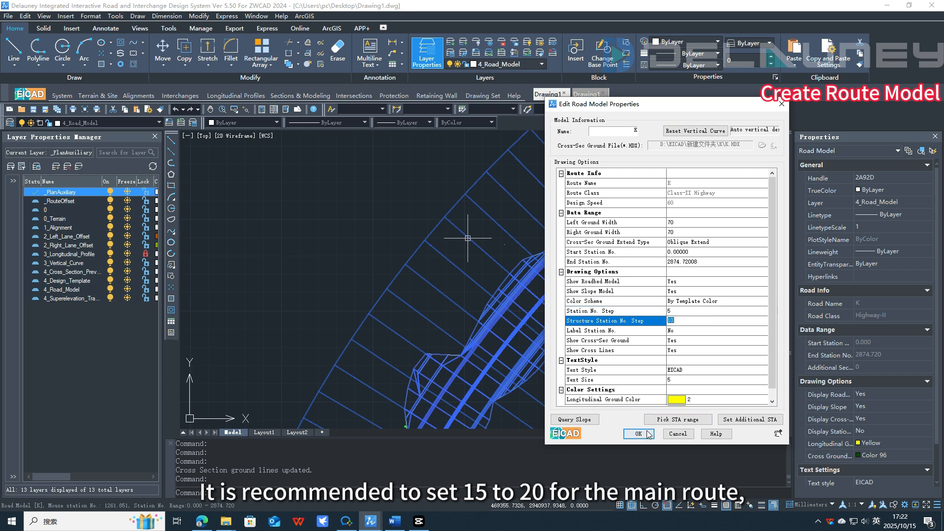
{"action": "left_click", "coordinate": [647, 431]}
Step: Set Label Station No. to Yes in the road model's properties and apply it
{"action": "left_click", "coordinate": [622, 394]}
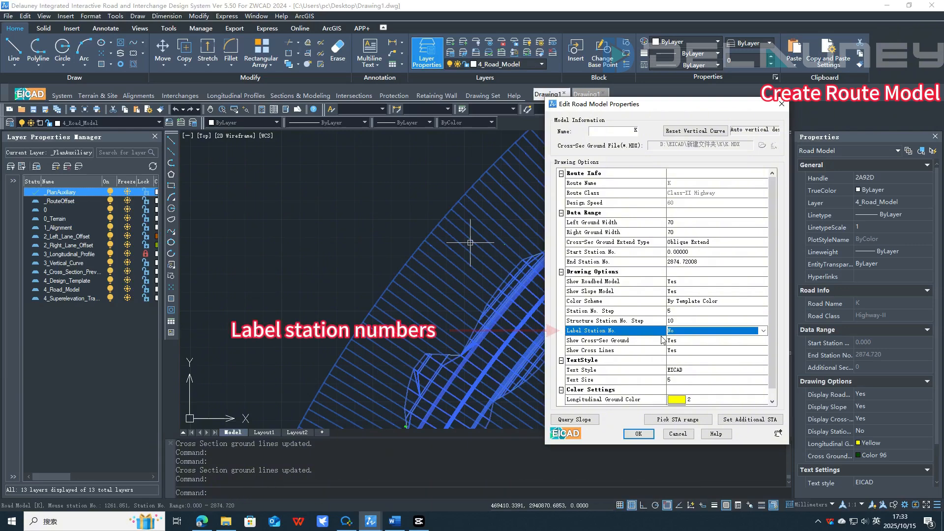
{"action": "left_click", "coordinate": [763, 331]}
{"action": "left_click", "coordinate": [689, 340]}
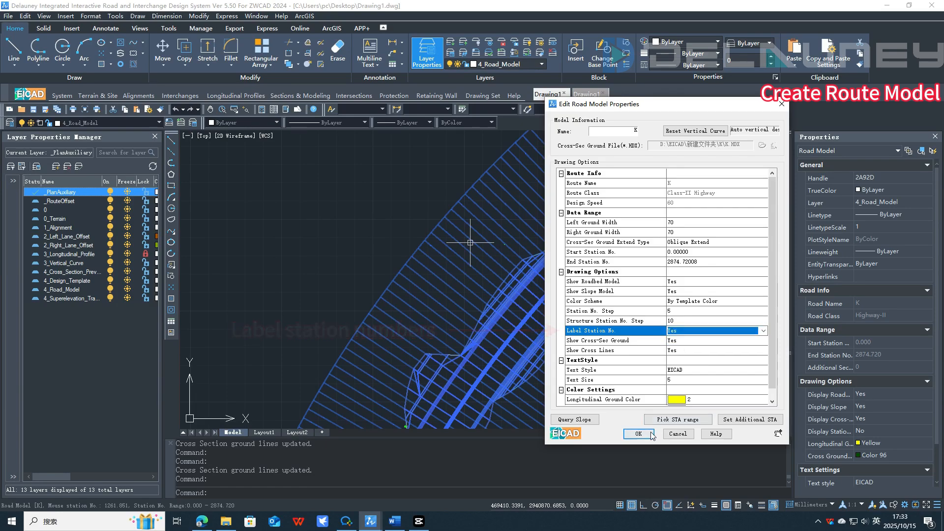
{"action": "left_click", "coordinate": [638, 434]}
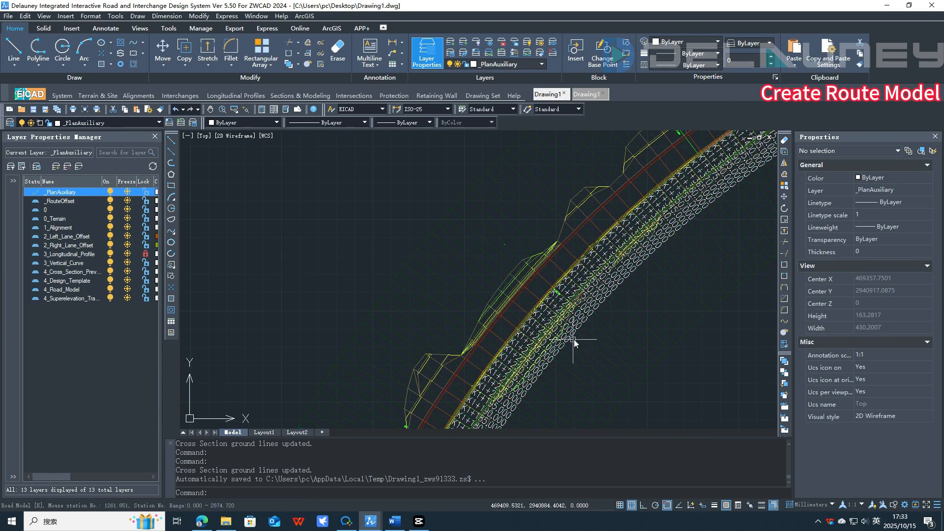
{"action": "scroll", "coordinate": [541, 337], "scroll_direction": "up", "scroll_amount": 1}
{"action": "scroll", "coordinate": [521, 295], "scroll_direction": "down", "scroll_amount": 2}
Step: Edit the road model's properties, set Label Station No. and Show Cross-Sec Ground to No, and apply them
{"action": "left_click", "coordinate": [570, 331]}
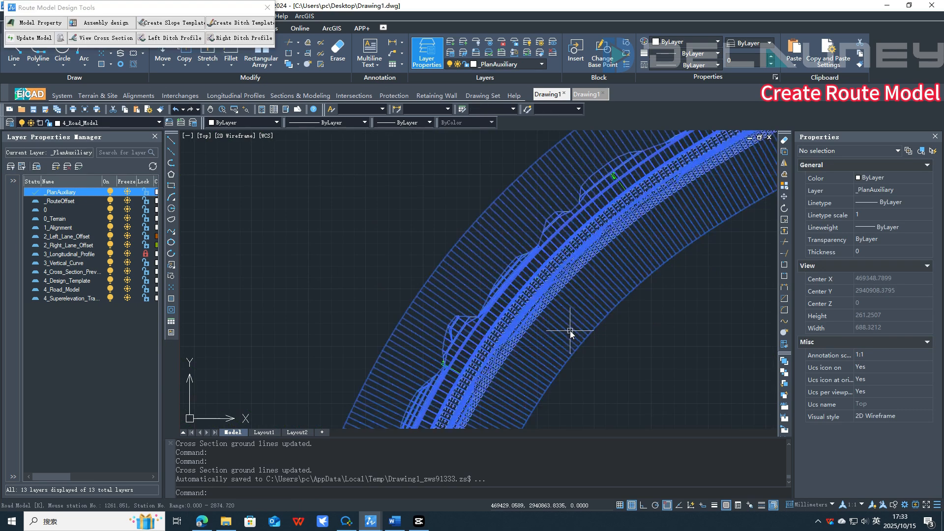
{"action": "left_click", "coordinate": [477, 241]}
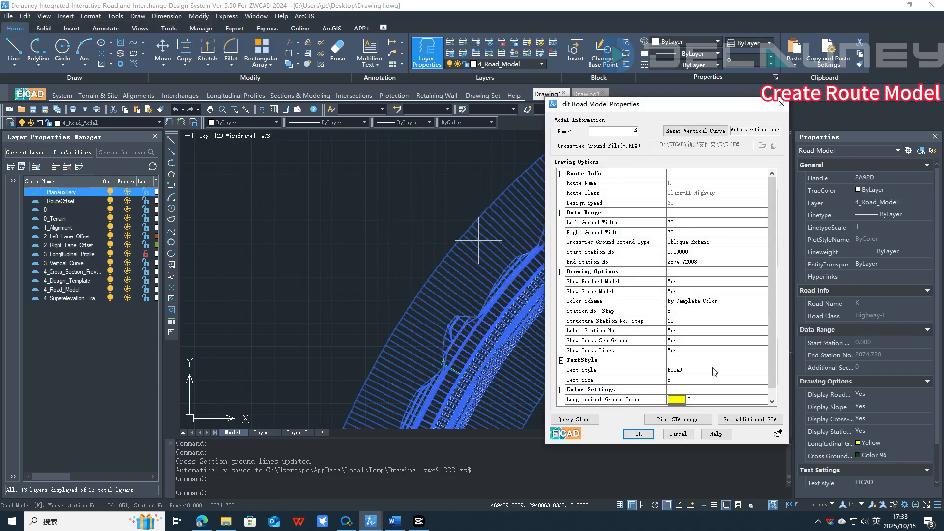
{"action": "left_click", "coordinate": [718, 330]}
{"action": "left_click", "coordinate": [717, 330]}
{"action": "left_click", "coordinate": [686, 346]}
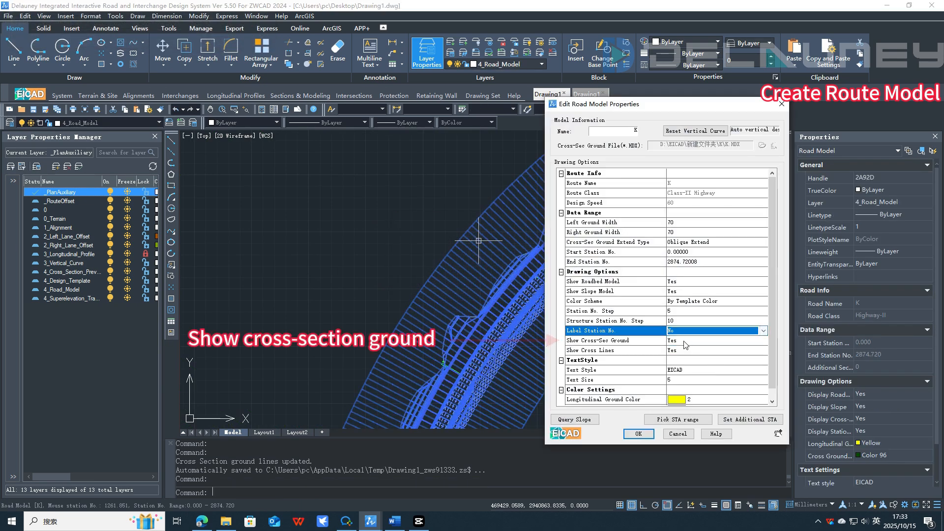
{"action": "left_click", "coordinate": [685, 340]}
{"action": "left_click", "coordinate": [687, 340]}
{"action": "left_click", "coordinate": [764, 341]}
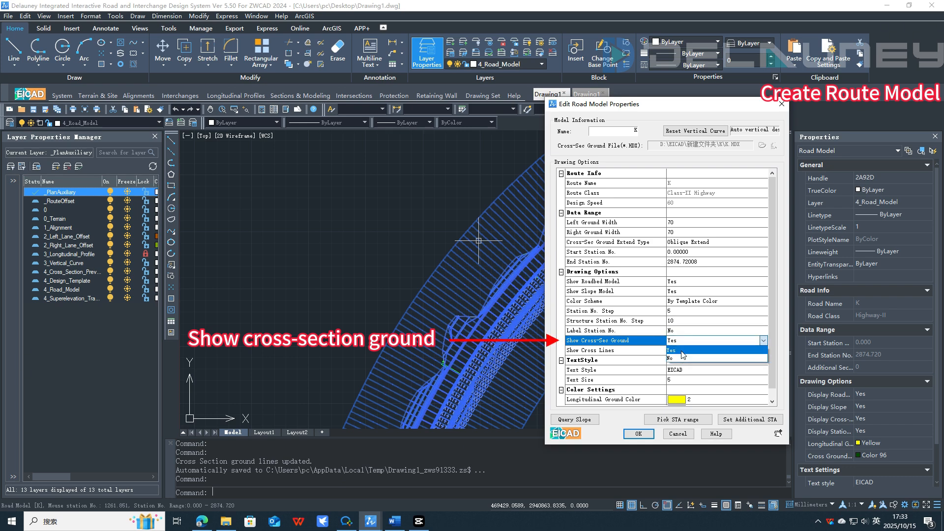
{"action": "left_click", "coordinate": [679, 361]}
{"action": "left_click", "coordinate": [646, 434]}
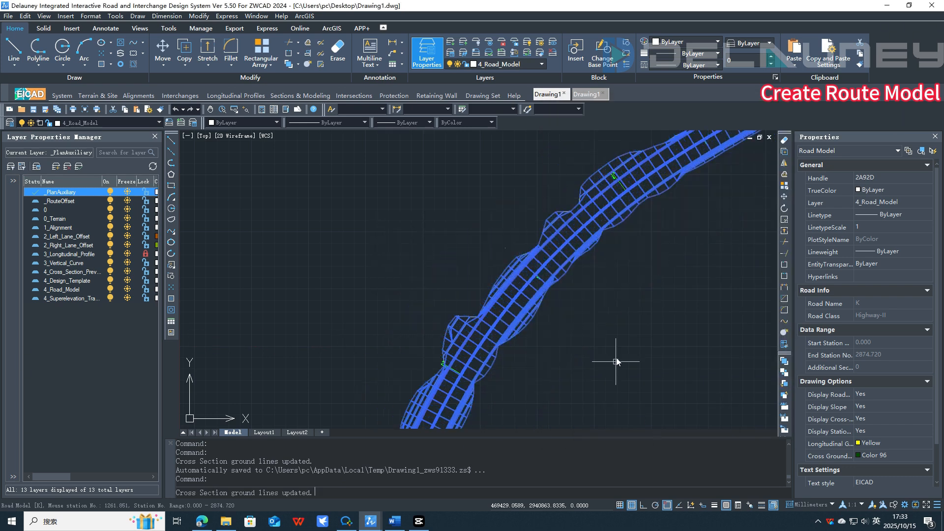
Step: In the road model's properties, set Show Cross Lines to No and Show Cross-Sec Ground to Yes, and apply them
{"action": "double_click", "coordinate": [494, 294]}
{"action": "left_click", "coordinate": [468, 241]}
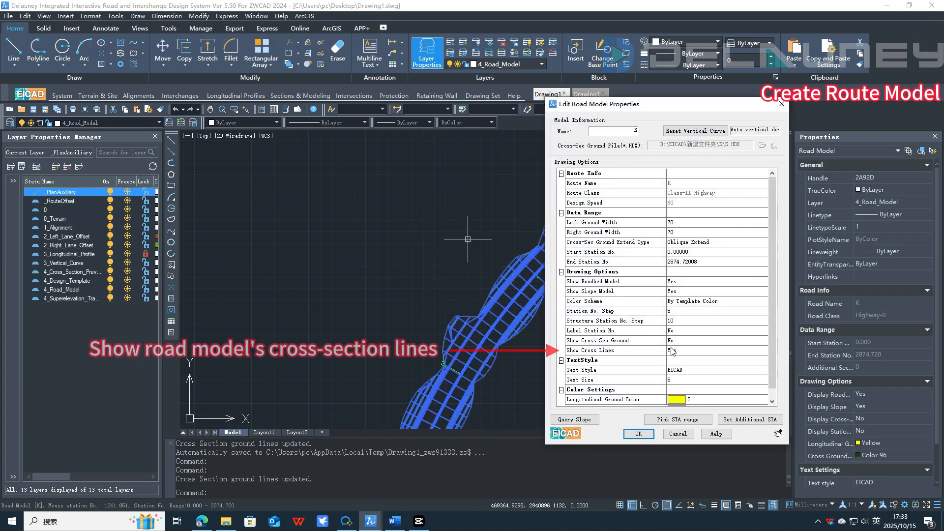
{"action": "left_click", "coordinate": [689, 351]}
{"action": "left_click", "coordinate": [688, 368]}
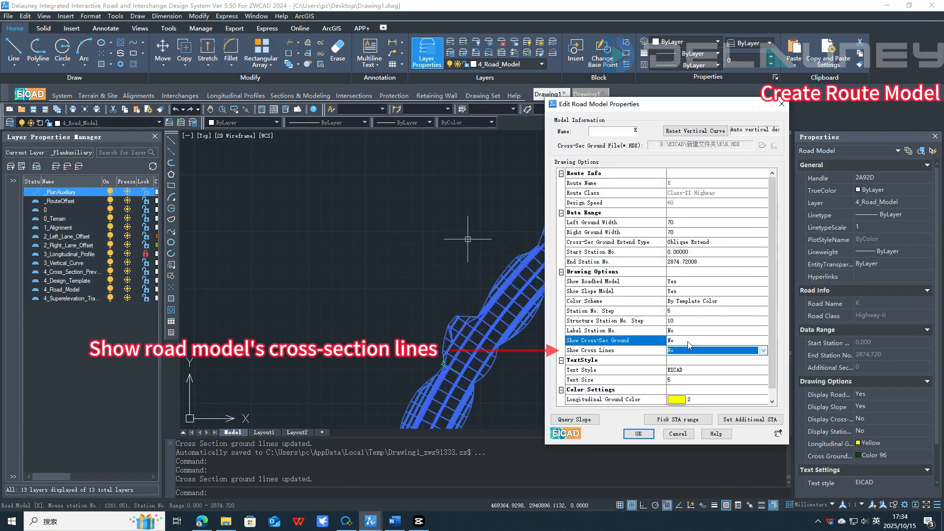
{"action": "left_click", "coordinate": [687, 340]}
{"action": "left_click", "coordinate": [687, 350]}
{"action": "left_click", "coordinate": [636, 432]}
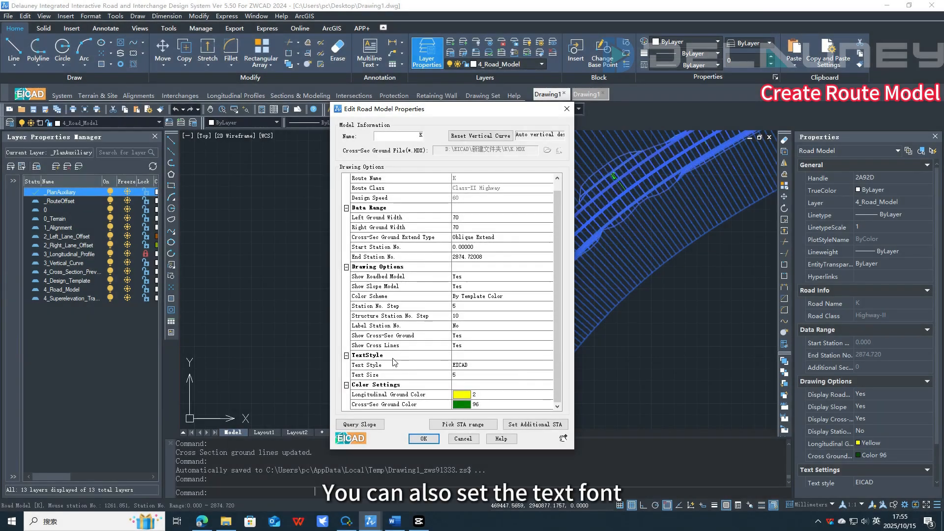
Step: Choose EICAD as the road model's text style and set Text Size to 10
{"action": "left_click", "coordinate": [394, 356]}
{"action": "left_click", "coordinate": [402, 384]}
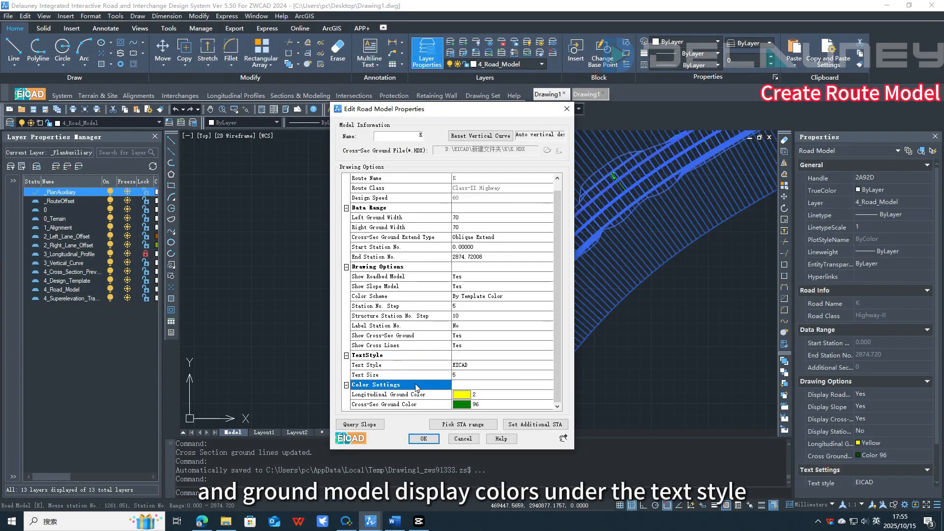
{"action": "left_click", "coordinate": [484, 365]}
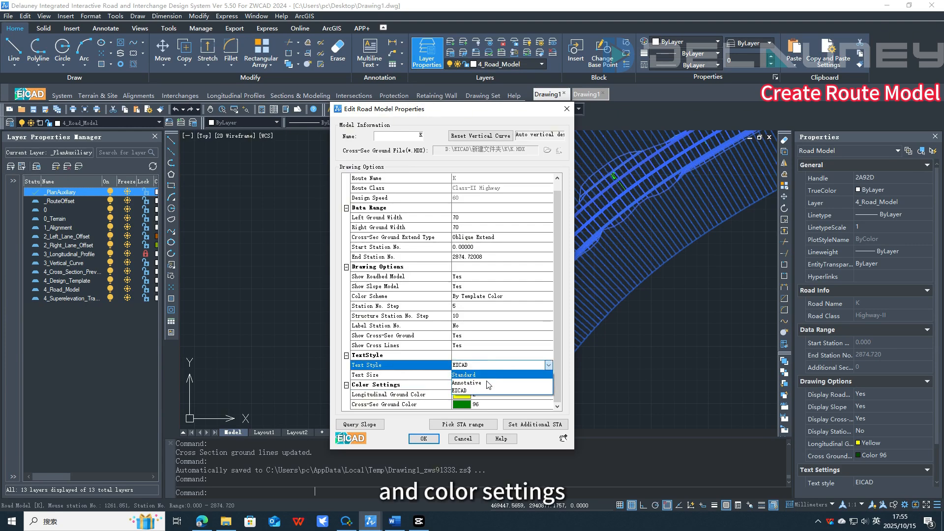
{"action": "left_click", "coordinate": [477, 391]}
{"action": "left_click", "coordinate": [477, 377]}
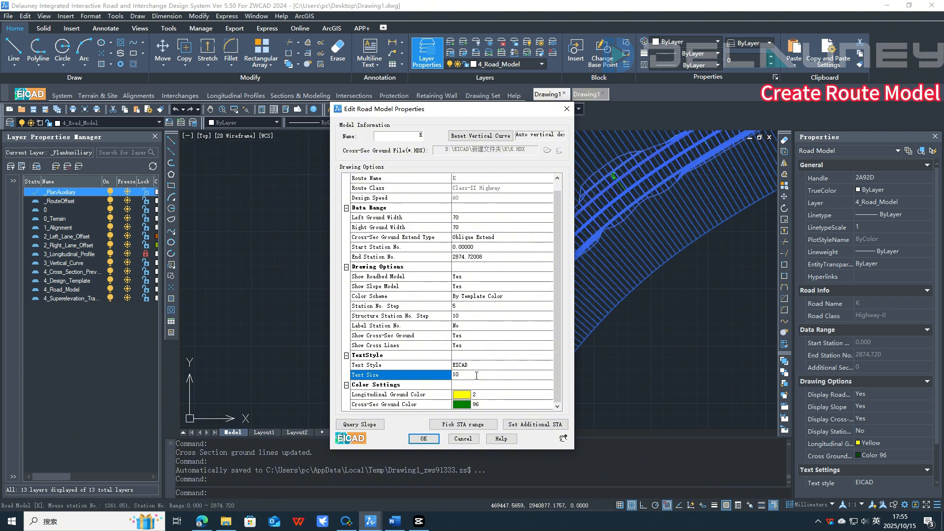
Step: Change the Longitudinal Ground Color to orange-red, colour index 20
{"action": "left_click", "coordinate": [487, 395]}
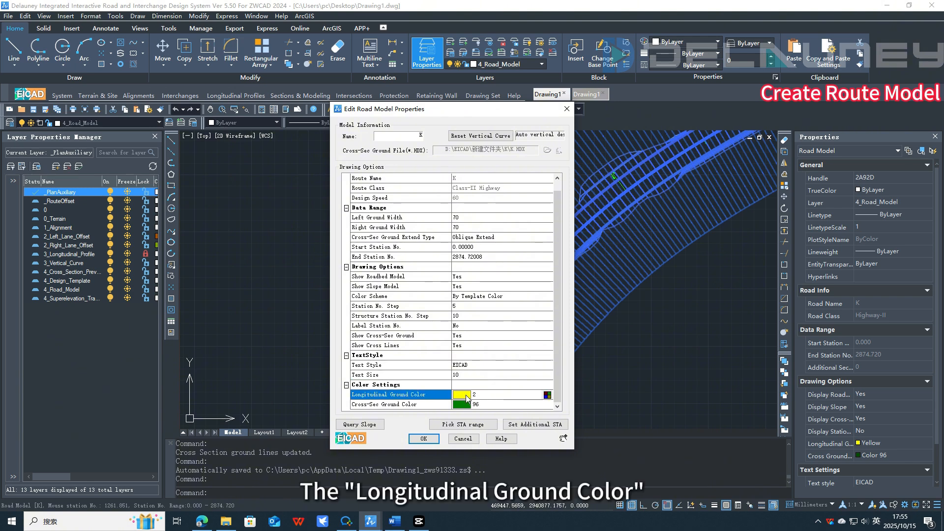
{"action": "left_click", "coordinate": [545, 396]}
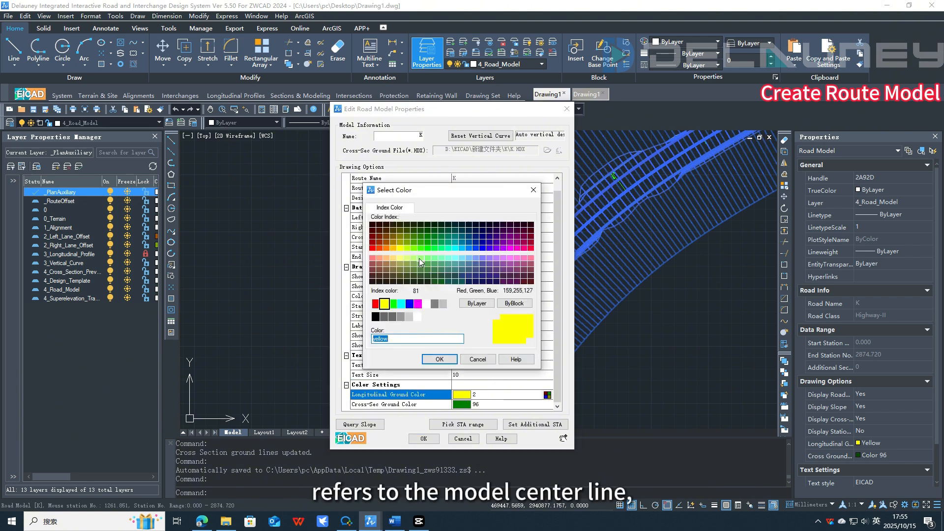
{"action": "left_click", "coordinate": [379, 248]}
{"action": "left_click", "coordinate": [440, 359]}
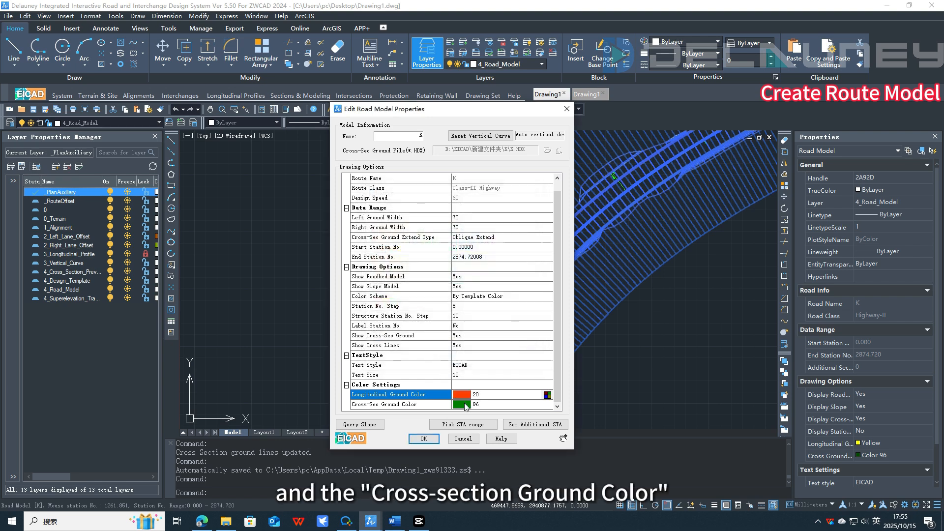
Step: Change the Cross-Sec Ground Color to pink, colour index 241, and apply the road model properties
{"action": "left_click", "coordinate": [504, 405]}
{"action": "left_click", "coordinate": [546, 405]}
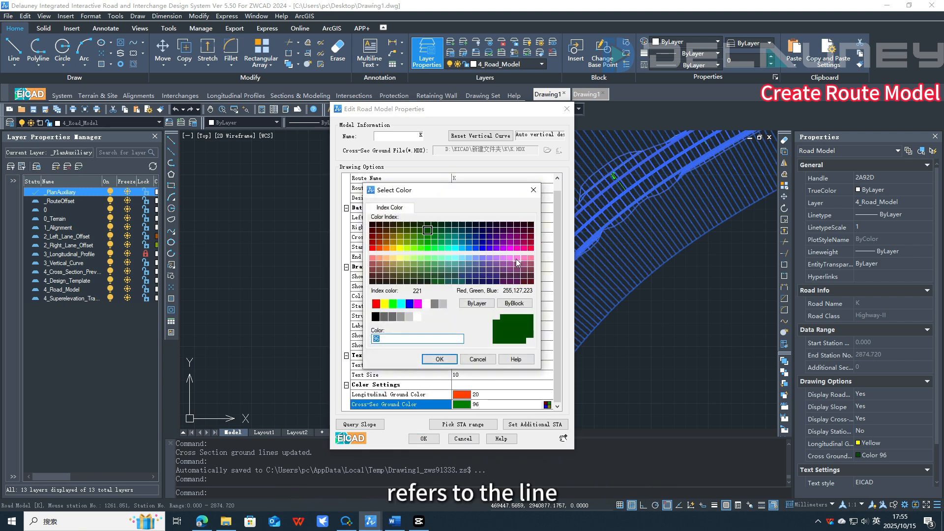
{"action": "left_click", "coordinate": [530, 258]}
{"action": "left_click", "coordinate": [445, 358]}
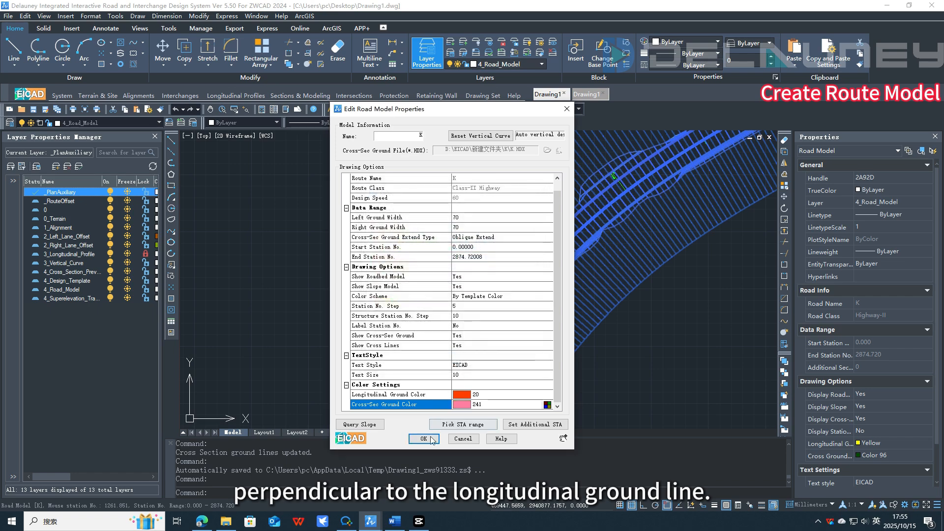
{"action": "left_click", "coordinate": [423, 438]}
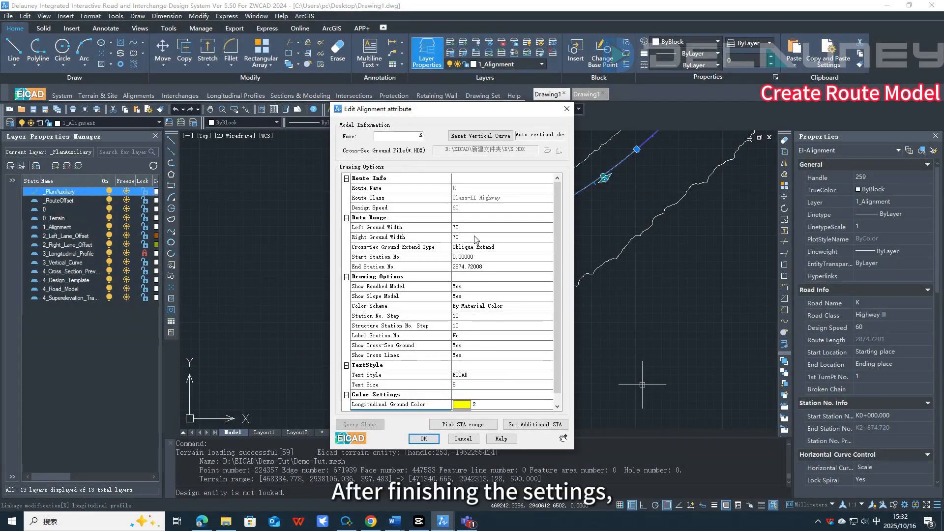
Step: Generate the route model from the alignment with the current settings and look over its grid along the whole route
{"action": "scroll", "coordinate": [384, 203], "scroll_direction": "down", "scroll_amount": 1}
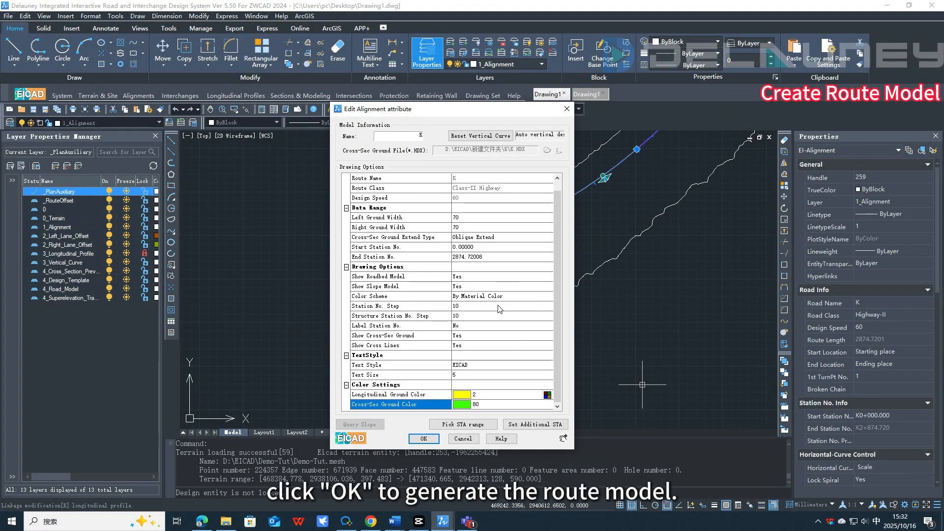
{"action": "left_click", "coordinate": [423, 438]}
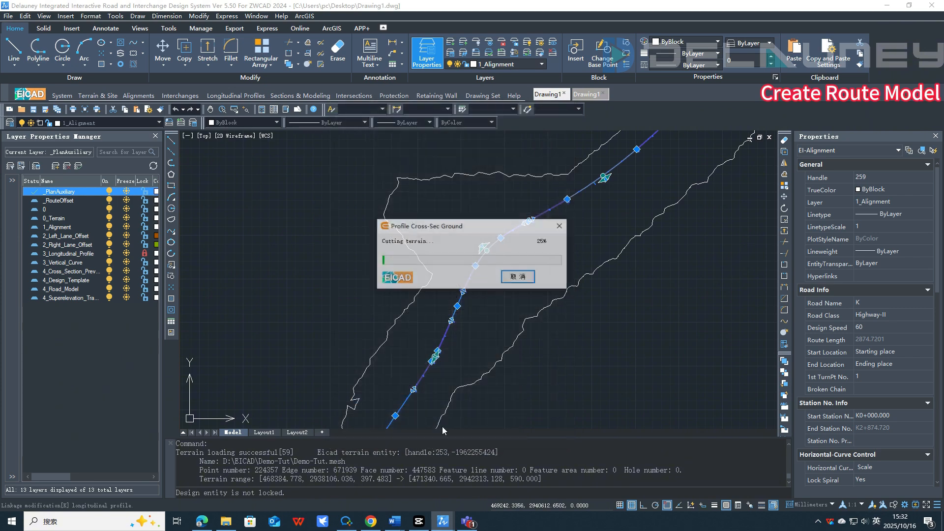
{"action": "middle_click_drag", "start_coordinate": [512, 316], "coordinate": [569, 238]}
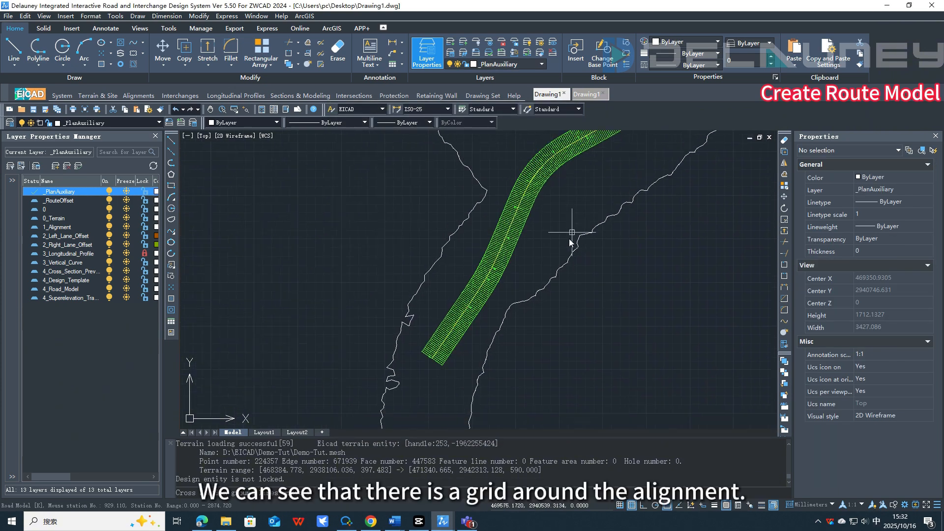
{"action": "middle_click_drag", "start_coordinate": [587, 149], "coordinate": [496, 275]}
{"action": "middle_click_drag", "start_coordinate": [607, 177], "coordinate": [494, 299]}
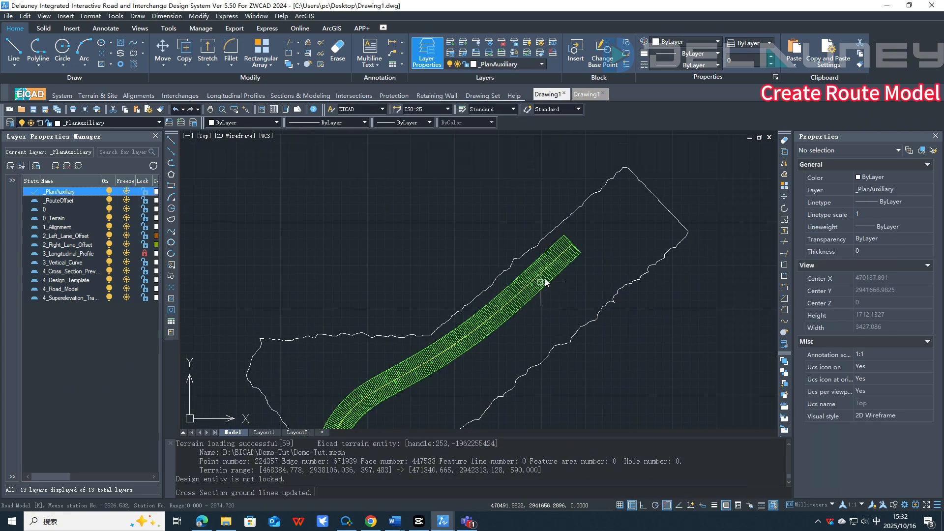
{"action": "scroll", "coordinate": [544, 282], "scroll_direction": "up", "scroll_amount": 5}
{"action": "scroll", "coordinate": [537, 260], "scroll_direction": "down", "scroll_amount": 5}
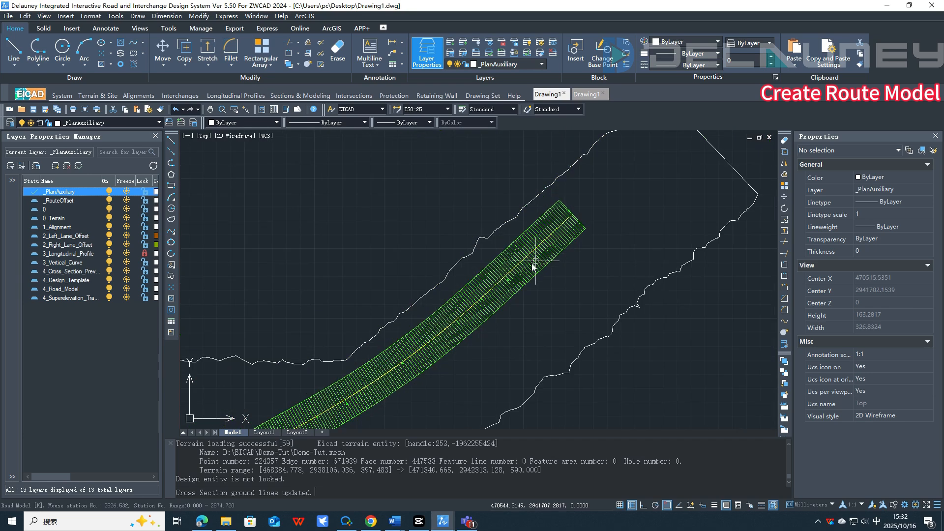
{"action": "scroll", "coordinate": [431, 325], "scroll_direction": "down", "scroll_amount": 3}
{"action": "middle_click_drag", "start_coordinate": [430, 324], "coordinate": [497, 225]}
Step: Switch the drawing to the NW Isometric view and inspect the route model's ground grid in 3D
{"action": "left_click", "coordinate": [204, 136]}
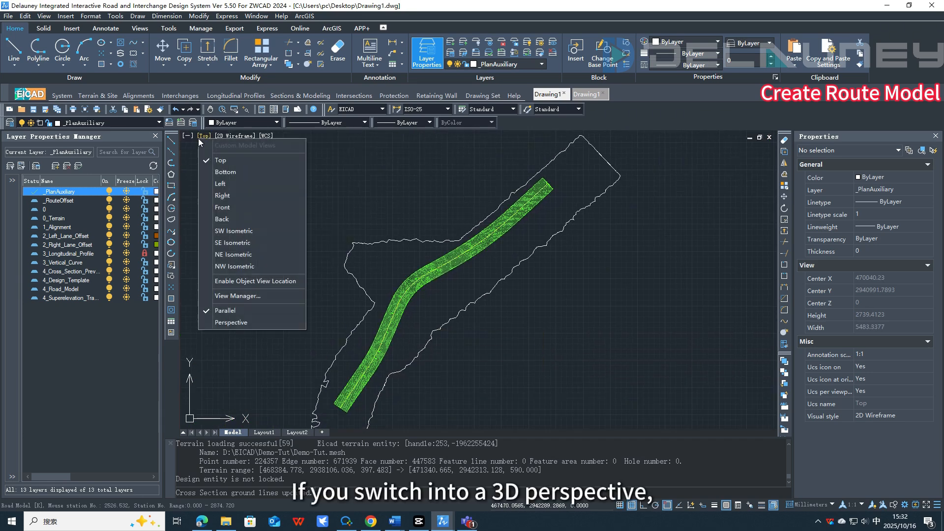
{"action": "left_click", "coordinate": [234, 266]}
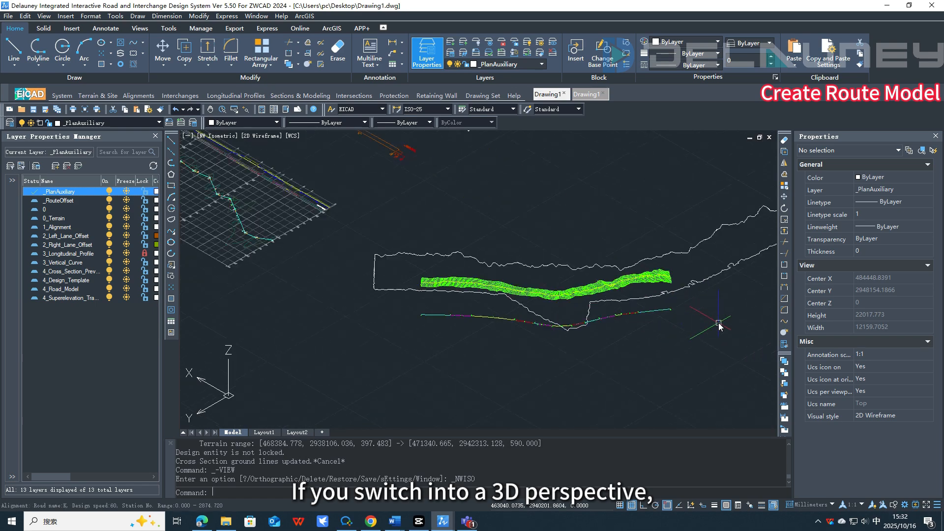
{"action": "scroll", "coordinate": [402, 281], "scroll_direction": "up", "scroll_amount": 10}
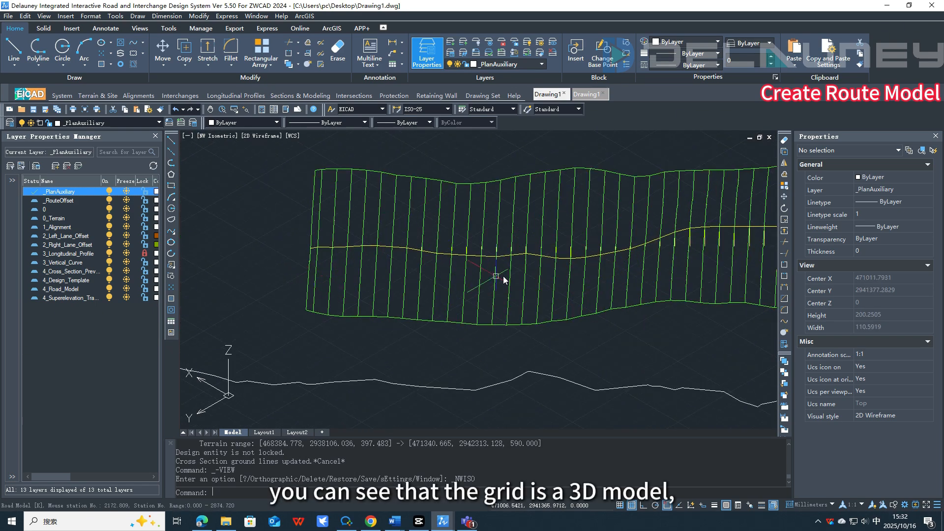
Step: Switch the drawing to the NE Isometric view and inspect the route model's grid along the route in 3D
{"action": "middle_click_drag", "start_coordinate": [580, 279], "coordinate": [472, 295]}
{"action": "left_click", "coordinate": [222, 136]}
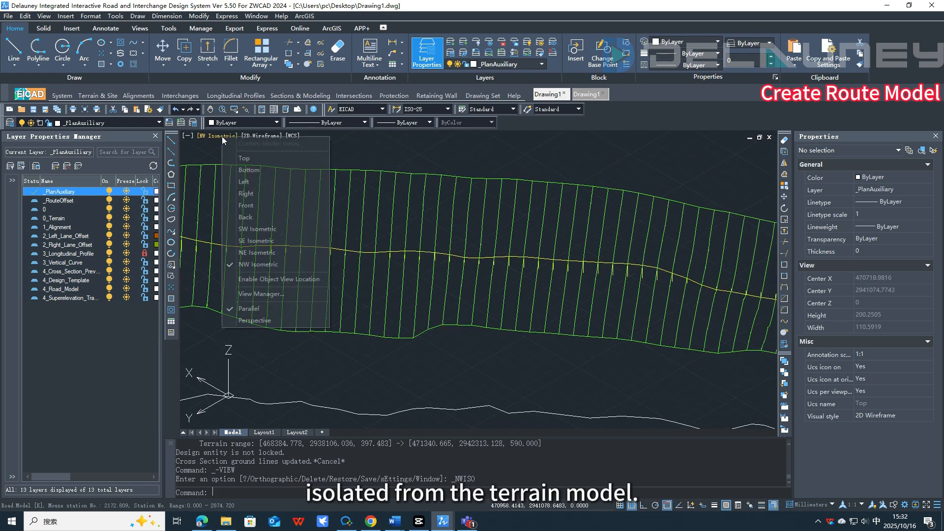
{"action": "left_click", "coordinate": [257, 253]}
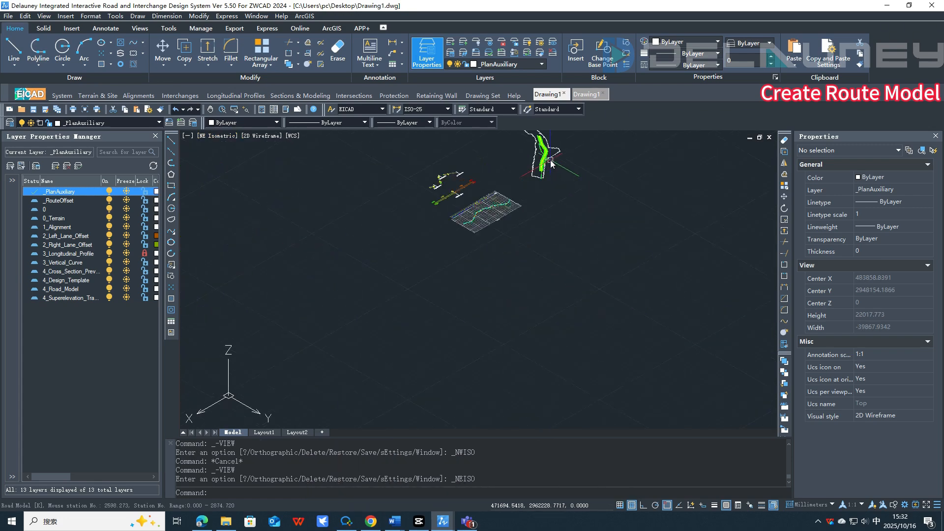
{"action": "scroll", "coordinate": [524, 205], "scroll_direction": "up", "scroll_amount": 6}
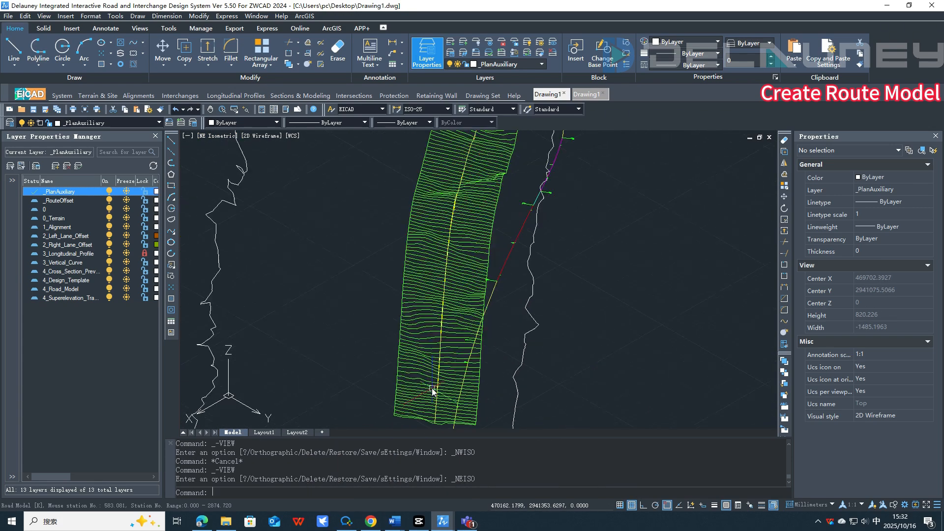
{"action": "middle_click_drag", "start_coordinate": [461, 198], "coordinate": [444, 318]}
{"action": "middle_click_drag", "start_coordinate": [517, 140], "coordinate": [436, 231]}
{"action": "mouse_move", "coordinate": [396, 140]}
{"action": "middle_mouse_down"}
{"action": "mouse_move", "coordinate": [403, 202]}
{"action": "mouse_move", "coordinate": [457, 277]}
{"action": "middle_mouse_up"}
{"action": "scroll", "coordinate": [460, 285], "scroll_direction": "down", "scroll_amount": 2}
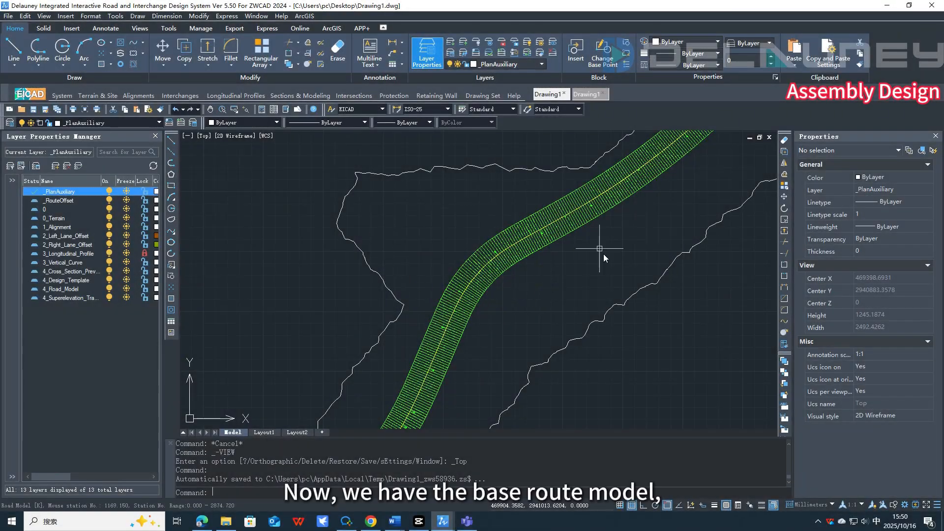
Step: Create a Cut-Fill Slope template beside the route model, and start a ditch template by picking its insert point
{"action": "double_click", "coordinate": [513, 258]}
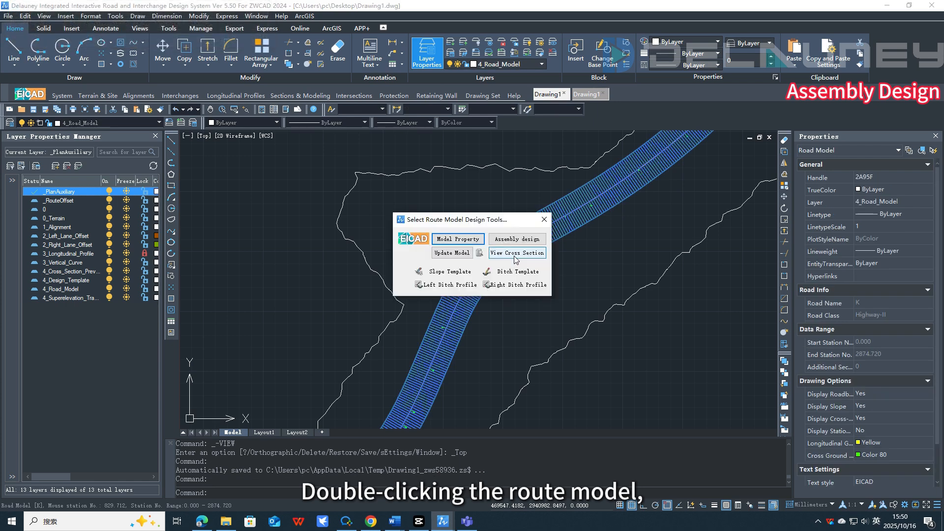
{"action": "left_click", "coordinate": [453, 274]}
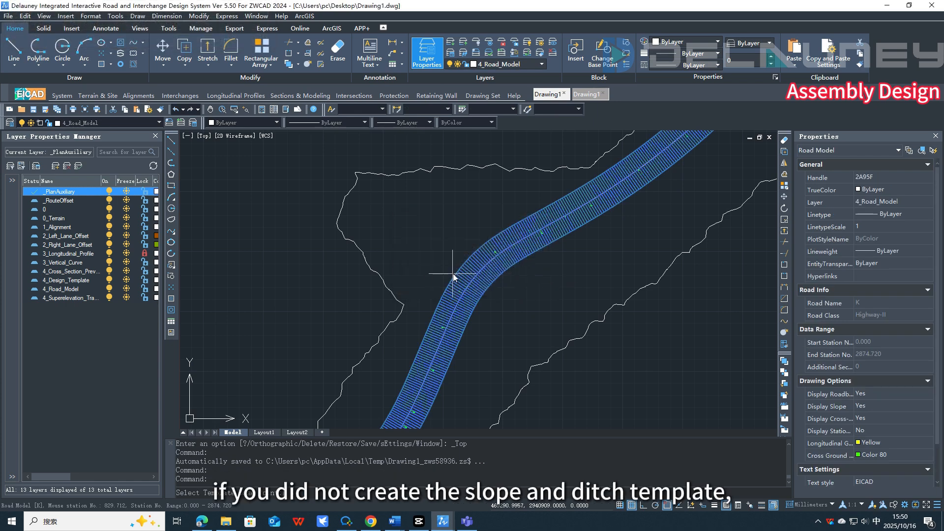
{"action": "middle_click_drag", "start_coordinate": [629, 295], "coordinate": [373, 294]}
{"action": "right_click", "coordinate": [542, 323]}
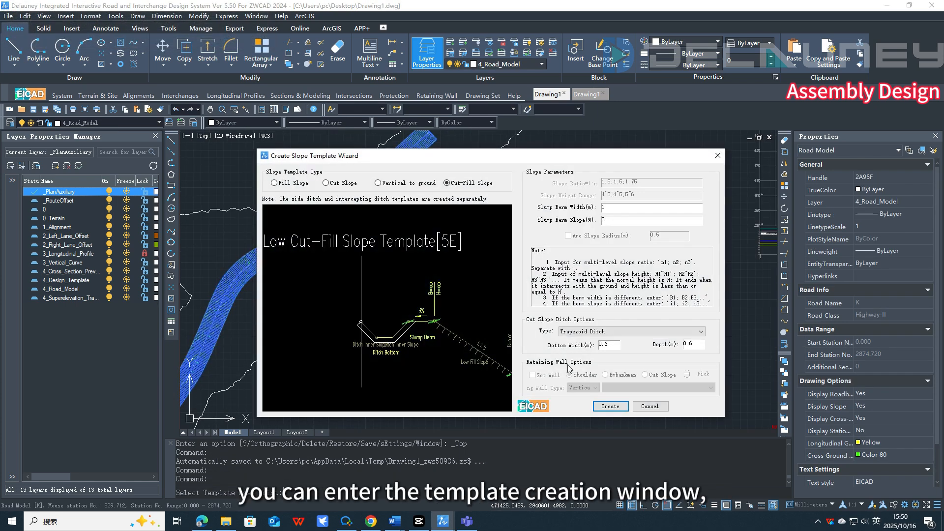
{"action": "left_click", "coordinate": [610, 406]}
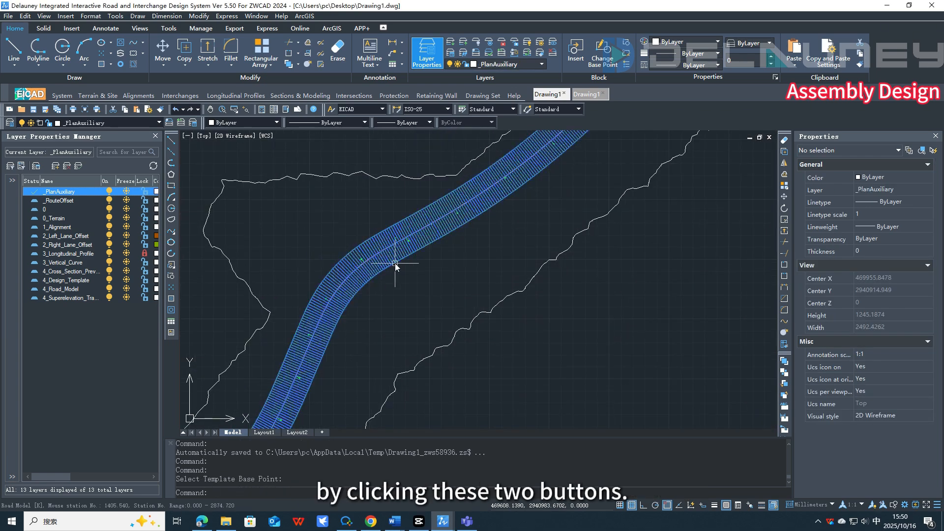
{"action": "left_click", "coordinate": [502, 269]}
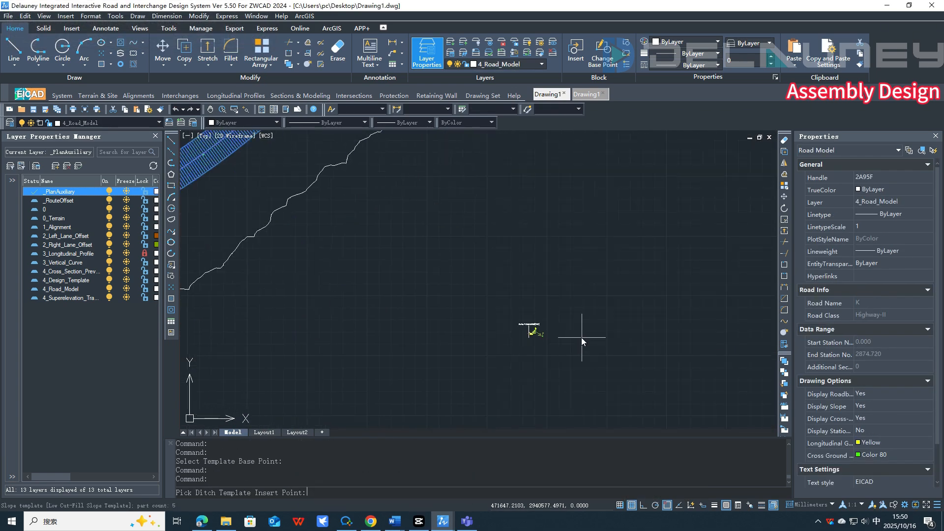
{"action": "left_click", "coordinate": [459, 406]}
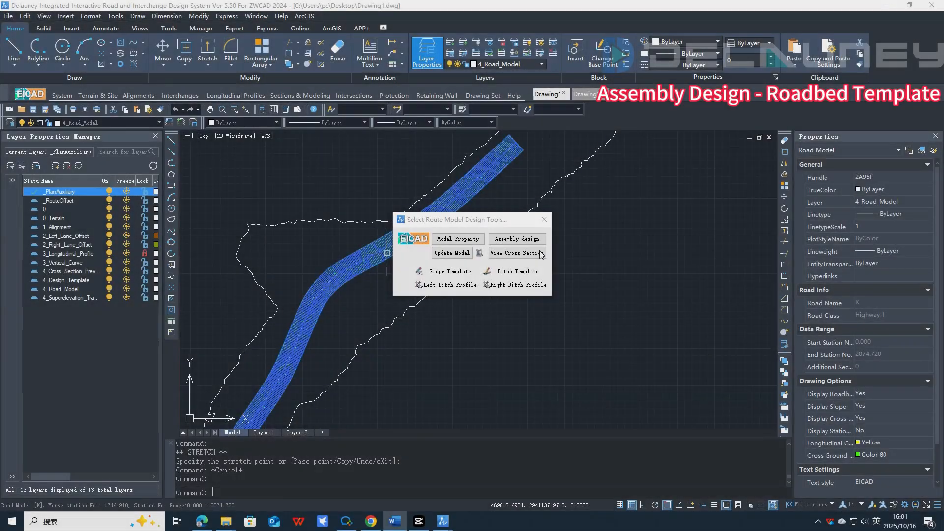
Step: Open the route model's assembly design and pick the station range of its K Roadbed Template*65F segment on the drawing
{"action": "left_click", "coordinate": [525, 240]}
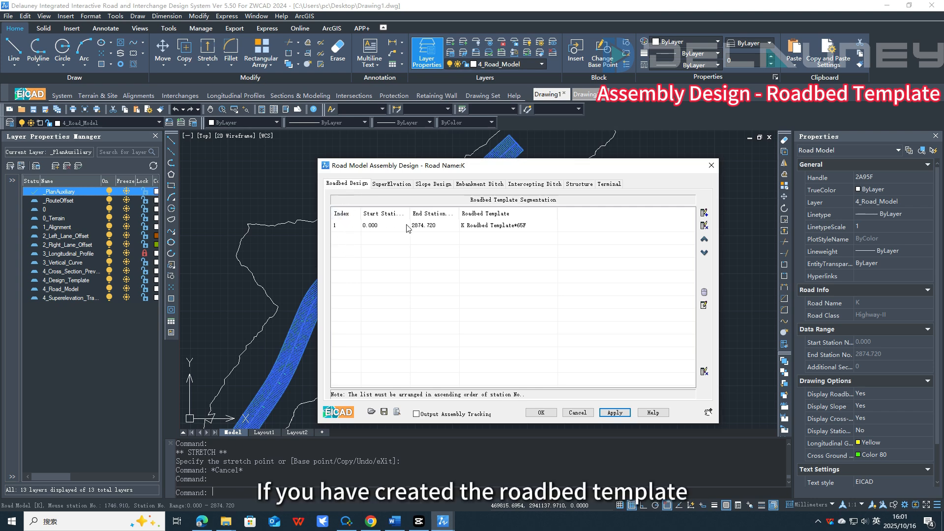
{"action": "left_click", "coordinate": [501, 225]}
{"action": "left_click", "coordinate": [551, 227]}
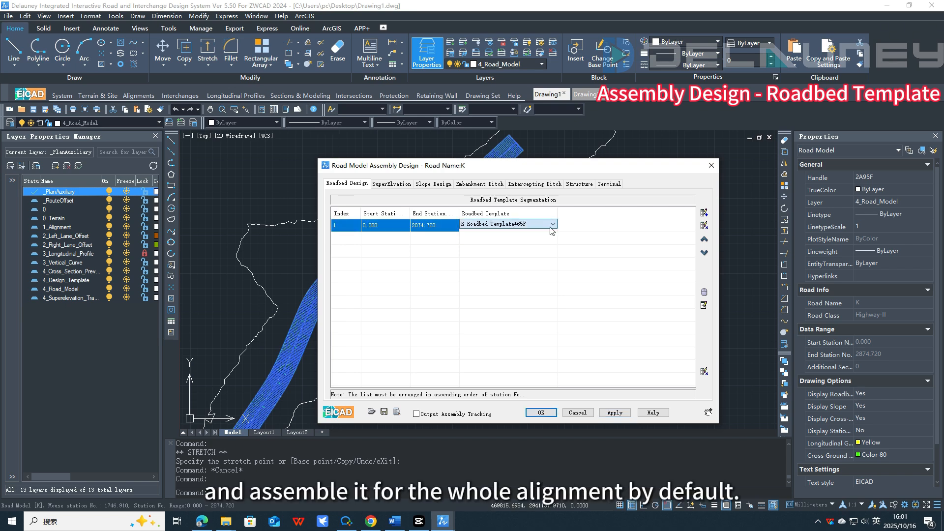
{"action": "left_click", "coordinate": [442, 227]}
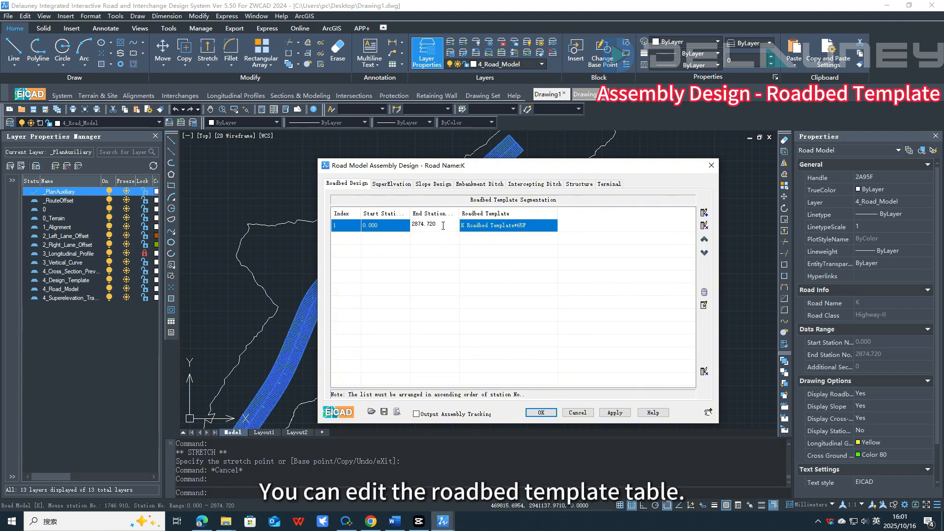
{"action": "left_click", "coordinate": [704, 292]}
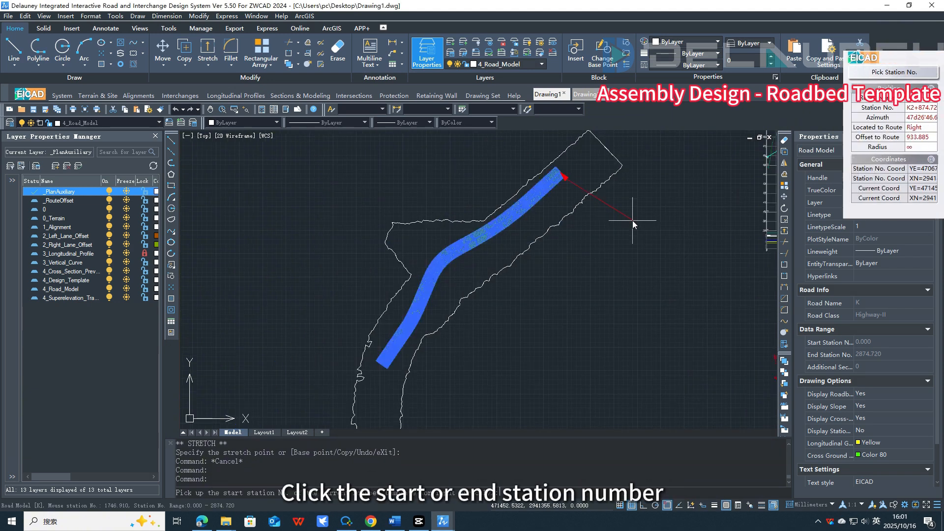
{"action": "left_click", "coordinate": [528, 320]}
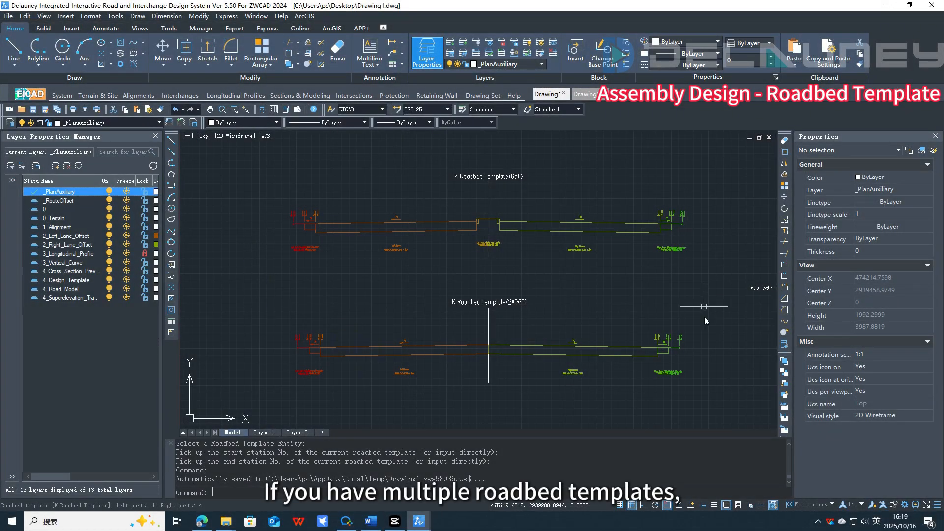
Step: Reopen the route model's assembly design and view the roadbed templates available for the first segment
{"action": "scroll", "coordinate": [634, 379], "scroll_direction": "down", "scroll_amount": 2}
{"action": "middle_click_drag", "start_coordinate": [302, 245], "coordinate": [379, 269]}
{"action": "scroll", "coordinate": [380, 268], "scroll_direction": "up", "scroll_amount": 2}
{"action": "left_click", "coordinate": [381, 262]}
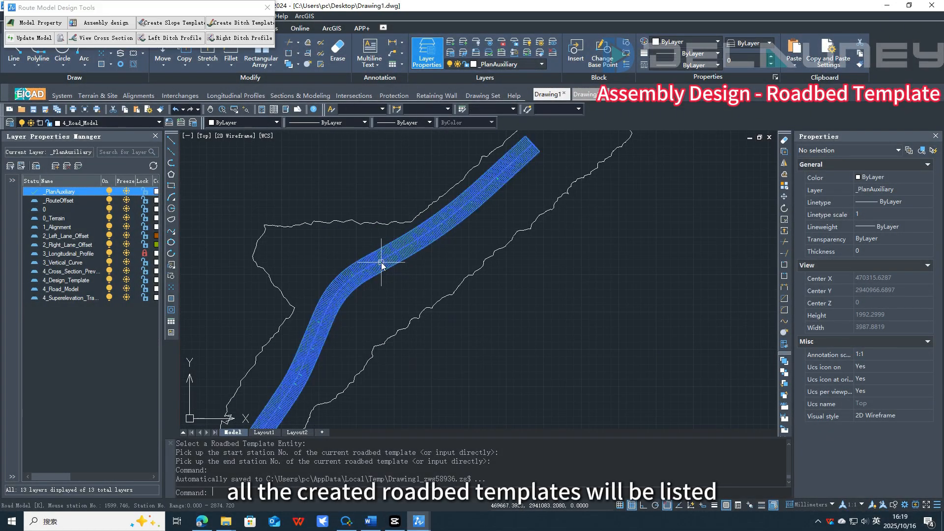
{"action": "left_click", "coordinate": [522, 240]}
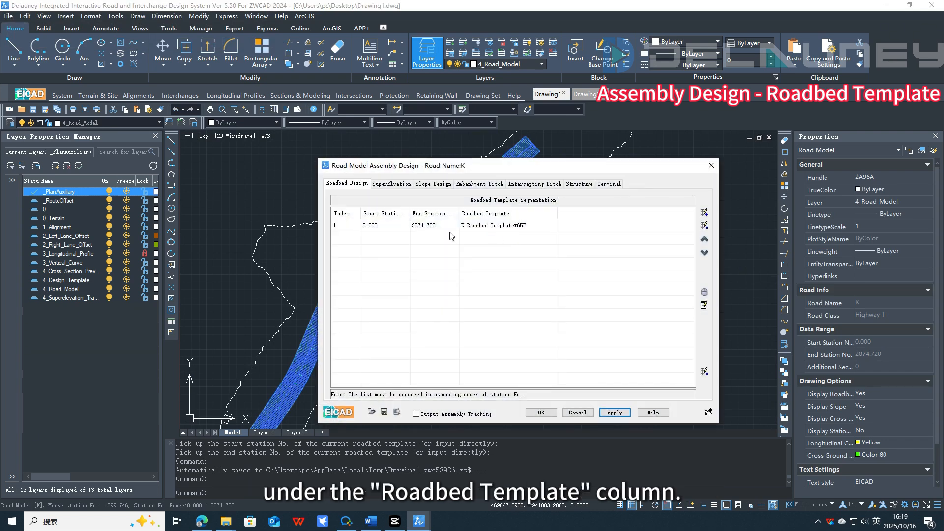
{"action": "left_click", "coordinate": [497, 225]}
{"action": "left_click", "coordinate": [555, 225]}
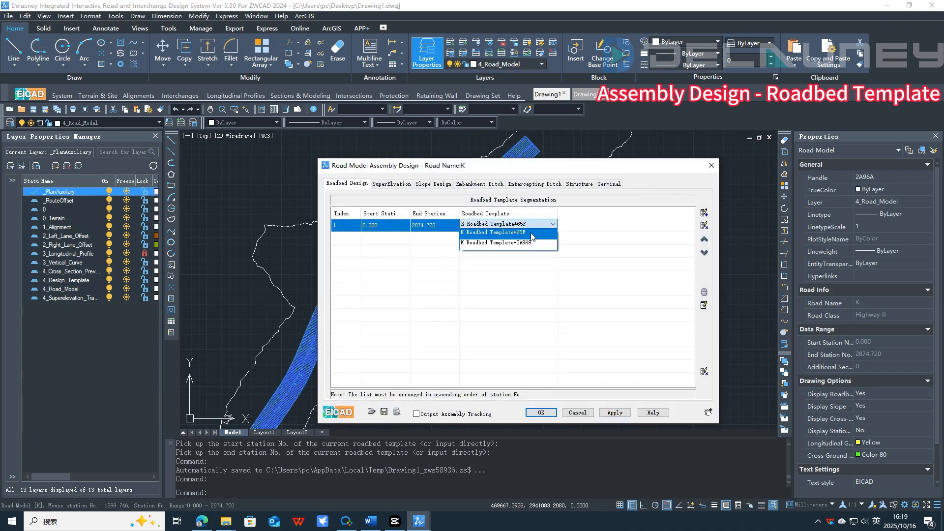
{"action": "left_click", "coordinate": [551, 226]}
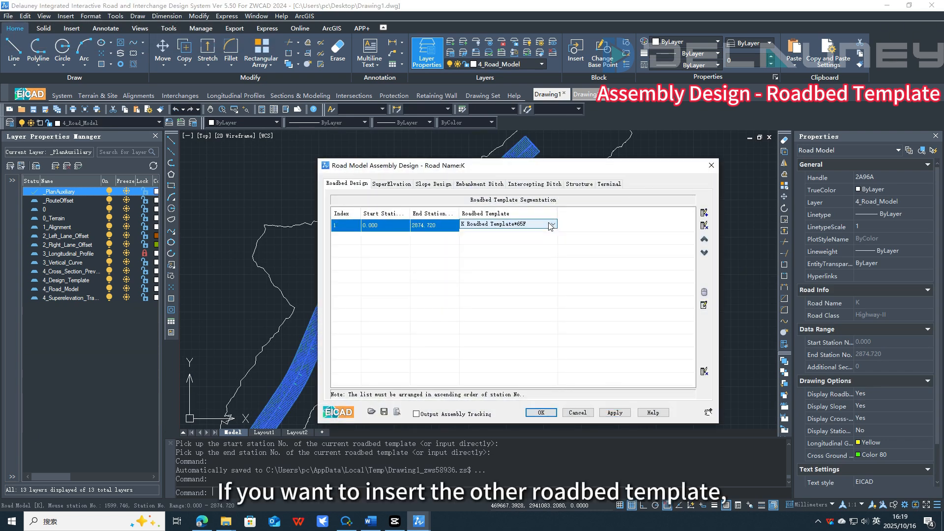
Step: Insert a second roadbed segment by selecting K Roadbed Template(2A969) in the drawing and picking its start and end stations
{"action": "left_click", "coordinate": [704, 214]}
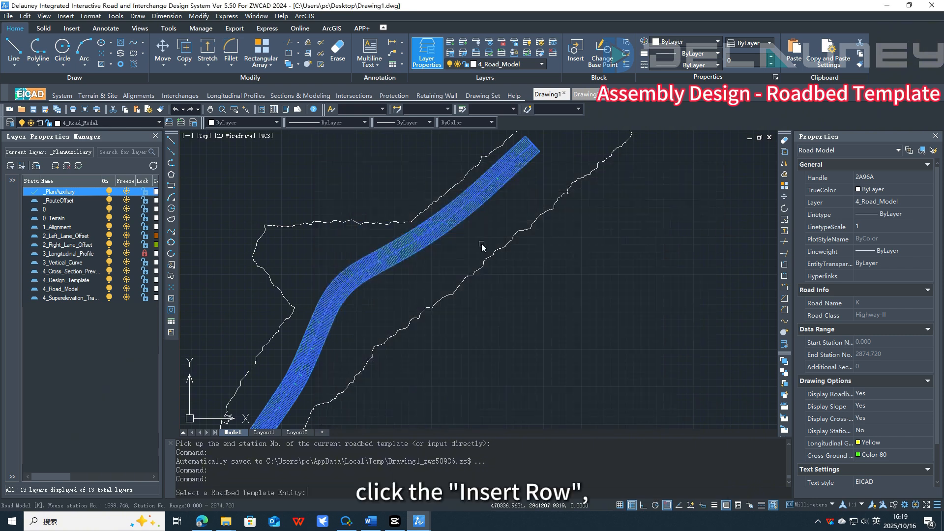
{"action": "scroll", "coordinate": [482, 246], "scroll_direction": "down", "scroll_amount": 2}
{"action": "scroll", "coordinate": [444, 248], "scroll_direction": "up", "scroll_amount": 2}
{"action": "left_click", "coordinate": [684, 386]}
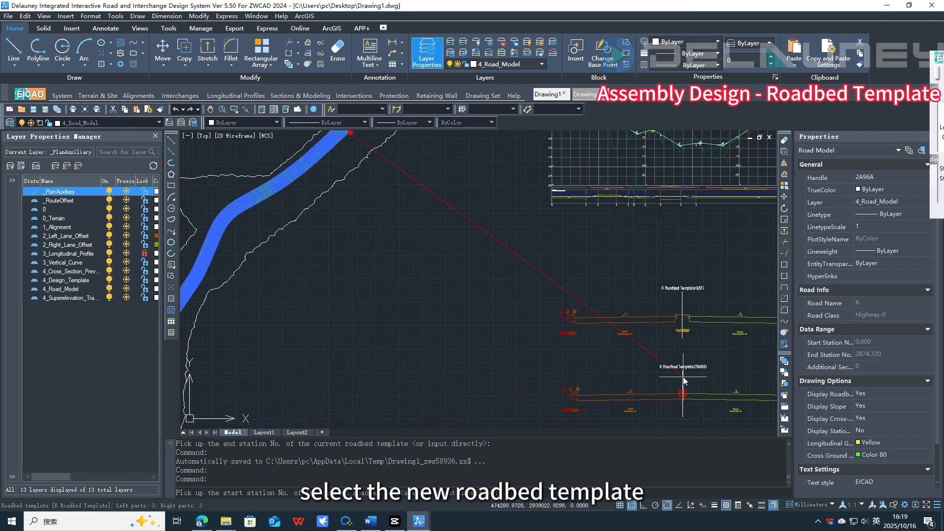
{"action": "middle_click_drag", "start_coordinate": [400, 227], "coordinate": [524, 224]}
{"action": "left_click", "coordinate": [355, 404]}
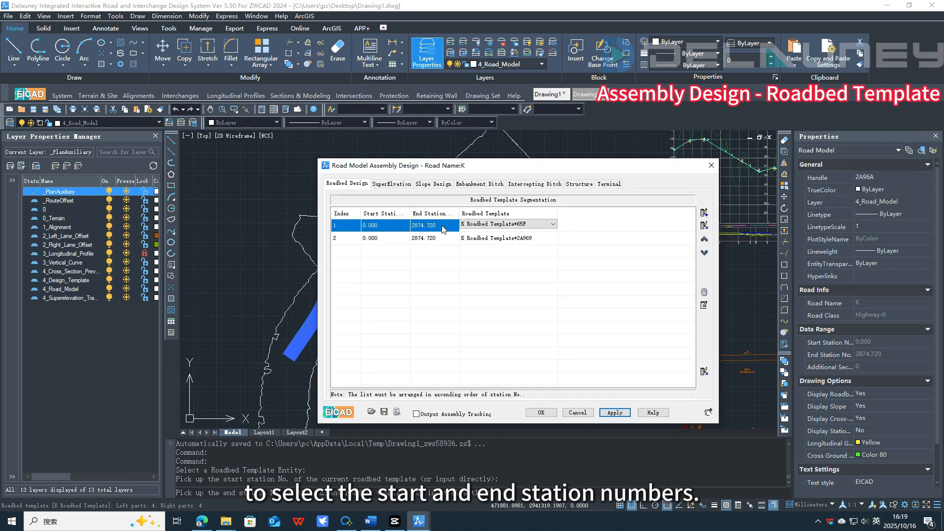
Step: Pick the first roadbed segment's stations again on the drawing, from 1622.63782 to 2874.72008
{"action": "left_click", "coordinate": [447, 228]}
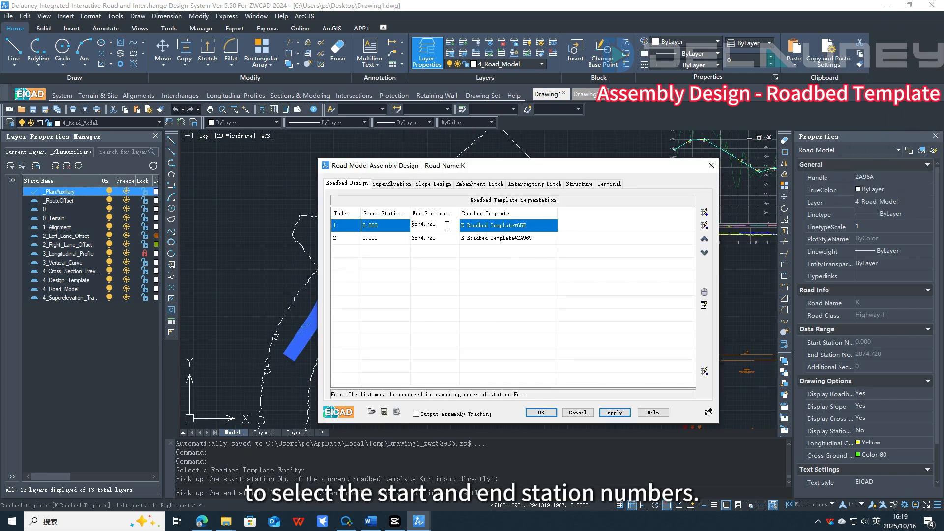
{"action": "left_click", "coordinate": [704, 293]}
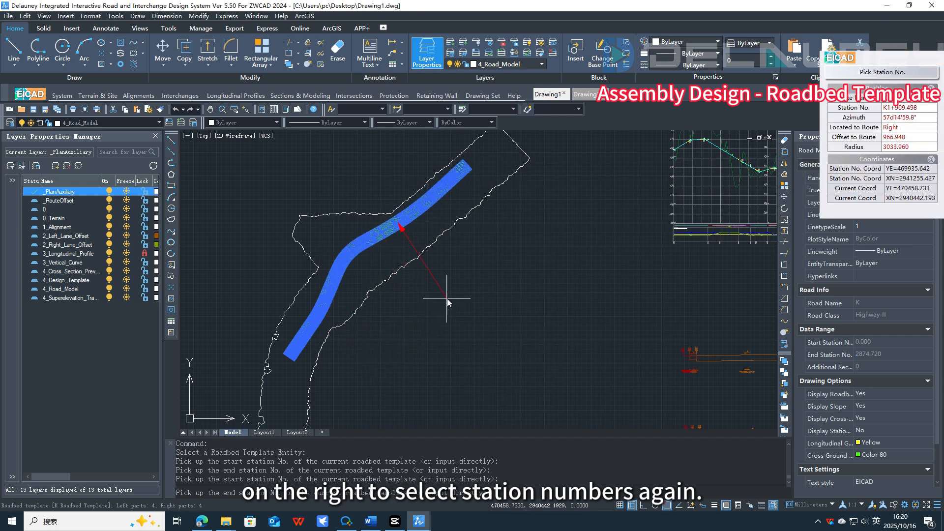
{"action": "left_click", "coordinate": [550, 209]}
Step: Set the first roadbed segment's start station and the second segment's end station to 1622
{"action": "left_click", "coordinate": [447, 238]}
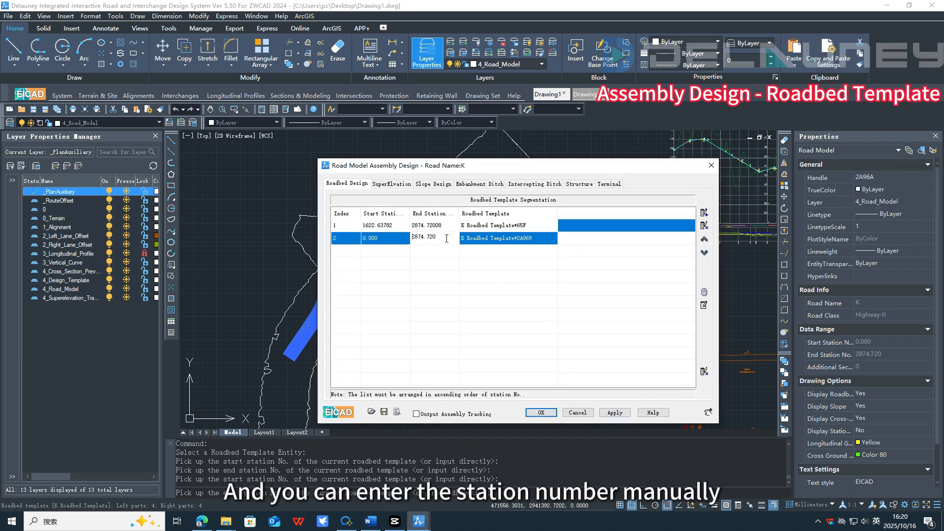
{"action": "left_click", "coordinate": [397, 226]}
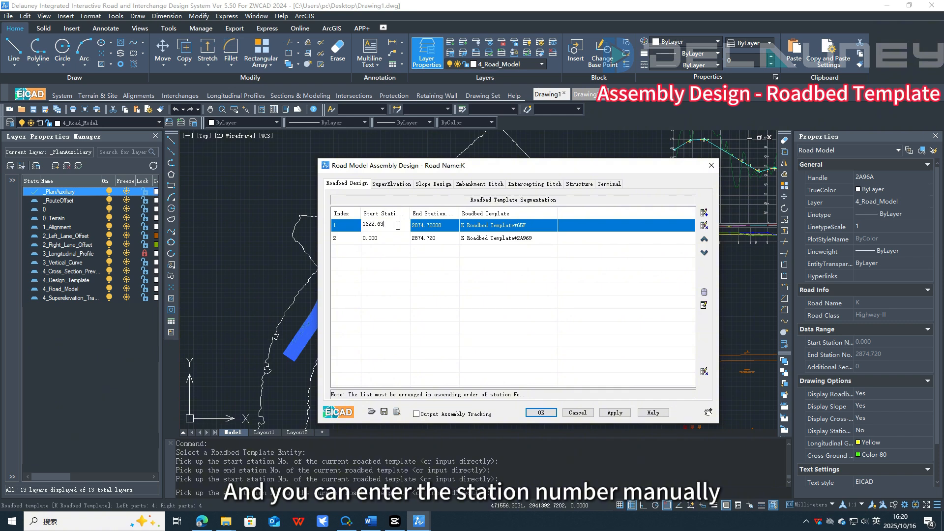
{"action": "key", "text": "BackSpace"}
{"action": "key", "text": "BackSpace"}
{"action": "key", "text": "BackSpace"}
{"action": "left_click", "coordinate": [447, 238]}
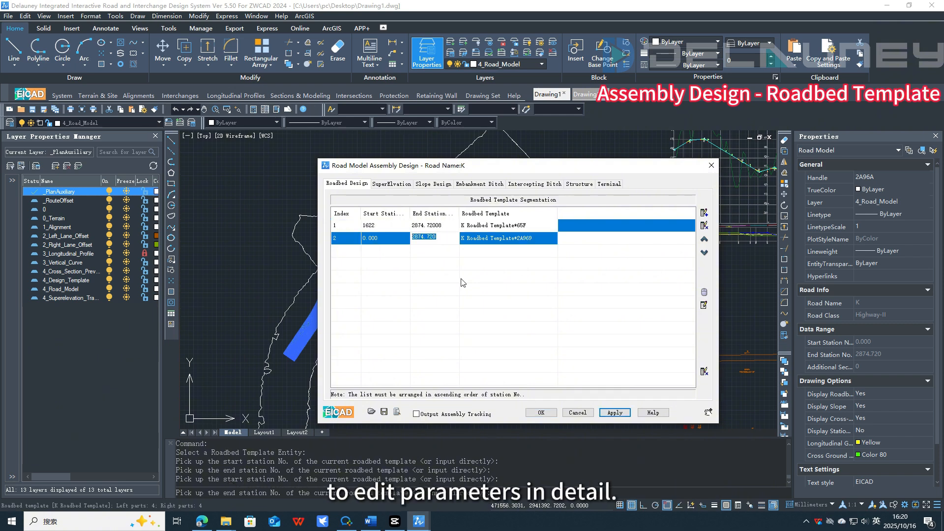
{"action": "type", "text": "1622"}
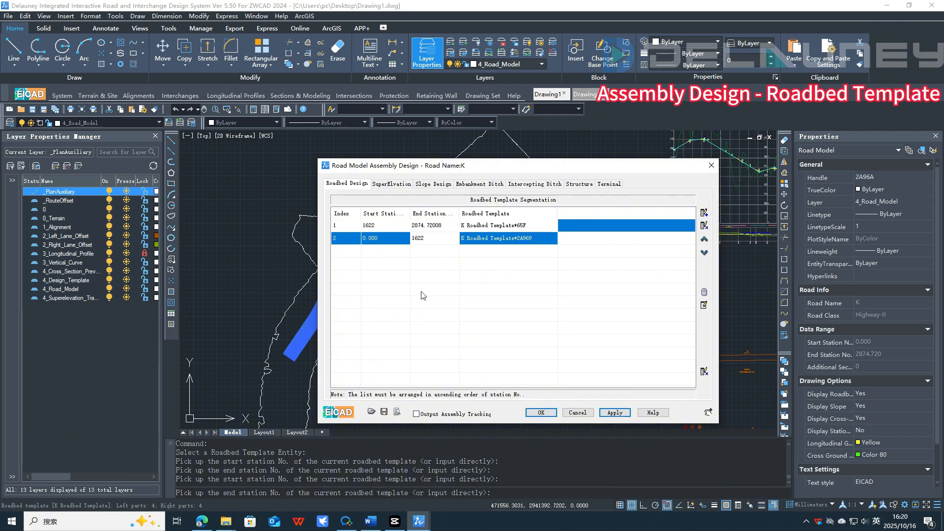
Step: Delete the K Roadbed Template*2A969 row from the roadbed table and clear all remaining contents of the list
{"action": "left_click", "coordinate": [489, 258]}
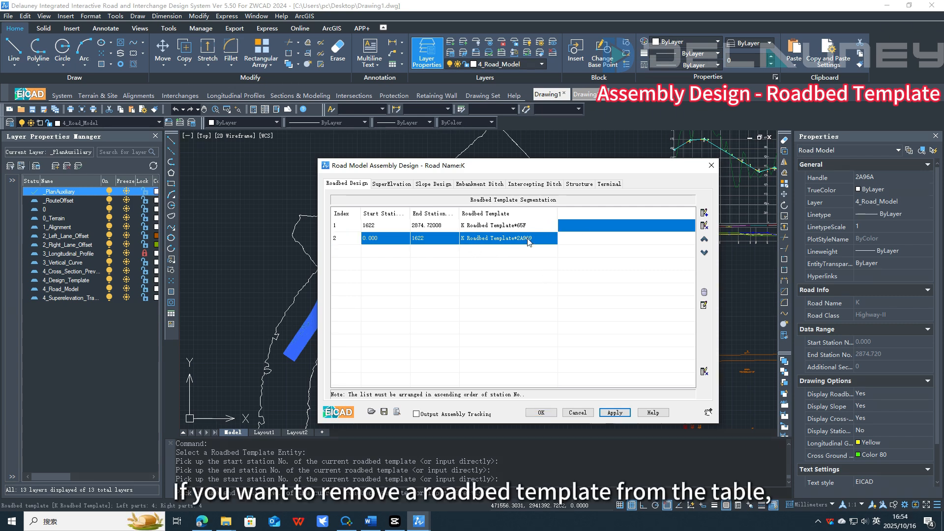
{"action": "left_click", "coordinate": [704, 227]}
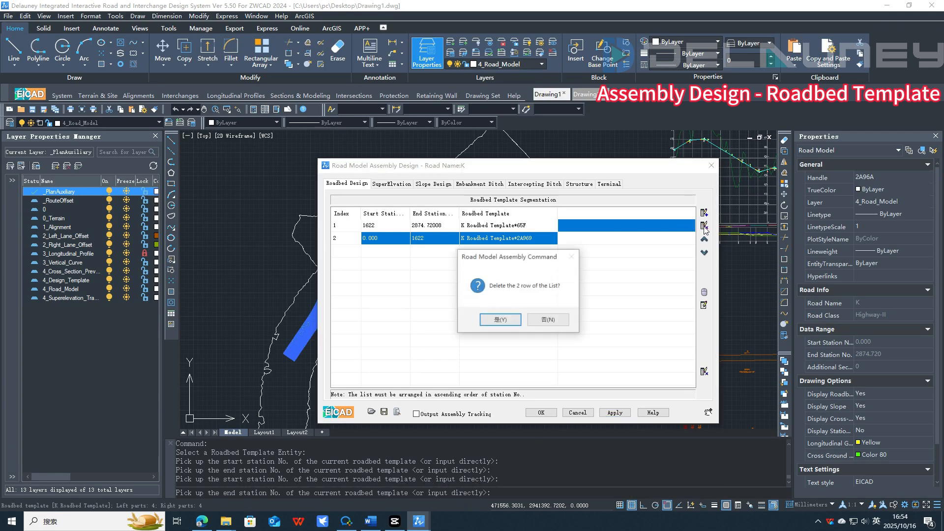
{"action": "left_click", "coordinate": [500, 321]}
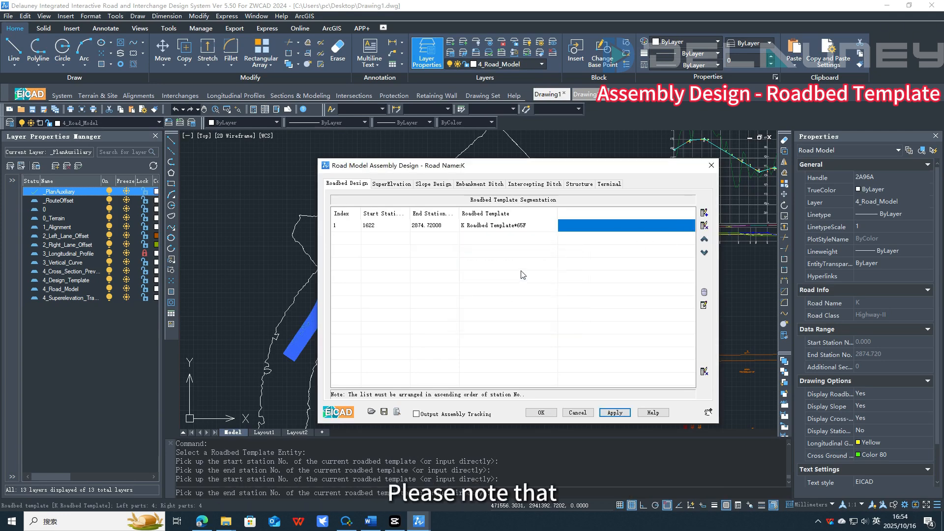
{"action": "left_click", "coordinate": [704, 372]}
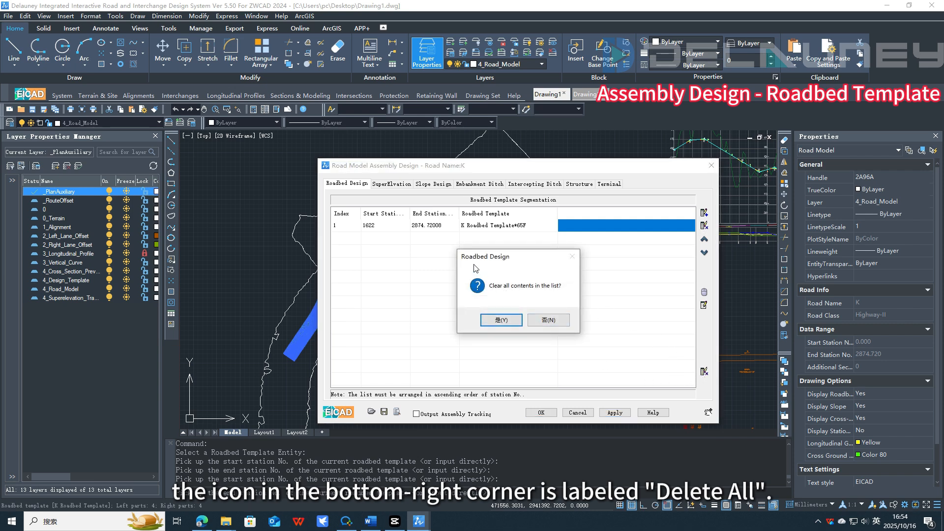
{"action": "left_click", "coordinate": [518, 319]}
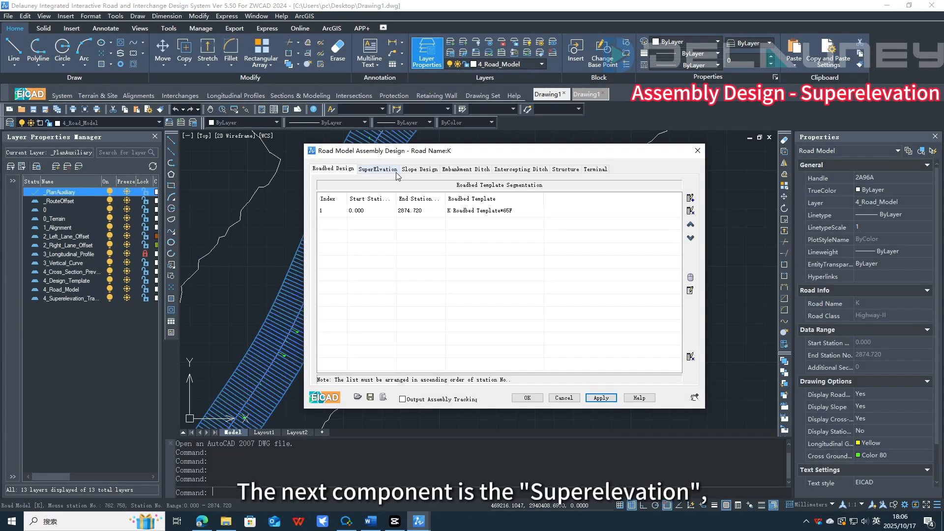
Step: Show the superelevation segmentation and view the available superelevation entities for the K_Superelevation*368 row
{"action": "left_click", "coordinate": [396, 172]}
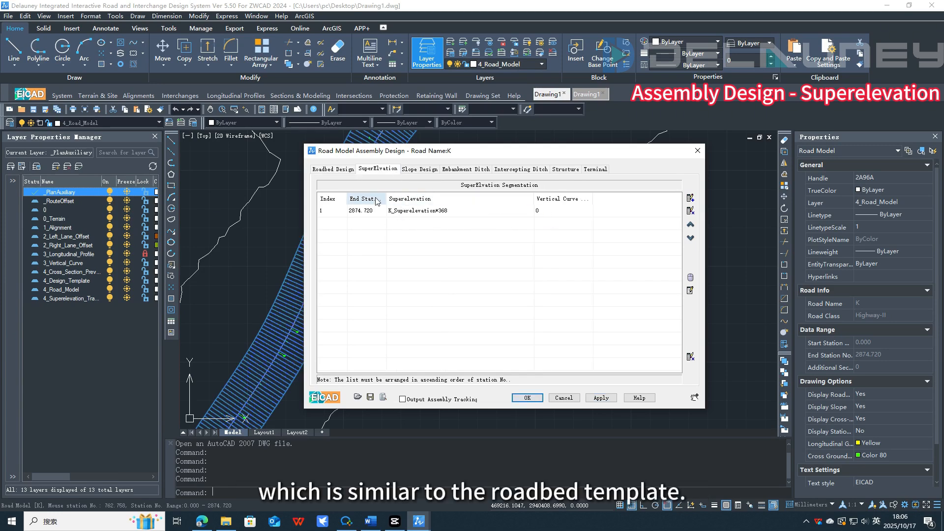
{"action": "left_click", "coordinate": [519, 211]}
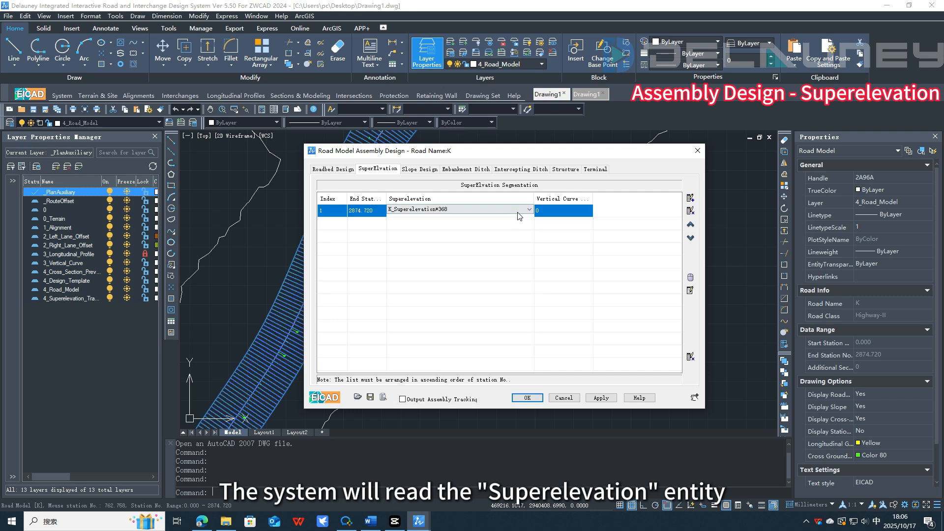
{"action": "left_click", "coordinate": [529, 209]}
{"action": "left_click", "coordinate": [529, 209]}
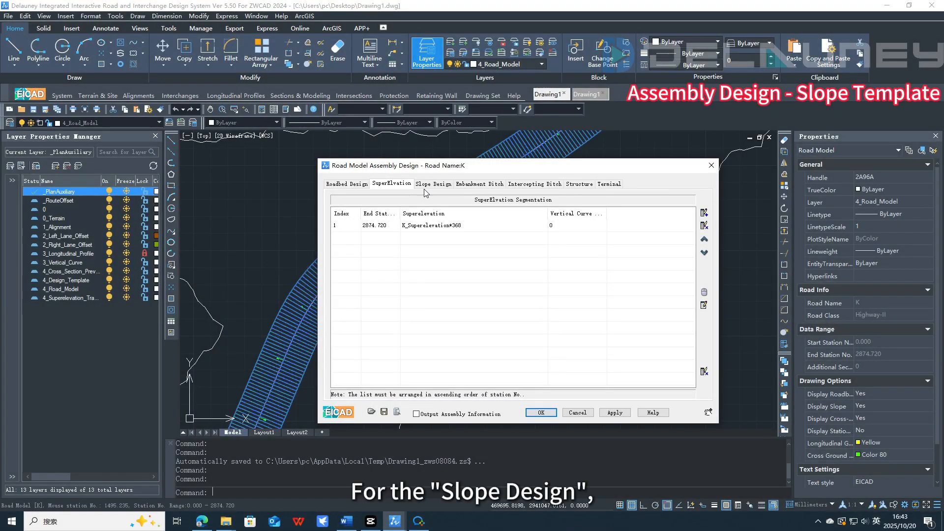
Step: Insert the three slope templates for both sides of the road, sorted from top to bottom, and pick their station range from 0 to 2874.720
{"action": "left_click", "coordinate": [433, 184]}
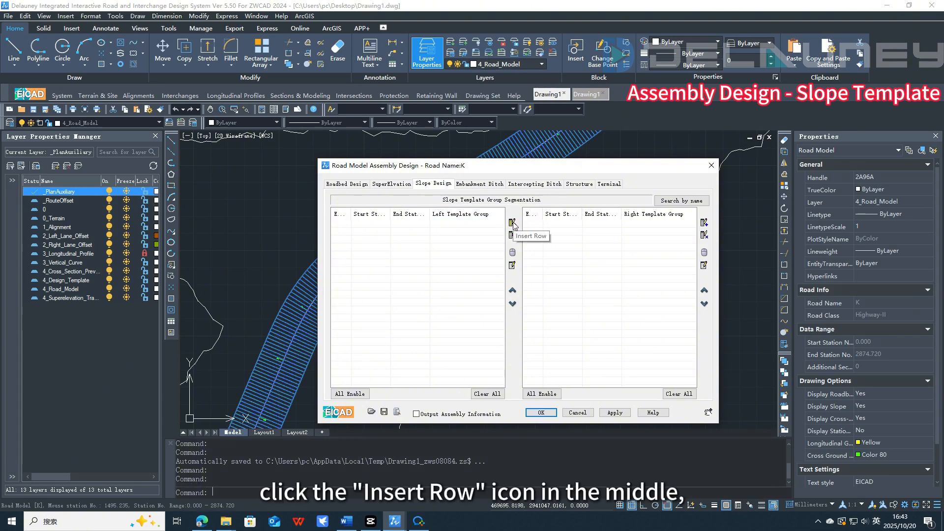
{"action": "left_click", "coordinate": [513, 224]}
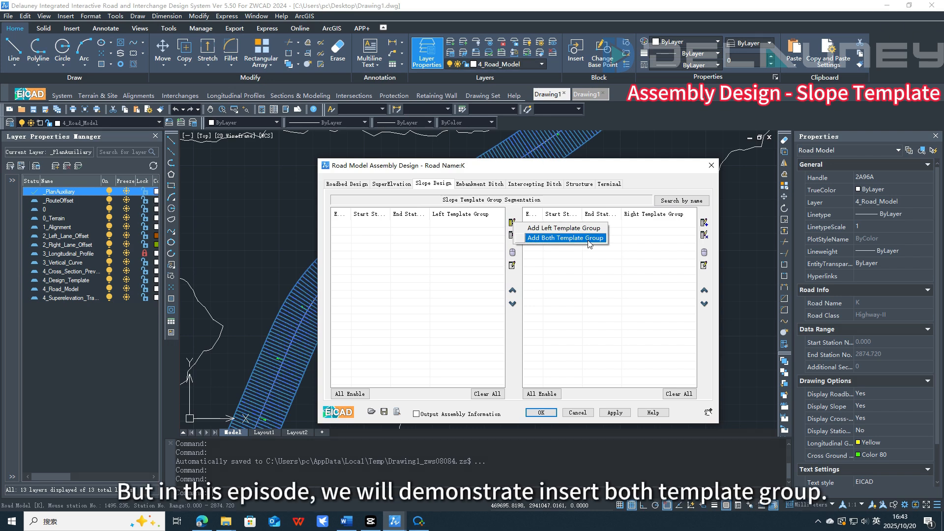
{"action": "left_click", "coordinate": [565, 238]}
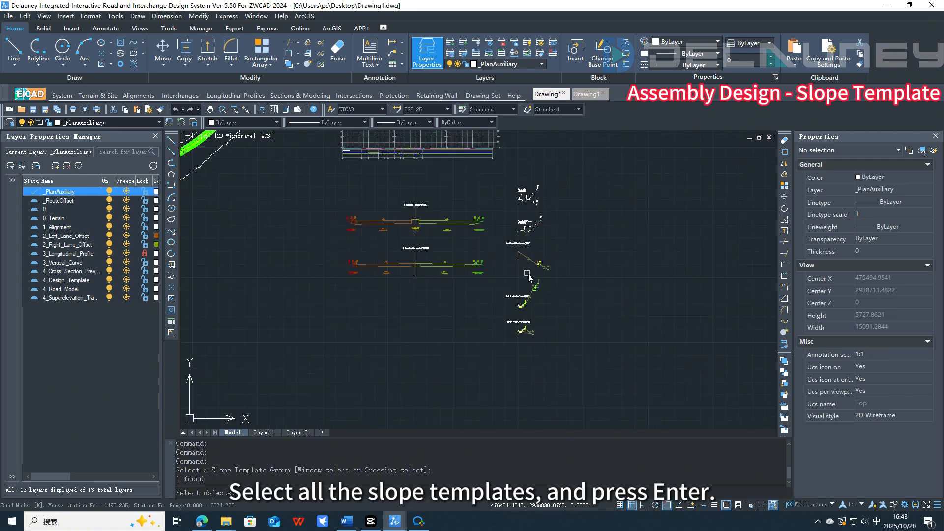
{"action": "left_click", "coordinate": [574, 367]}
{"action": "left_click", "coordinate": [495, 237]}
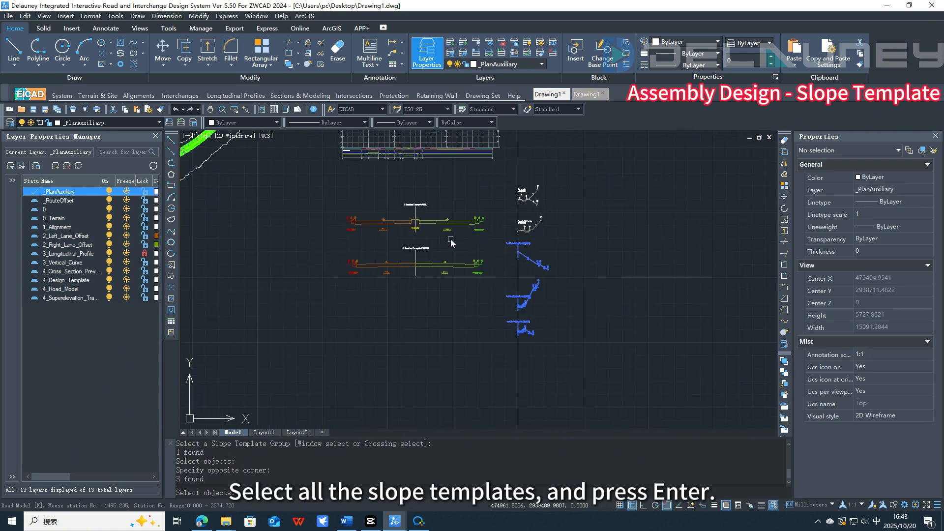
{"action": "key", "text": "Return"}
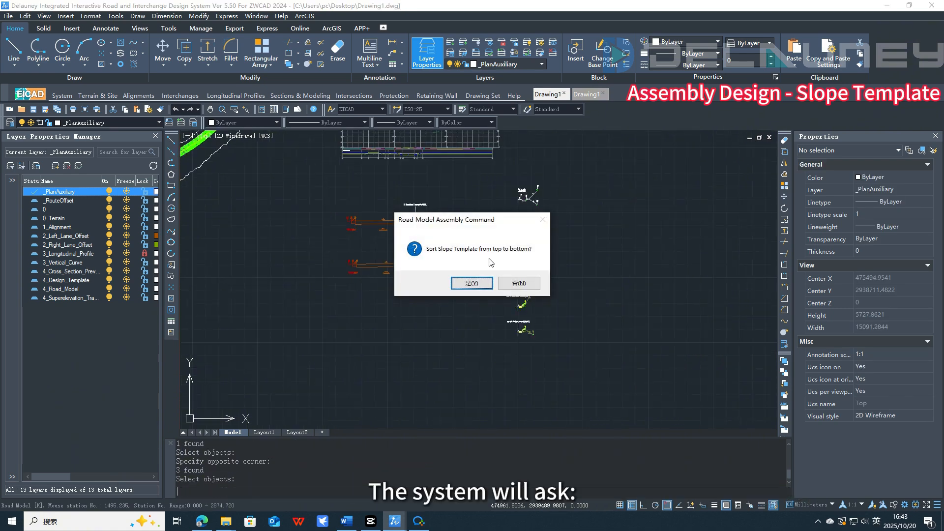
{"action": "left_click", "coordinate": [479, 285]}
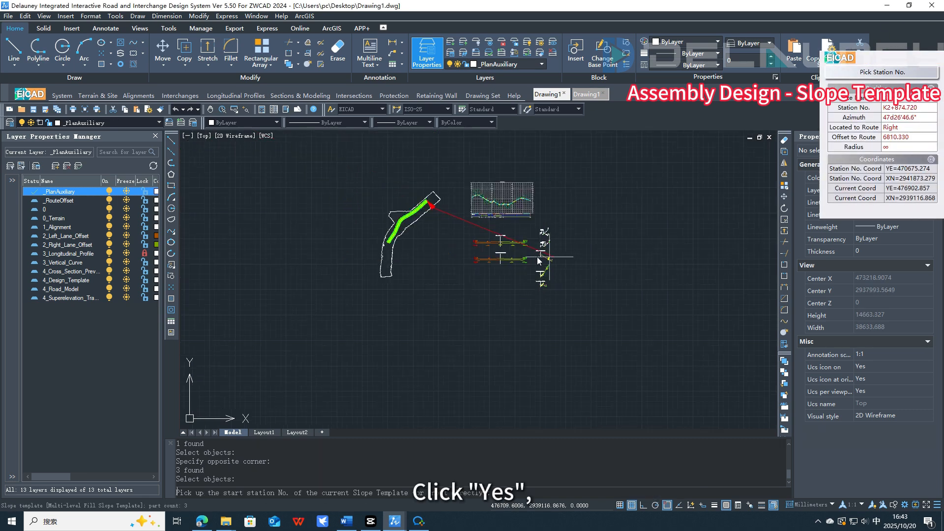
{"action": "left_click", "coordinate": [413, 309]}
{"action": "left_click", "coordinate": [515, 238]}
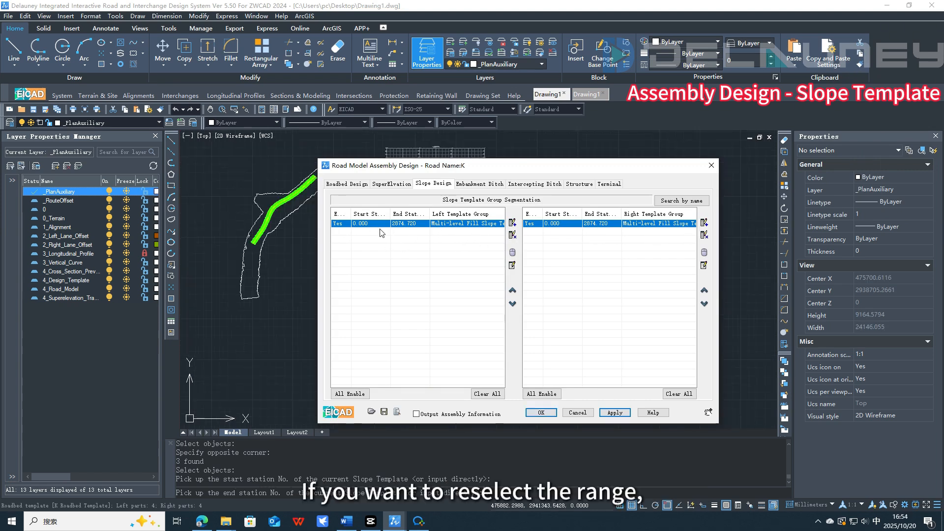
Step: Set the left slope template group's start station to 1000 and its end station to 2874
{"action": "left_click", "coordinate": [377, 224]}
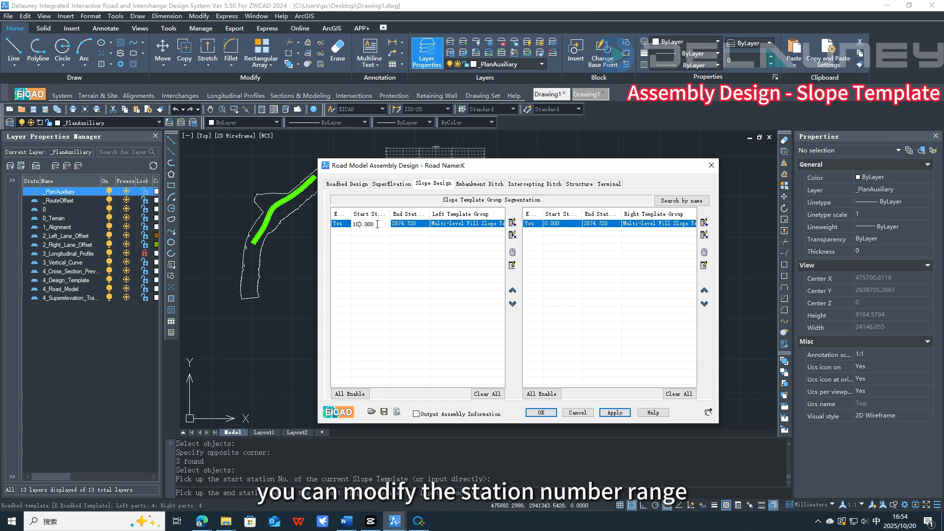
{"action": "left_click", "coordinate": [393, 225]}
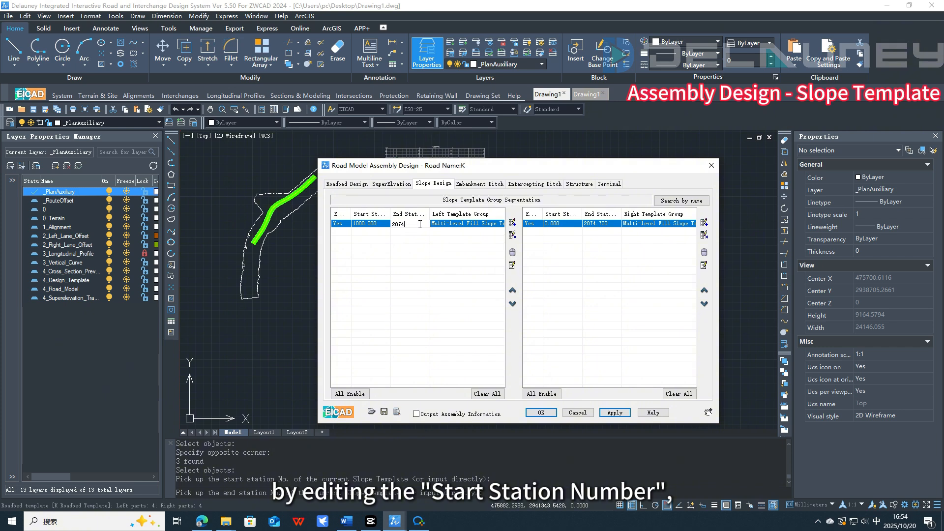
{"action": "double_click", "coordinate": [390, 225]}
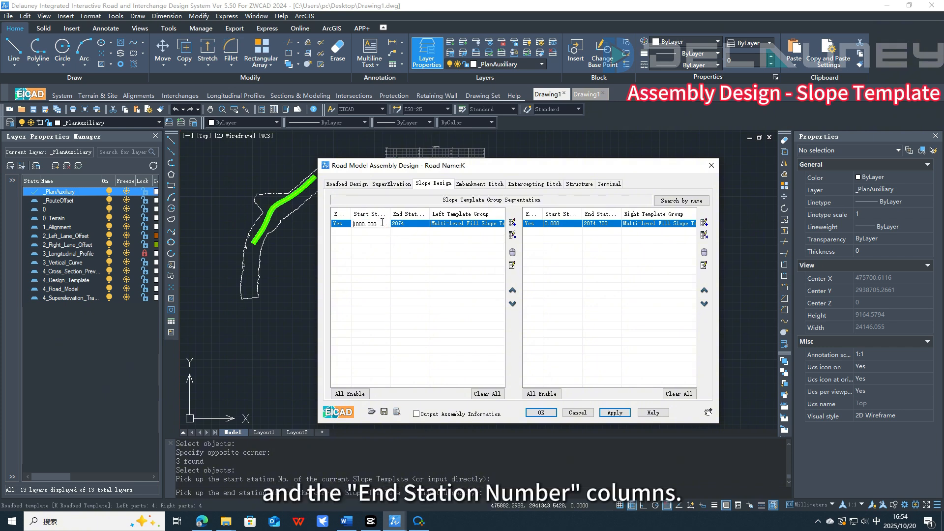
Step: Pick new station ranges on the drawing, about 571 to 2128 for the left slope template group and 571 to 2705 for the right
{"action": "left_click", "coordinate": [512, 252]}
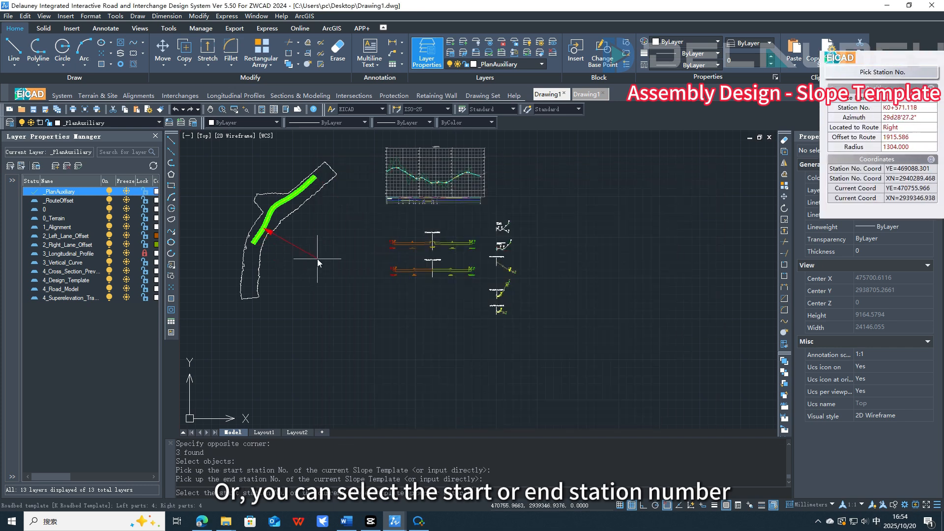
{"action": "left_click", "coordinate": [317, 258]}
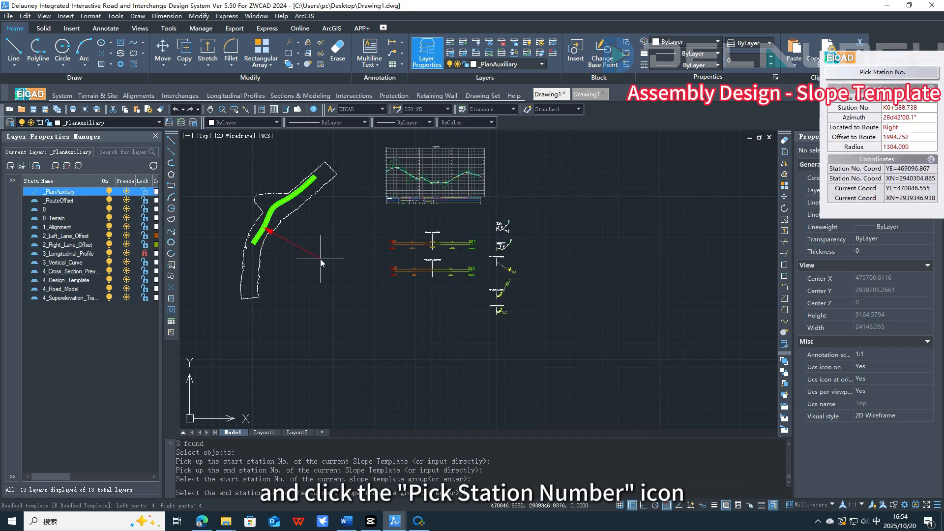
{"action": "left_click", "coordinate": [328, 234]}
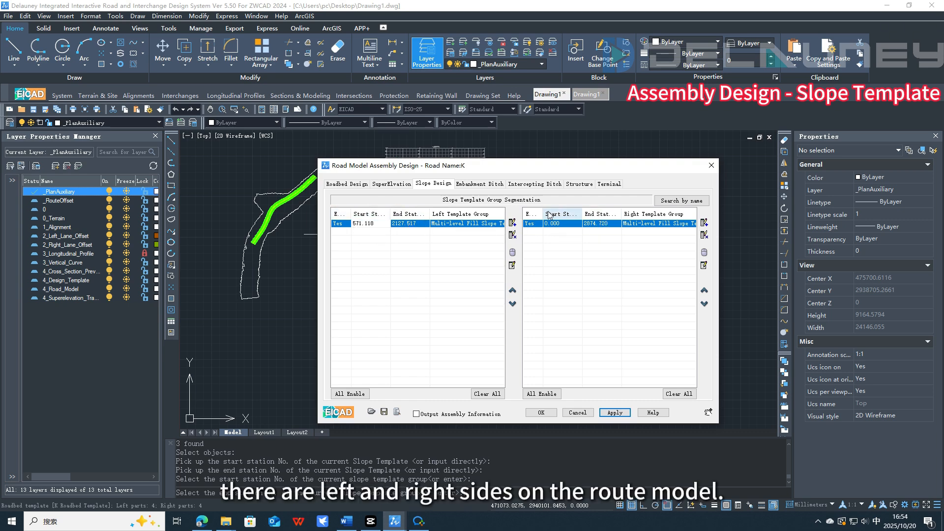
{"action": "left_click", "coordinate": [705, 253]}
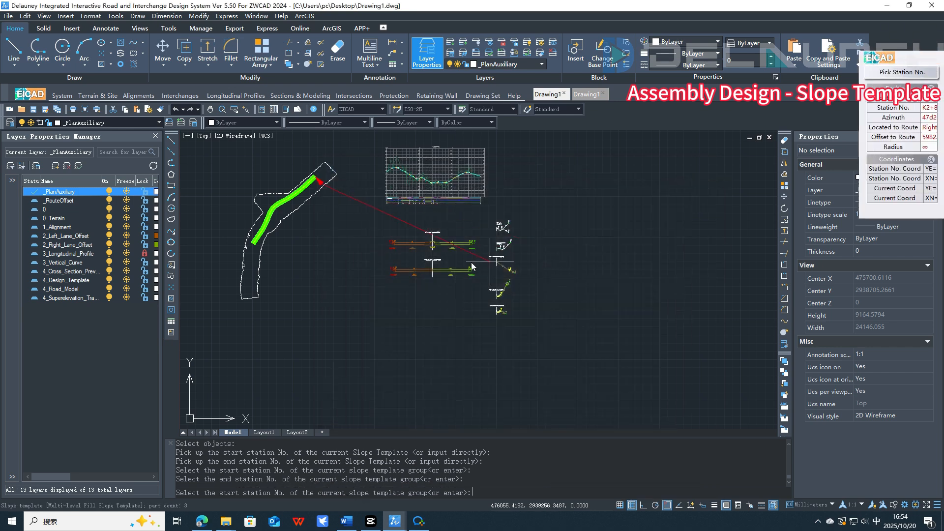
{"action": "left_click", "coordinate": [309, 250]}
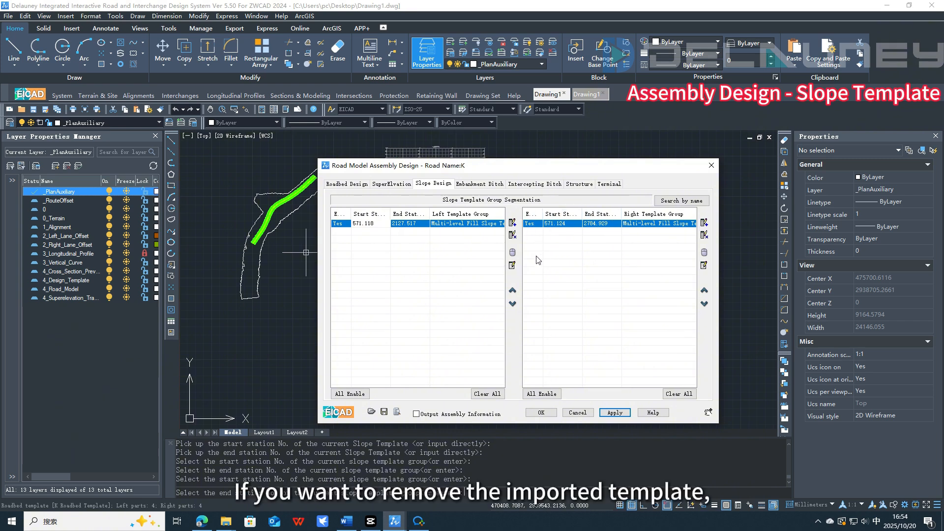
Step: Delete the slope template group row from the left list and from the right list
{"action": "left_click", "coordinate": [513, 235]}
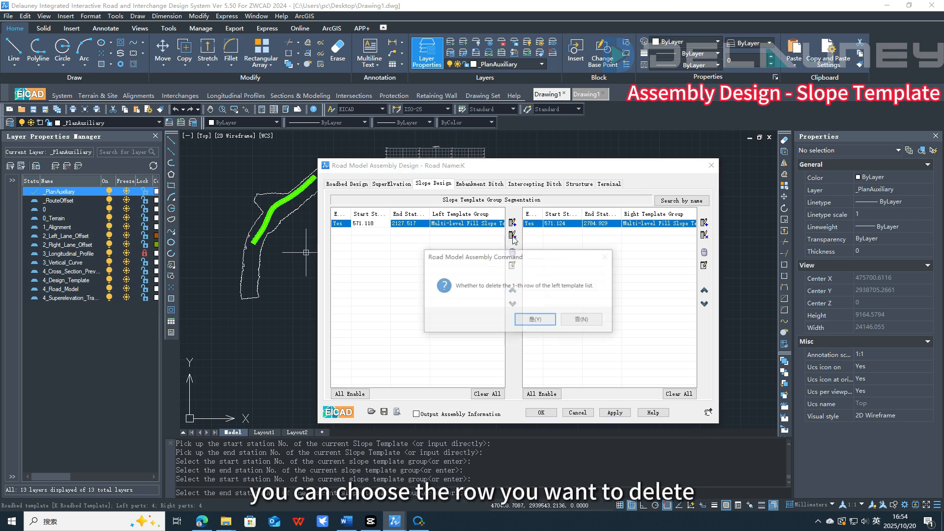
{"action": "left_click", "coordinate": [534, 320]}
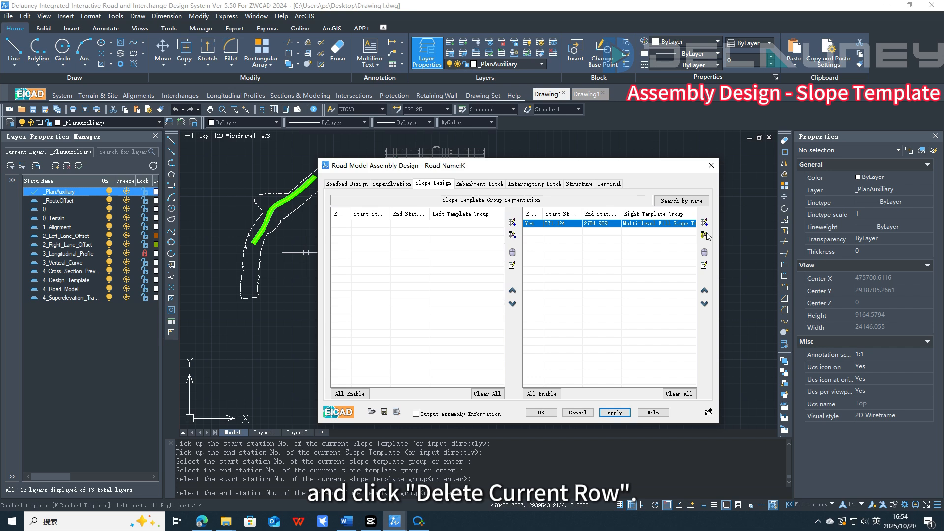
{"action": "left_click", "coordinate": [704, 235]}
{"action": "left_click", "coordinate": [546, 319]}
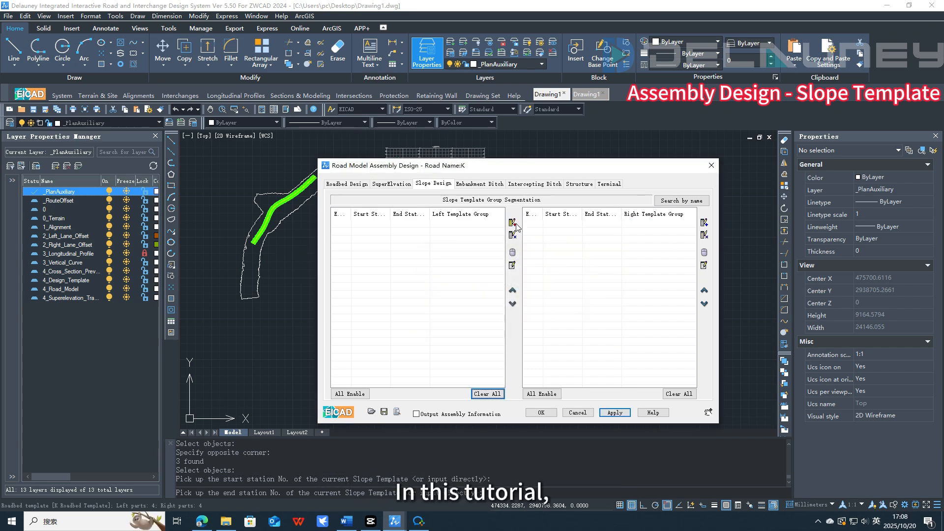
Step: Add the three slope templates to both sides again, sorted from top to bottom, and pick the start and end stations on the drawing
{"action": "left_click", "coordinate": [512, 222]}
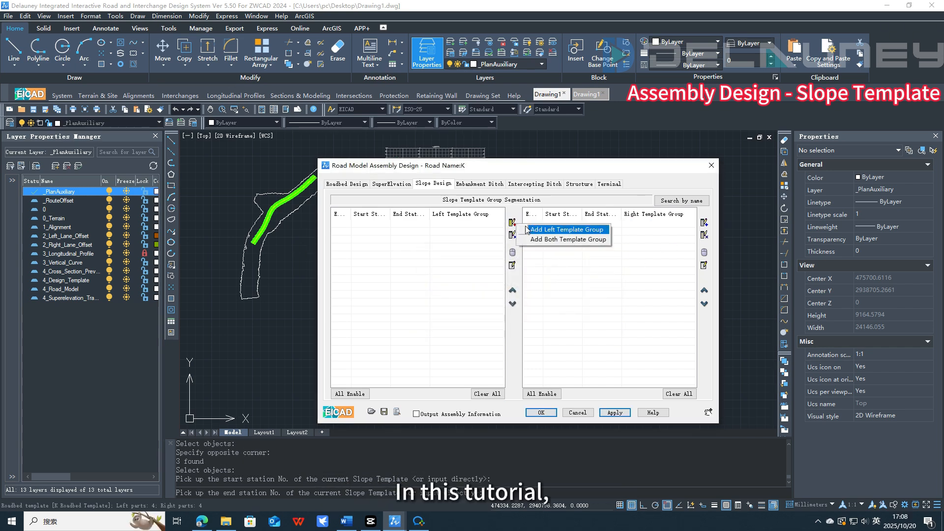
{"action": "left_click", "coordinate": [551, 241]}
{"action": "left_click", "coordinate": [536, 315]}
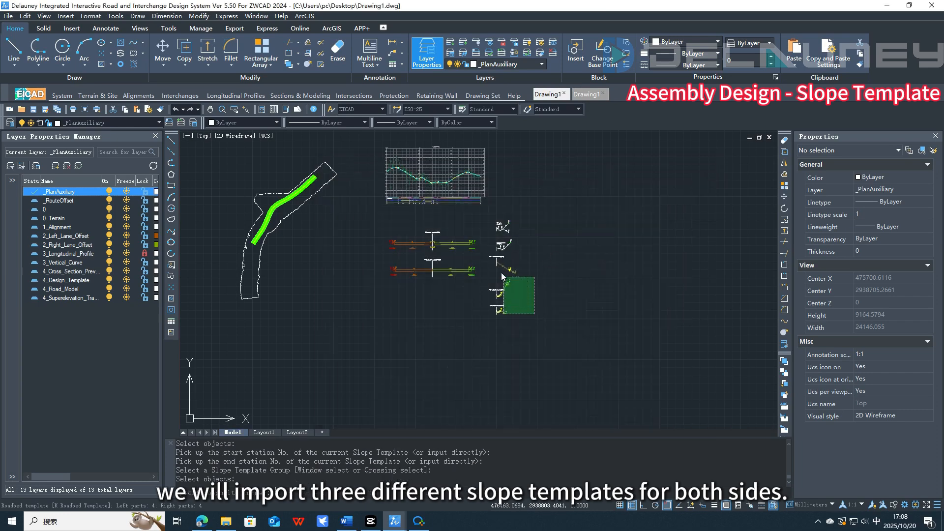
{"action": "left_click", "coordinate": [489, 256]}
{"action": "key", "text": "Return"}
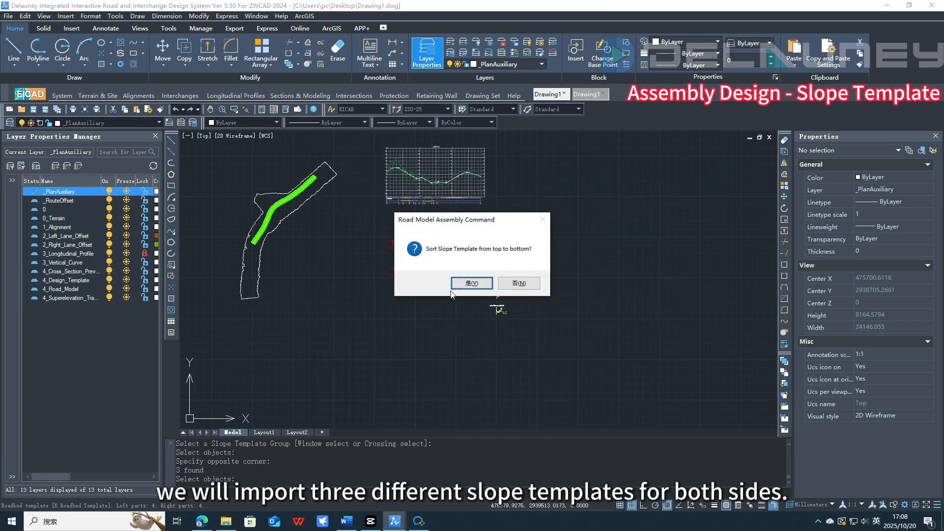
{"action": "left_click", "coordinate": [480, 285]}
{"action": "left_click", "coordinate": [284, 315]}
{"action": "left_click", "coordinate": [417, 228]}
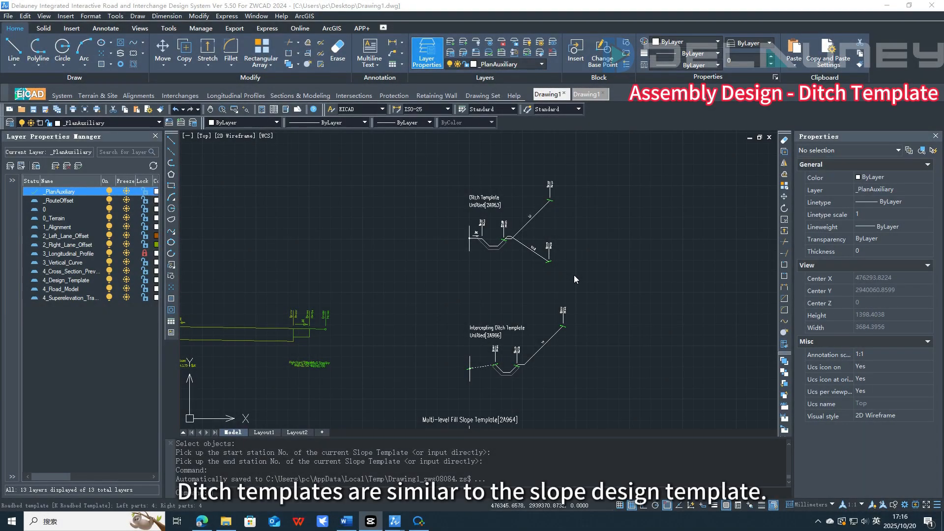
Step: View the ditch and intercepting ditch templates in the drawing and open the assembly design of road model K
{"action": "scroll", "coordinate": [525, 221], "scroll_direction": "up", "scroll_amount": 2}
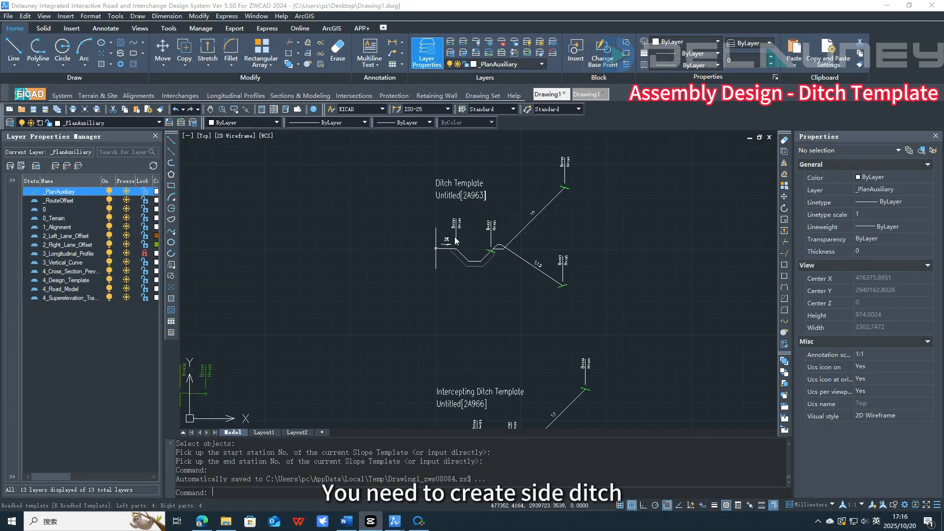
{"action": "mouse_move", "coordinate": [507, 330]}
{"action": "middle_mouse_down"}
{"action": "mouse_move", "coordinate": [507, 235]}
{"action": "mouse_move", "coordinate": [534, 192]}
{"action": "middle_mouse_up"}
{"action": "scroll", "coordinate": [486, 275], "scroll_direction": "down", "scroll_amount": 5}
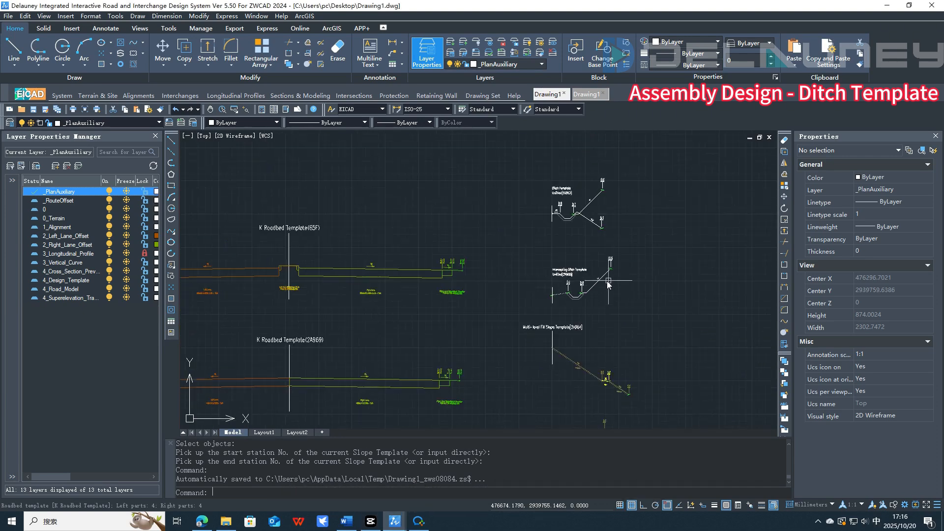
{"action": "middle_click_drag", "start_coordinate": [459, 317], "coordinate": [616, 317]}
{"action": "double_click", "coordinate": [379, 235]}
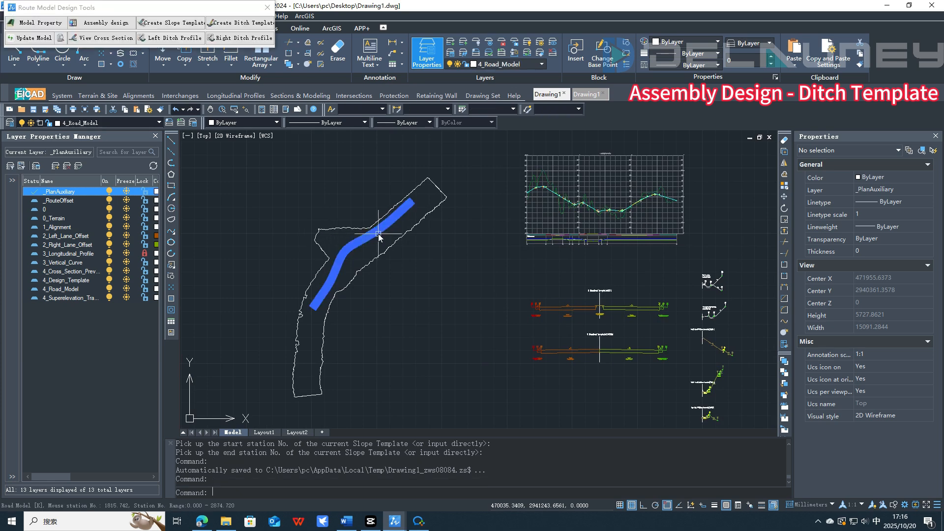
{"action": "left_click", "coordinate": [502, 236]}
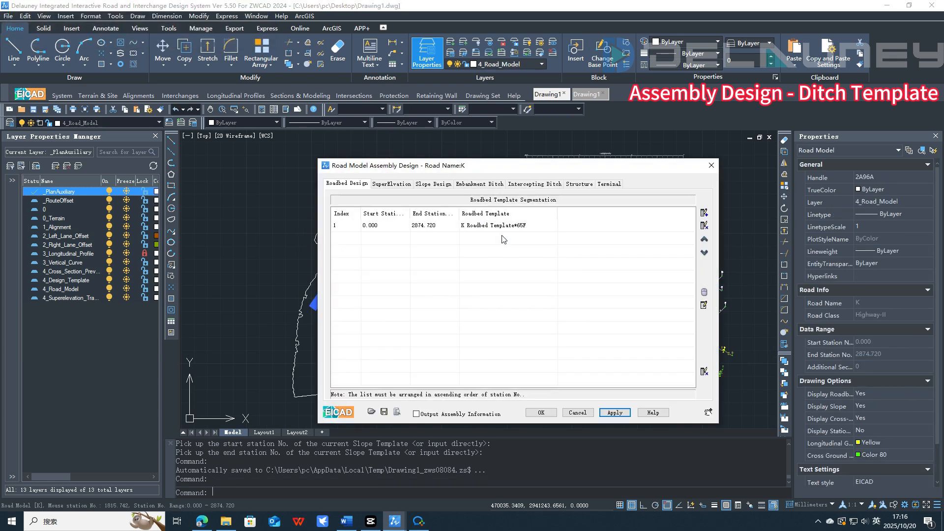
Step: Add ditch template Untitled*2A963 to both sides of the embankment ditch and pick its station range from 0 to 2874.720
{"action": "left_click", "coordinate": [500, 186]}
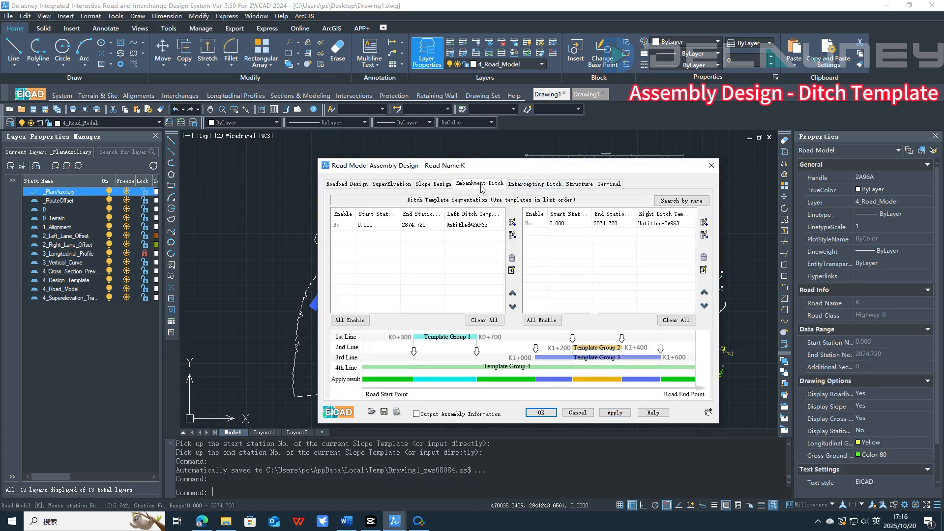
{"action": "left_click", "coordinate": [513, 224]}
{"action": "left_click", "coordinate": [551, 238]}
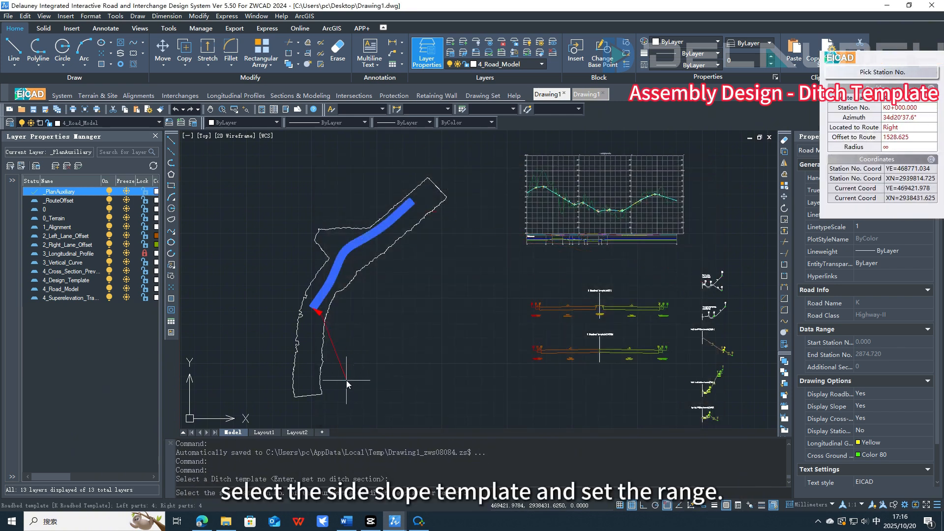
{"action": "left_click", "coordinate": [346, 379]}
{"action": "left_click", "coordinate": [493, 249]}
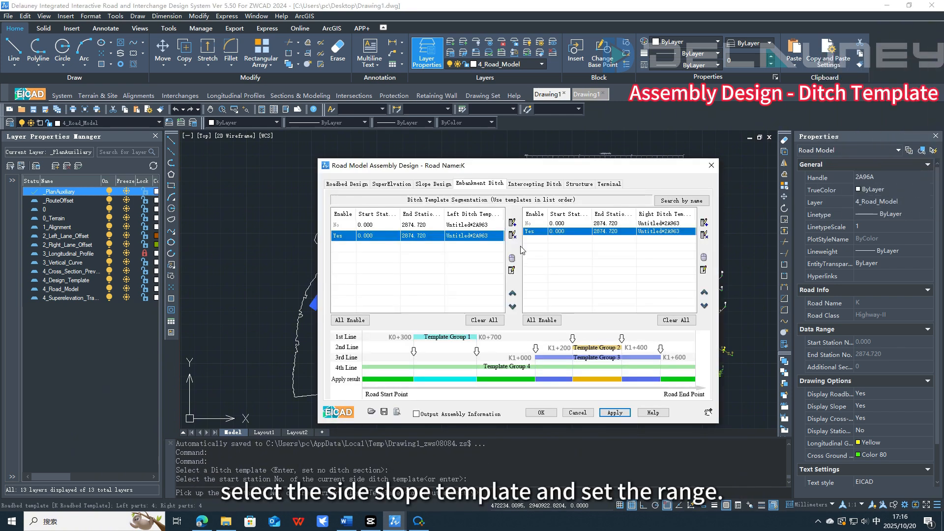
Step: Add intercepting ditch template Untitled*2A966 to both sides of the road and pick its station range from 0.000 to 2874.720
{"action": "left_click", "coordinate": [529, 185]}
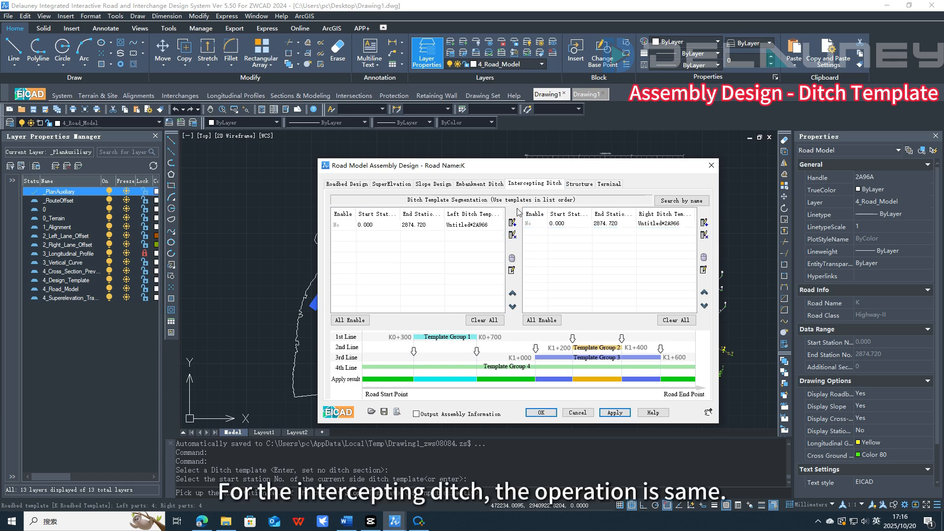
{"action": "left_click", "coordinate": [513, 225]}
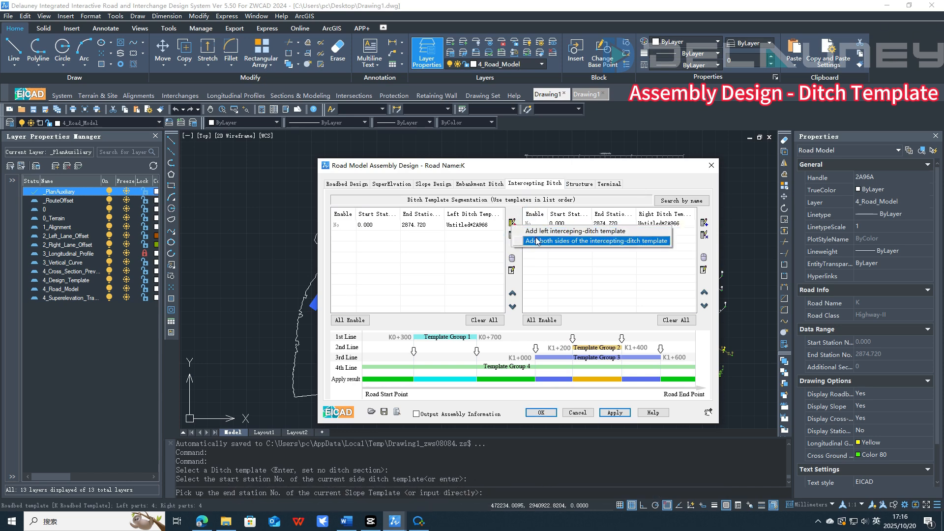
{"action": "left_click", "coordinate": [565, 241]}
{"action": "left_click", "coordinate": [719, 316]}
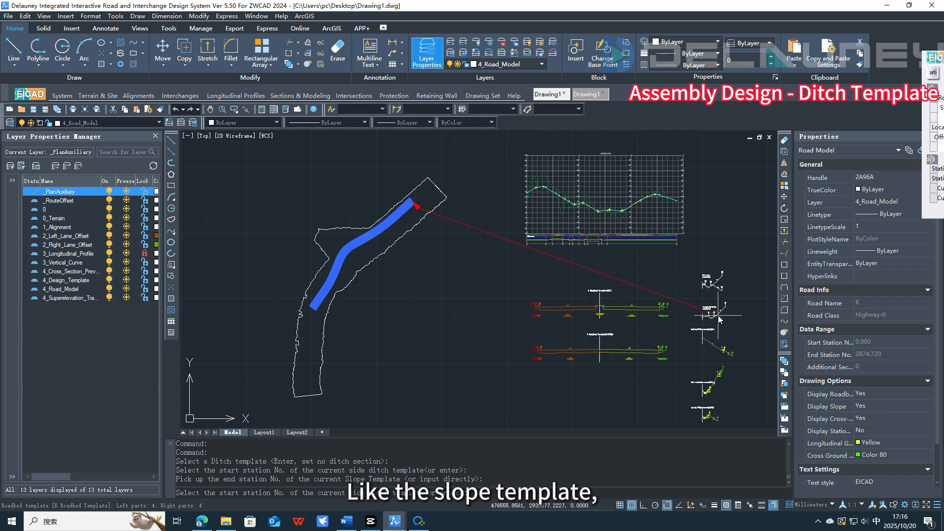
{"action": "left_click", "coordinate": [313, 391]}
{"action": "left_click", "coordinate": [495, 223]}
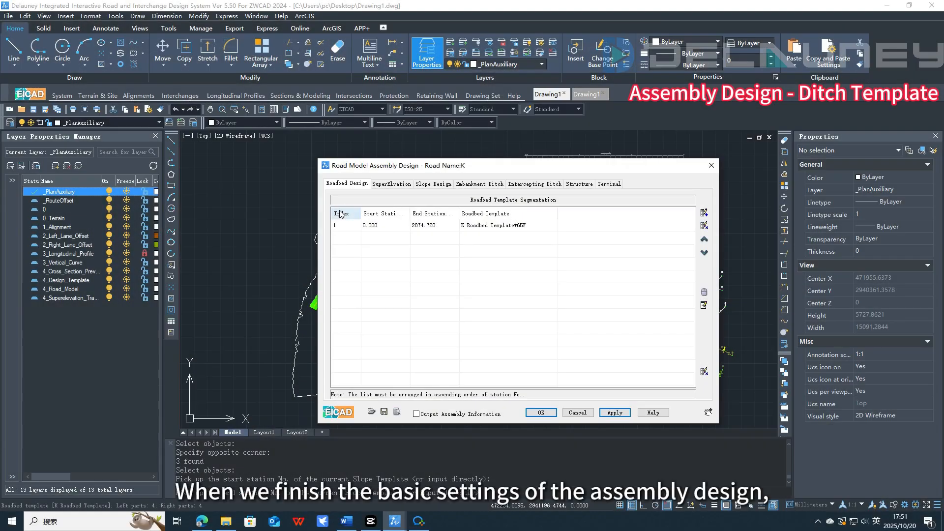
Step: Review the roadbed, superelevation, slope, embankment ditch and intercepting ditch settings, and run the assembly of road model K
{"action": "left_click", "coordinate": [389, 184]}
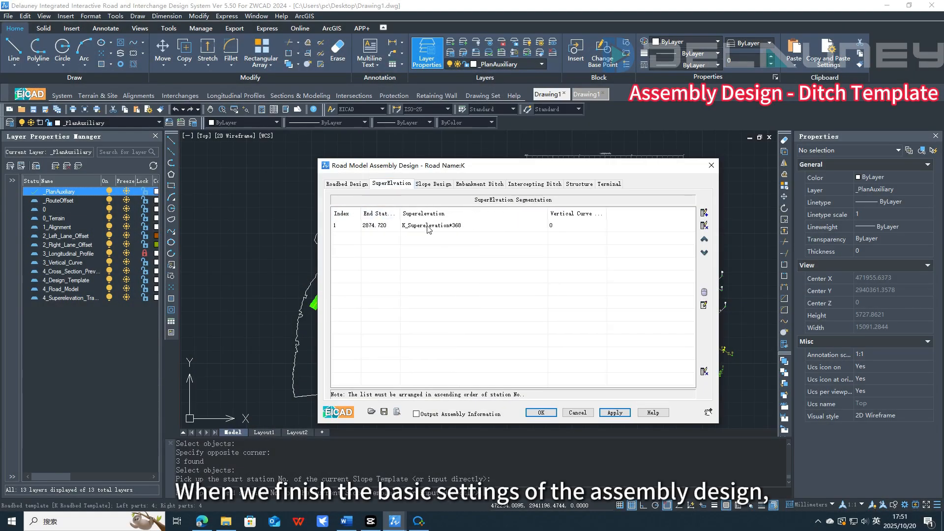
{"action": "left_click", "coordinate": [433, 183]}
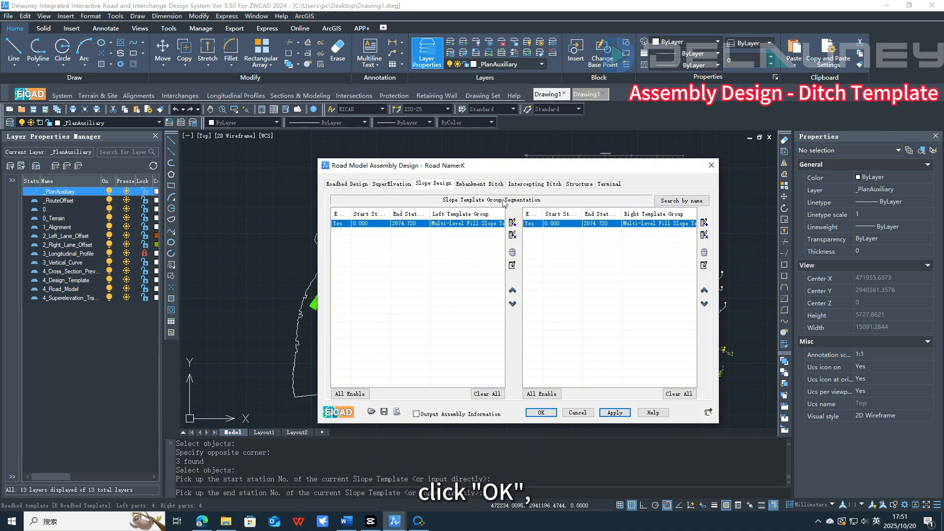
{"action": "left_click", "coordinate": [480, 184]}
{"action": "left_click", "coordinate": [525, 185]}
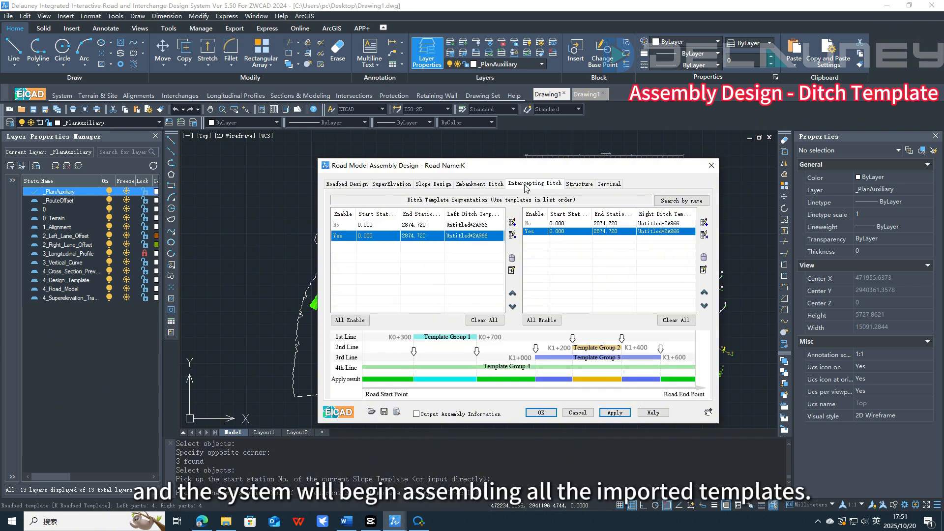
{"action": "left_click", "coordinate": [543, 412]}
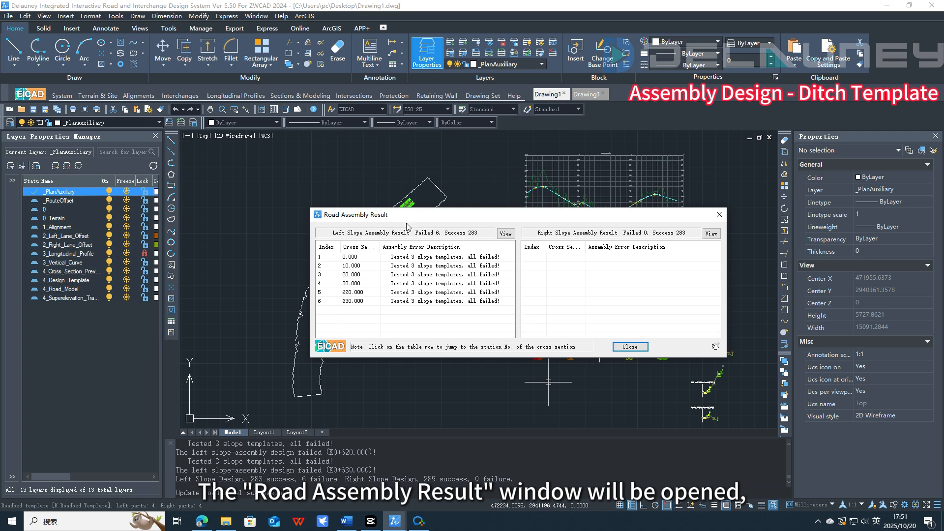
Step: Jump to the failed left slope section at station 0.000 and examine the road model there up close
{"action": "left_click", "coordinate": [445, 258]}
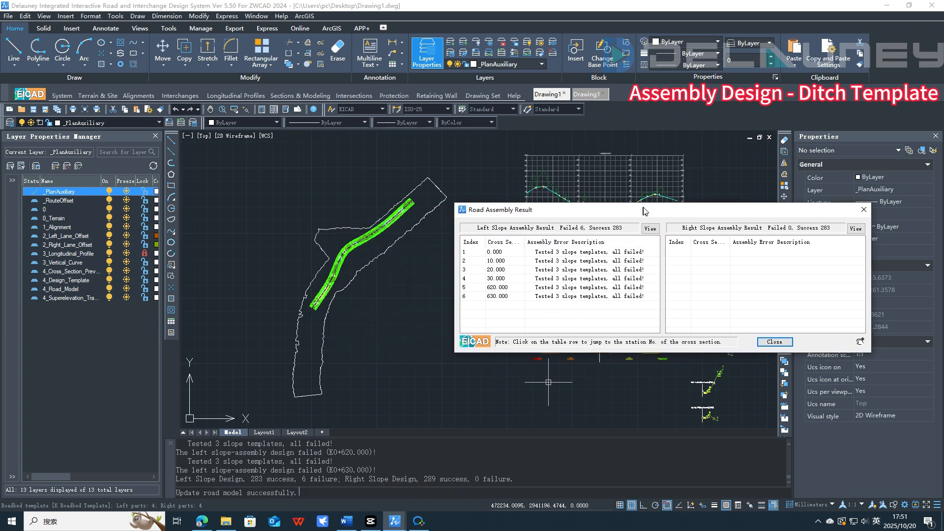
{"action": "left_click", "coordinate": [588, 252]}
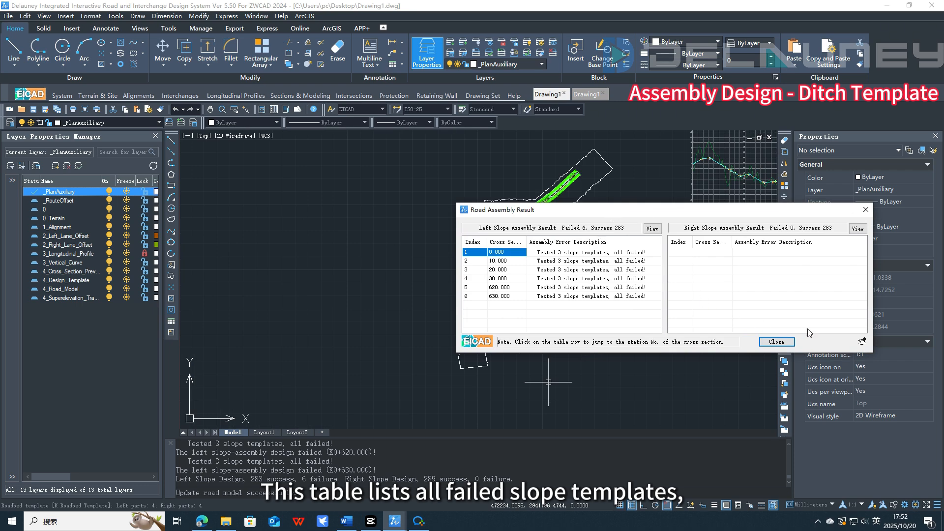
{"action": "left_click", "coordinate": [861, 340]}
{"action": "scroll", "coordinate": [481, 282], "scroll_direction": "up", "scroll_amount": 6}
{"action": "scroll", "coordinate": [516, 236], "scroll_direction": "up", "scroll_amount": 3}
{"action": "scroll", "coordinate": [516, 239], "scroll_direction": "up", "scroll_amount": 2}
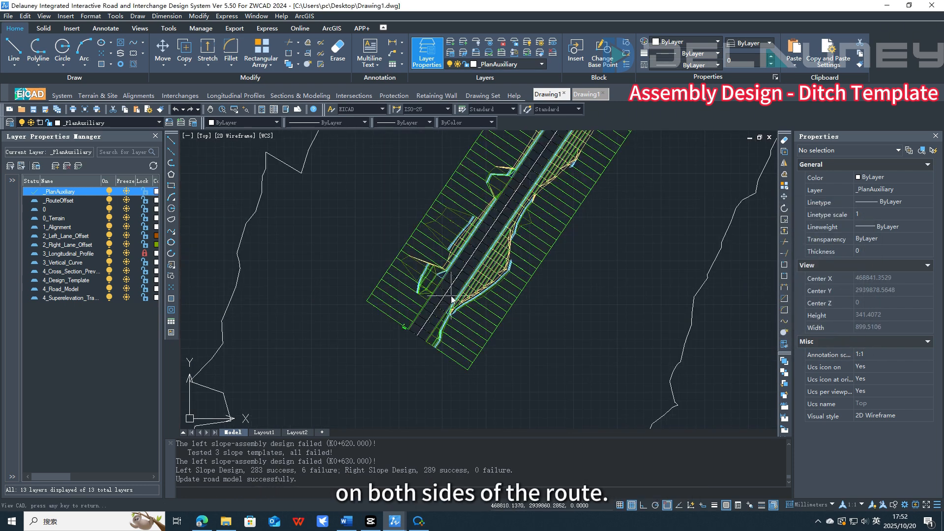
{"action": "scroll", "coordinate": [432, 316], "scroll_direction": "up", "scroll_amount": 2}
{"action": "scroll", "coordinate": [422, 323], "scroll_direction": "up", "scroll_amount": 3}
{"action": "key", "text": "Escape"}
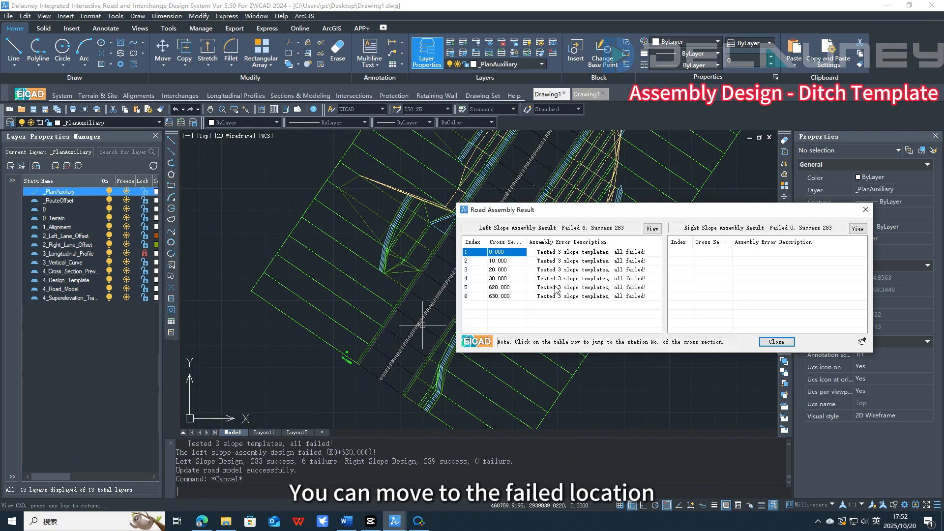
Step: Go through the remaining failed left slope sections at stations 10, 20, 30, 620 and 630 in the drawing
{"action": "left_click", "coordinate": [557, 261]}
{"action": "left_click", "coordinate": [562, 270]}
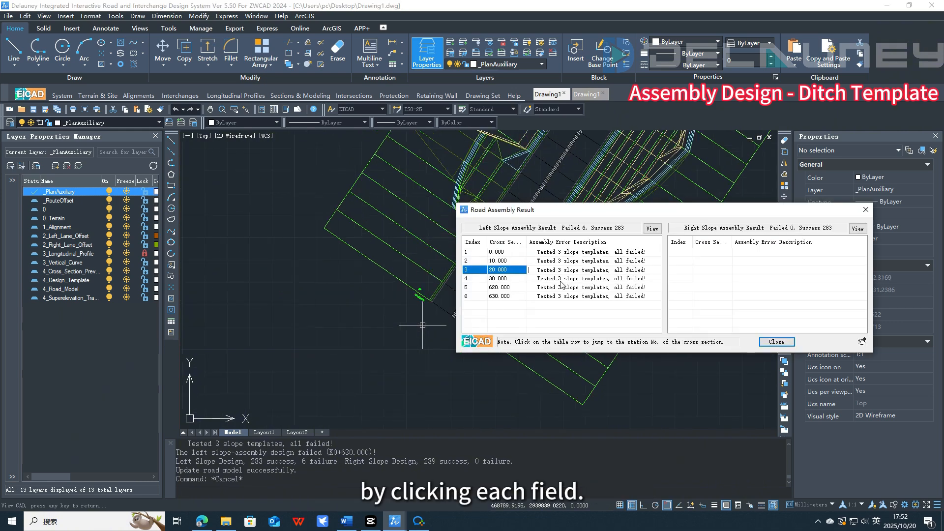
{"action": "left_click", "coordinate": [563, 279]}
{"action": "left_click", "coordinate": [563, 287]}
{"action": "left_click", "coordinate": [563, 295]}
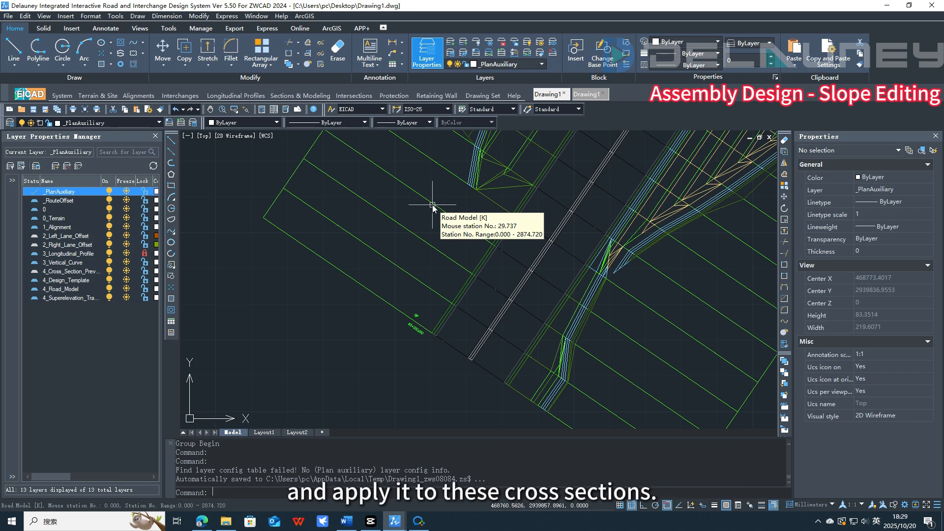
Step: View the cross section of road model K at station K0+030.000 and close the viewer
{"action": "double_click", "coordinate": [432, 205]}
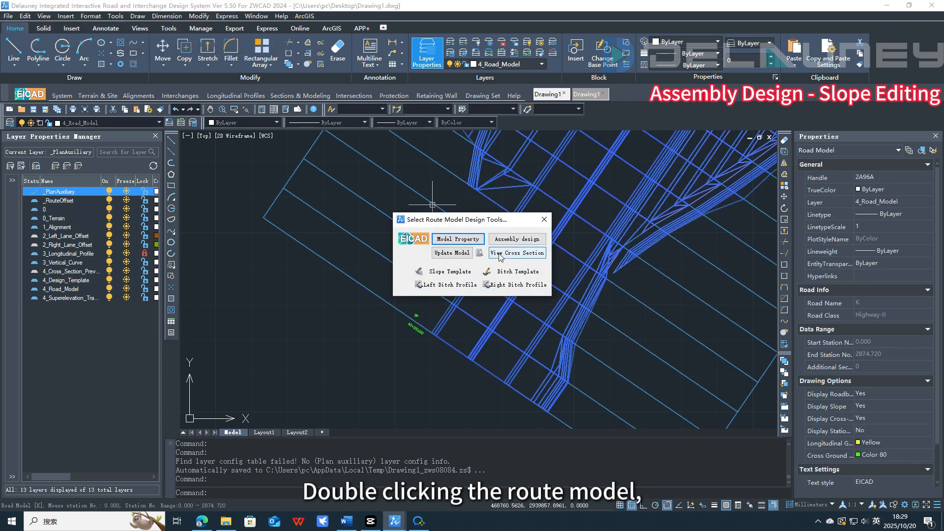
{"action": "left_click", "coordinate": [540, 256]}
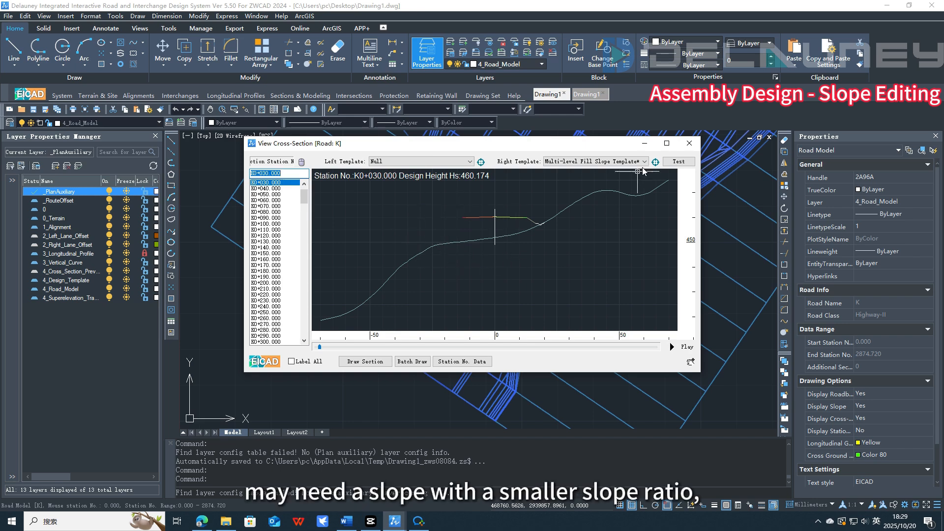
{"action": "left_click", "coordinate": [689, 143]}
Step: Create a multi-level fill slope template with a slope ratio of 1:0.25 in the empty area beside the route
{"action": "scroll", "coordinate": [411, 268], "scroll_direction": "down", "scroll_amount": 5}
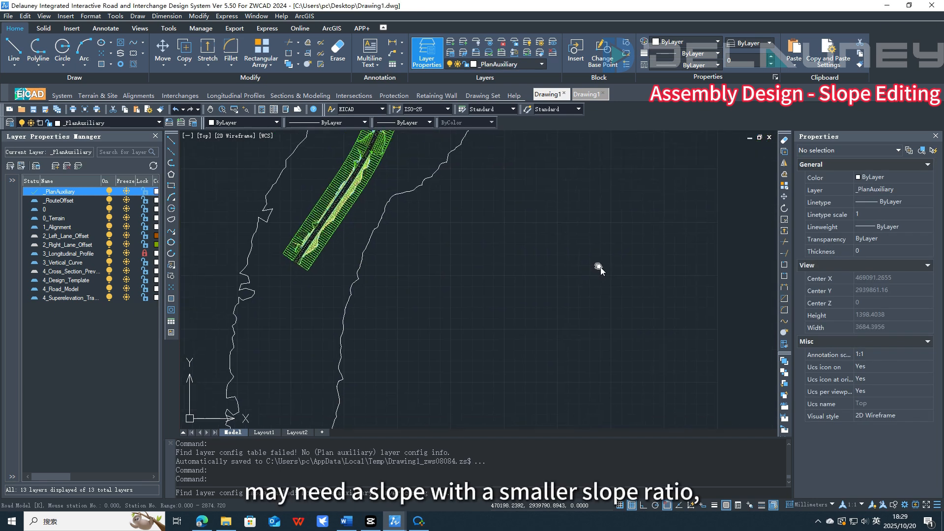
{"action": "left_click", "coordinate": [300, 95]}
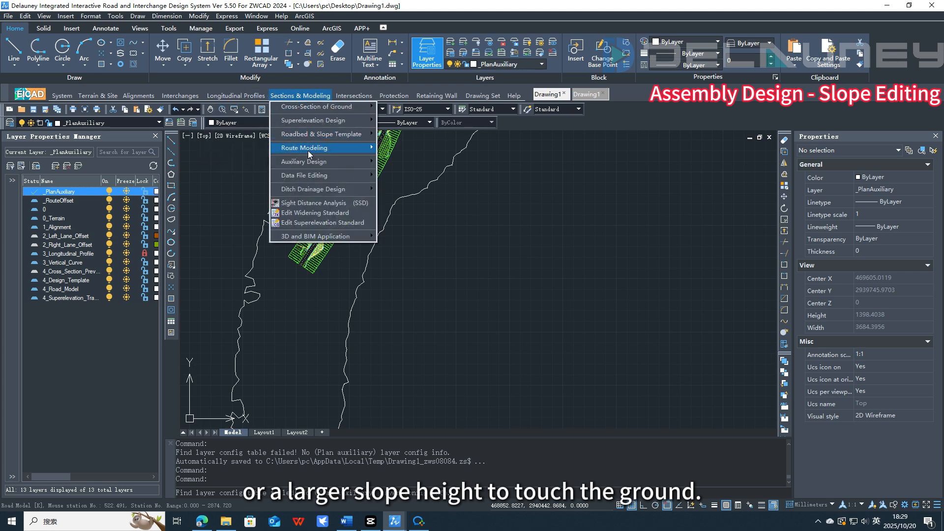
{"action": "mouse_move", "coordinate": [376, 136]}
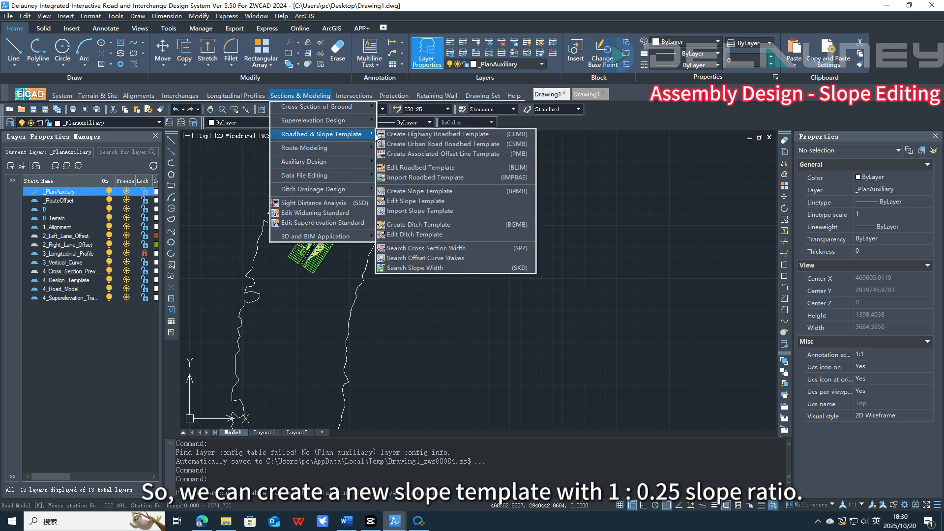
{"action": "left_click", "coordinate": [439, 191]}
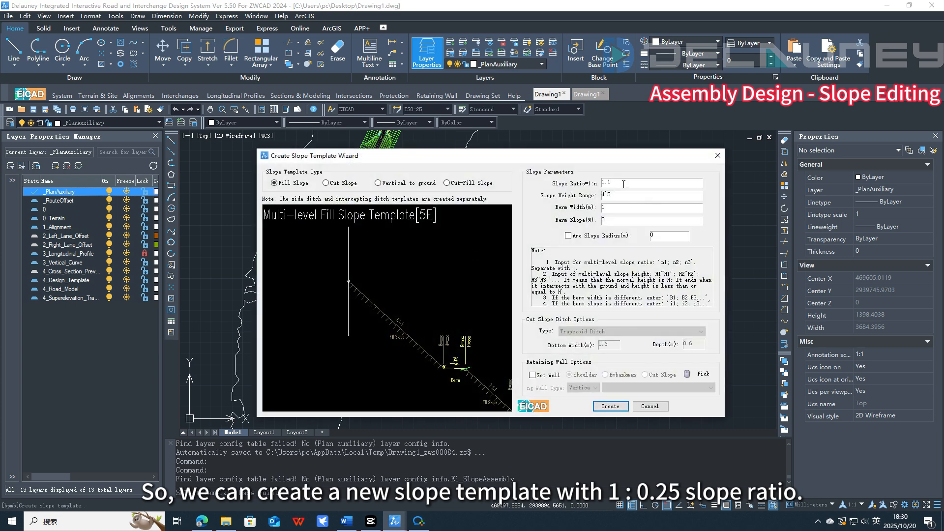
{"action": "key", "text": "BackSpace"}
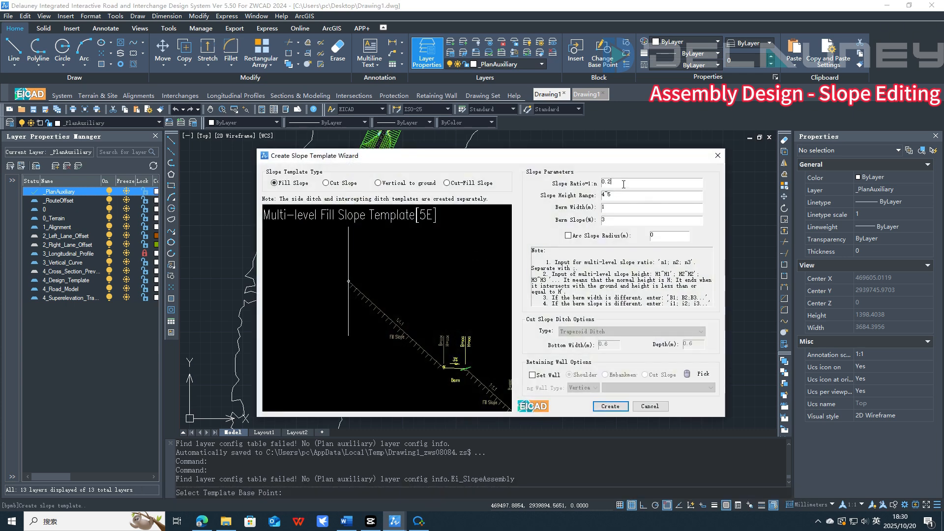
{"action": "left_click", "coordinate": [610, 406]}
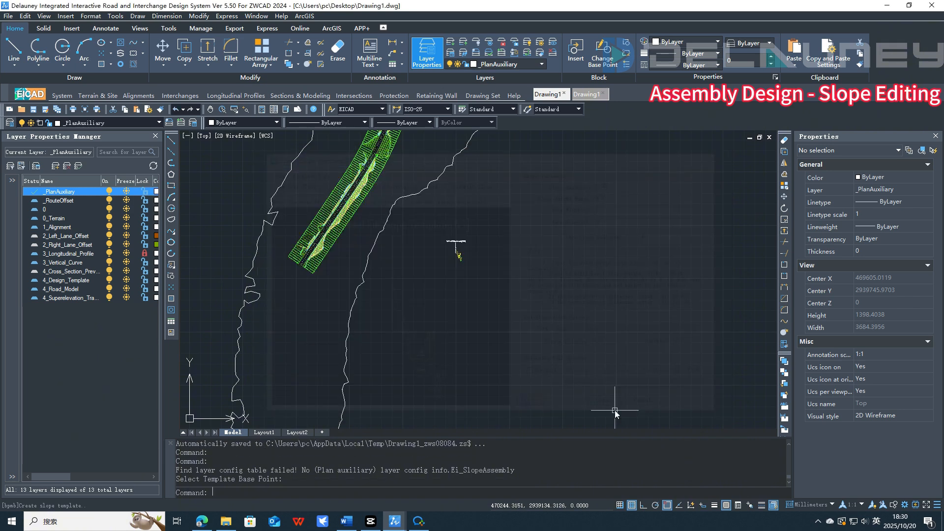
Step: Open the assembly design of road model K and add the new fill slope template to the left slope list
{"action": "scroll", "coordinate": [435, 248], "scroll_direction": "up", "scroll_amount": 4}
{"action": "scroll", "coordinate": [610, 256], "scroll_direction": "down", "scroll_amount": 3}
{"action": "scroll", "coordinate": [377, 252], "scroll_direction": "up", "scroll_amount": 1}
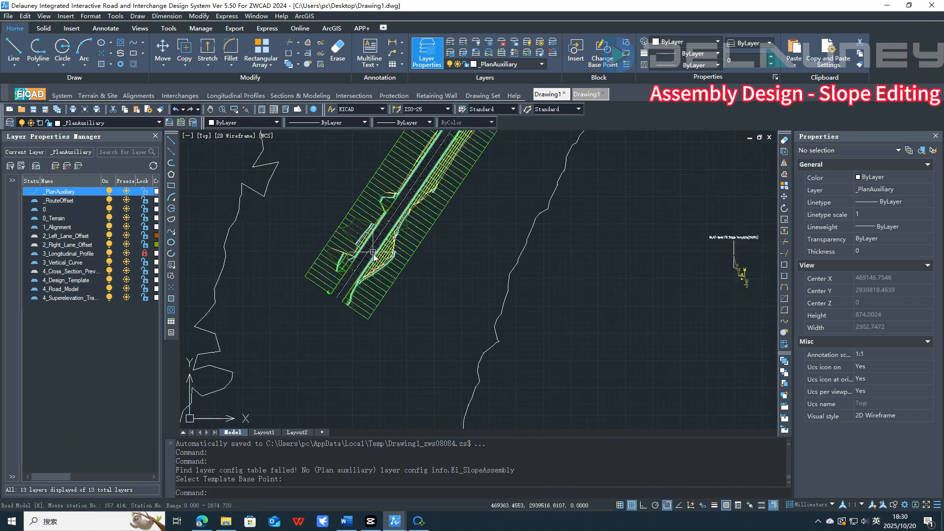
{"action": "double_click", "coordinate": [373, 299]}
{"action": "left_click", "coordinate": [519, 238]}
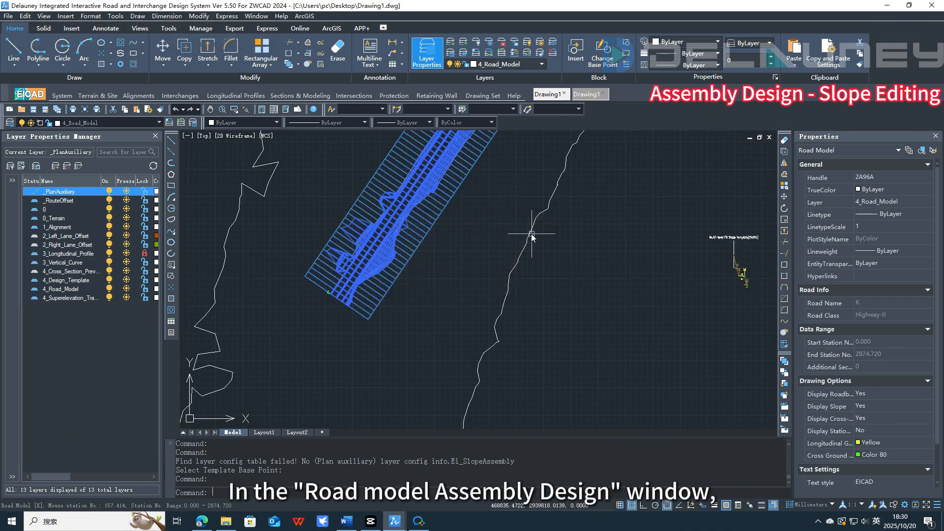
{"action": "left_click", "coordinate": [434, 184]}
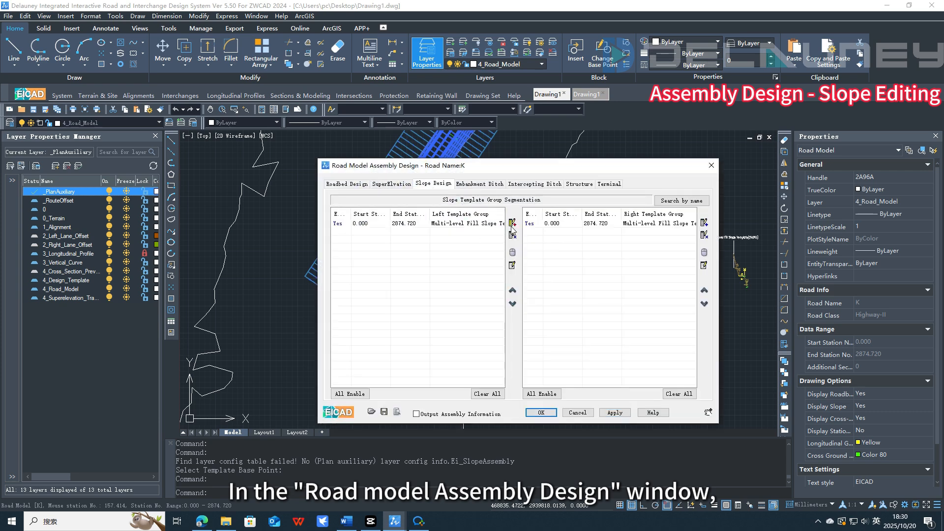
{"action": "left_click", "coordinate": [512, 225]}
{"action": "left_click", "coordinate": [535, 231]}
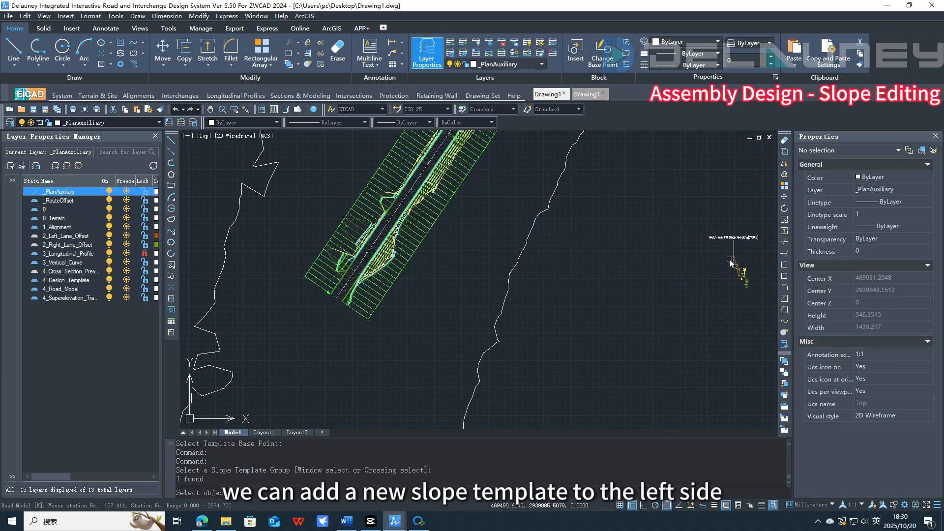
{"action": "left_click", "coordinate": [733, 261]}
{"action": "key", "text": "Return"}
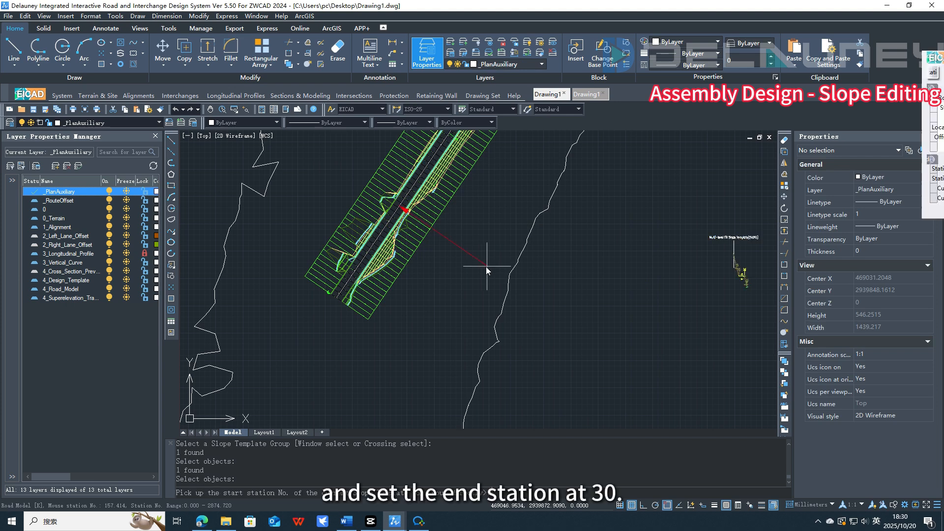
Step: Set the new left slope template's range from station 0.000 to 30 and reassemble the road model
{"action": "left_click", "coordinate": [340, 374]}
{"action": "scroll", "coordinate": [405, 362], "scroll_direction": "up", "scroll_amount": 4}
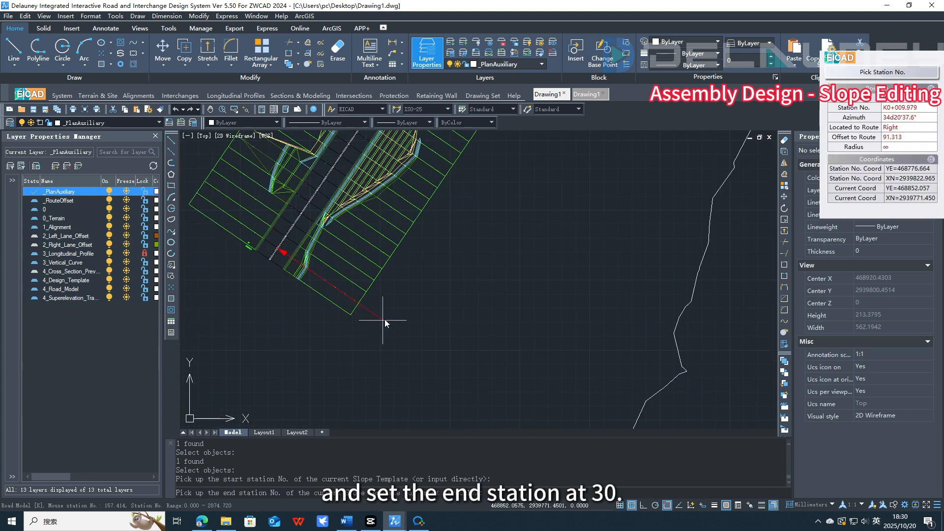
{"action": "left_click", "coordinate": [429, 299]}
{"action": "left_click", "coordinate": [416, 233]}
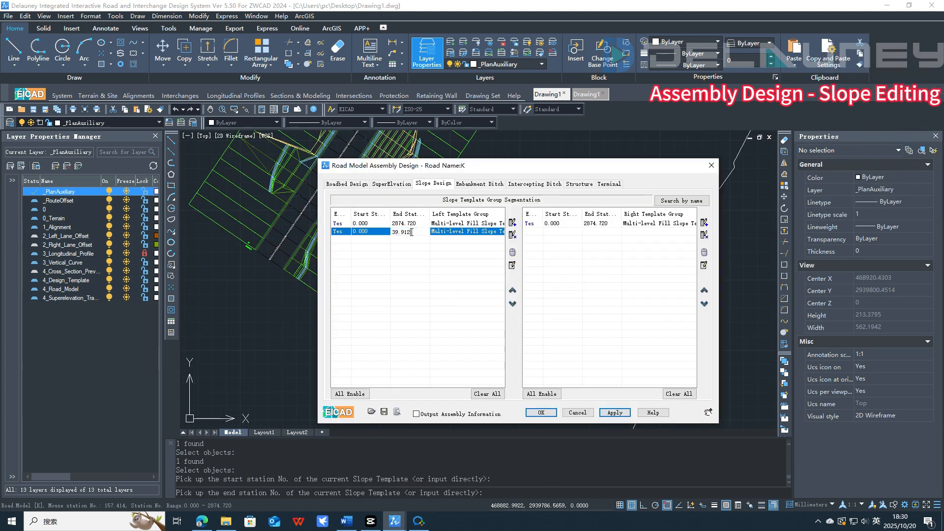
{"action": "left_click_drag", "start_coordinate": [412, 232], "coordinate": [384, 235]}
{"action": "left_click", "coordinate": [541, 412]}
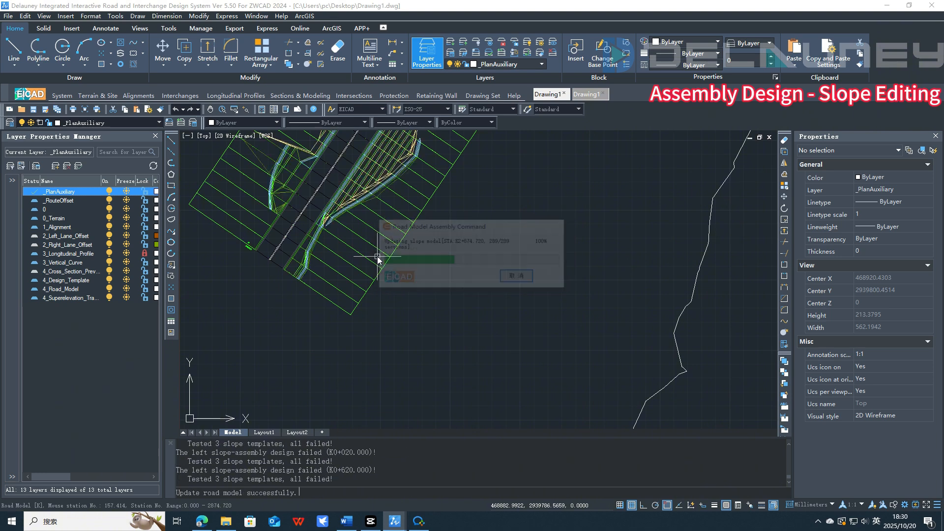
{"action": "left_click", "coordinate": [864, 209]}
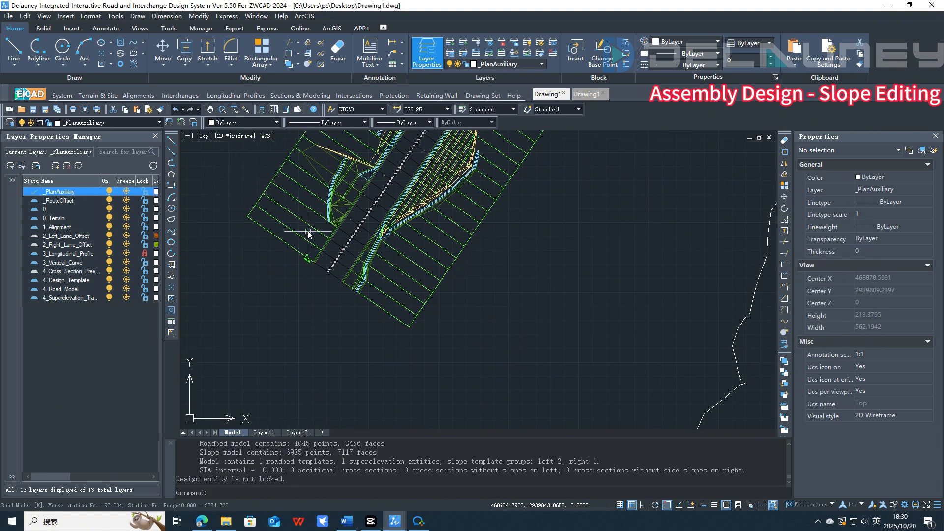
Step: Check the left slope of road model K in the cross section at station K0+030.000
{"action": "left_click", "coordinate": [313, 226]}
{"action": "double_click", "coordinate": [313, 227]}
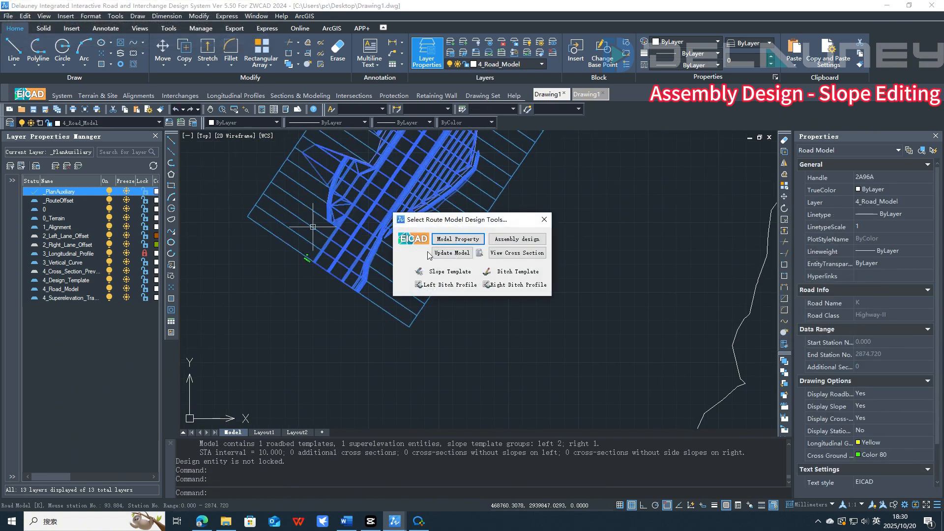
{"action": "left_click", "coordinate": [502, 253]}
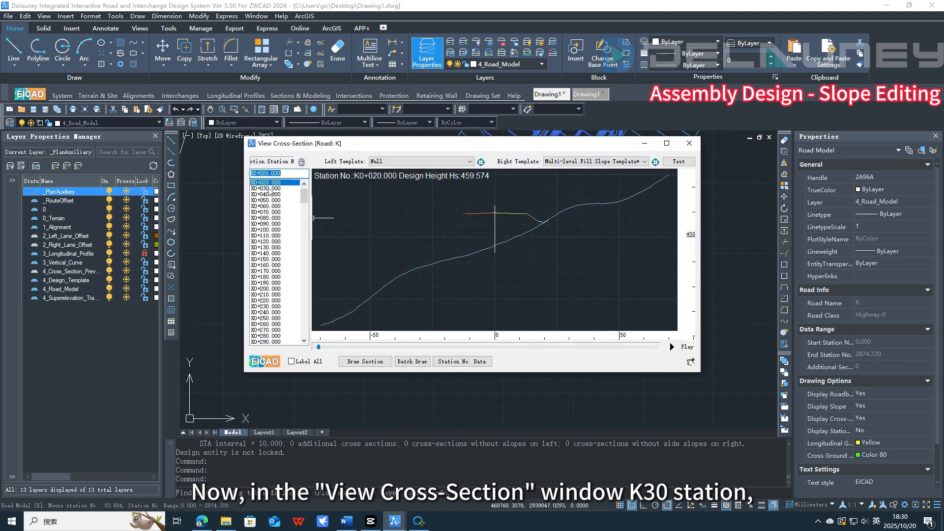
{"action": "left_click", "coordinate": [268, 189]}
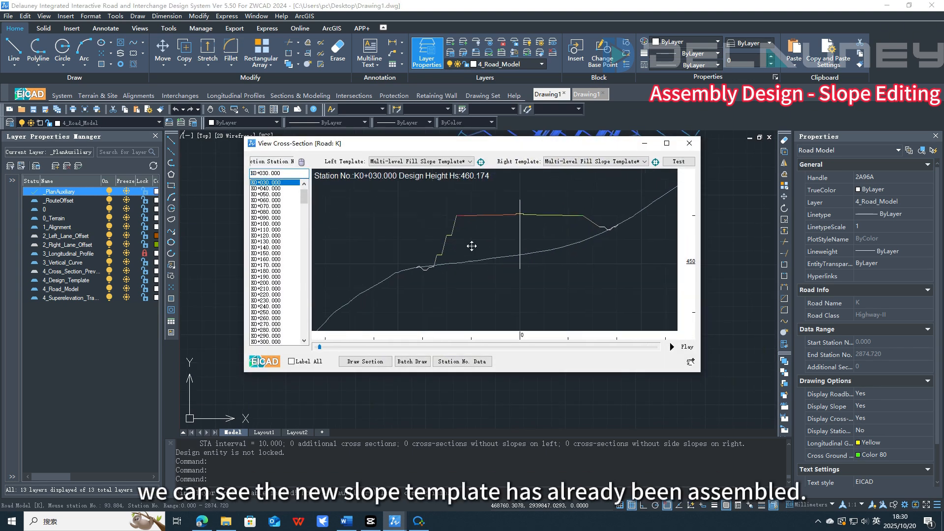
{"action": "middle_click_drag", "start_coordinate": [471, 246], "coordinate": [468, 255]}
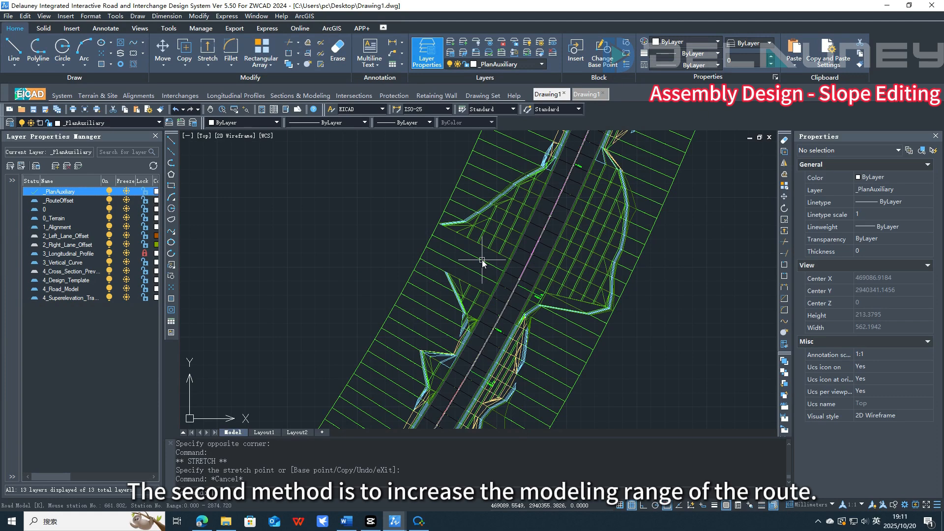
Step: Increase the left and right ground width of road model K to 100 in its model properties
{"action": "double_click", "coordinate": [482, 260]}
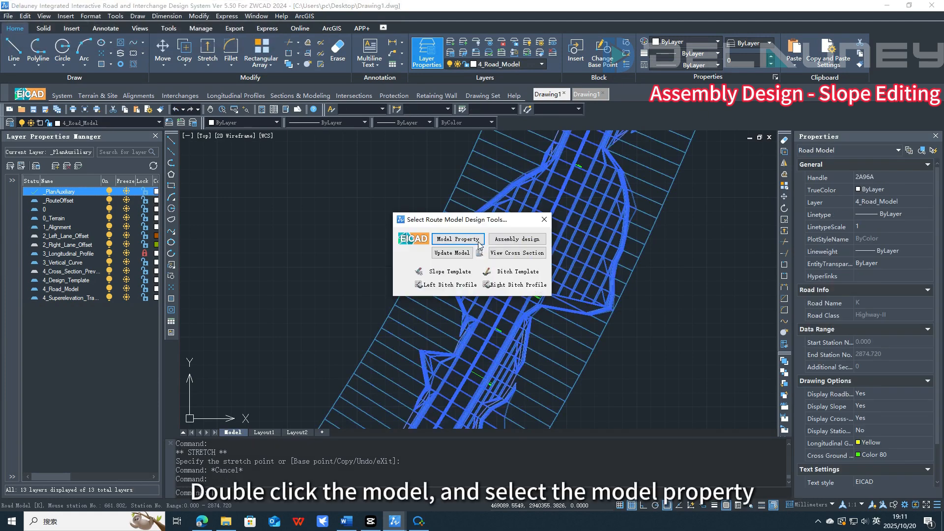
{"action": "left_click", "coordinate": [478, 241]}
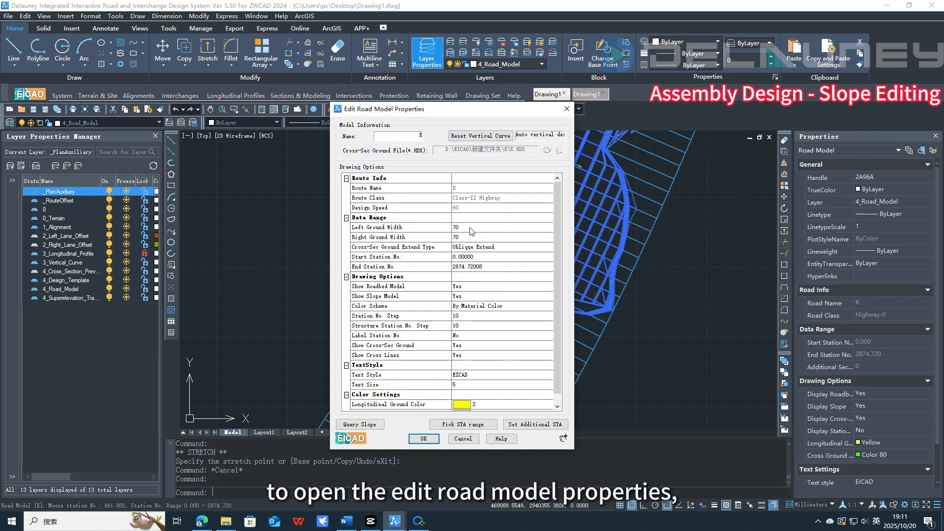
{"action": "left_click", "coordinate": [470, 228]}
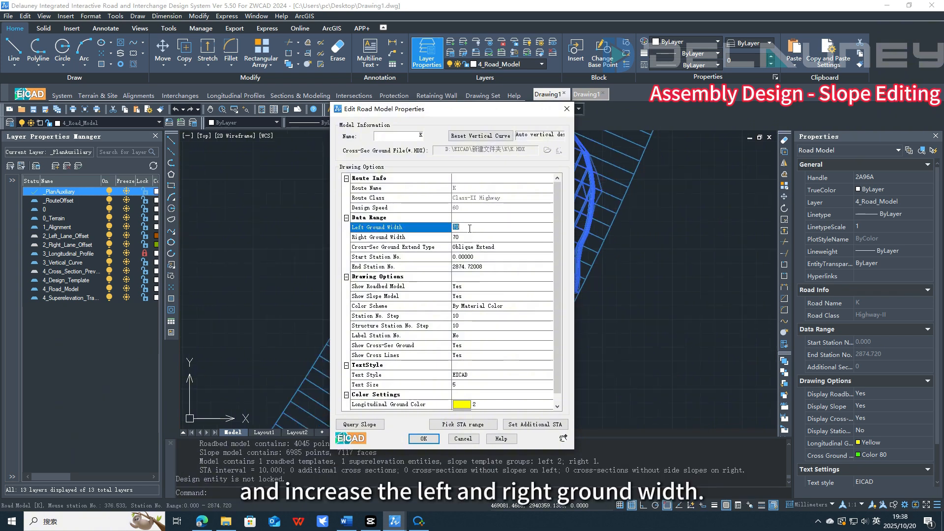
{"action": "type", "text": "100"}
{"action": "left_click", "coordinate": [468, 236]}
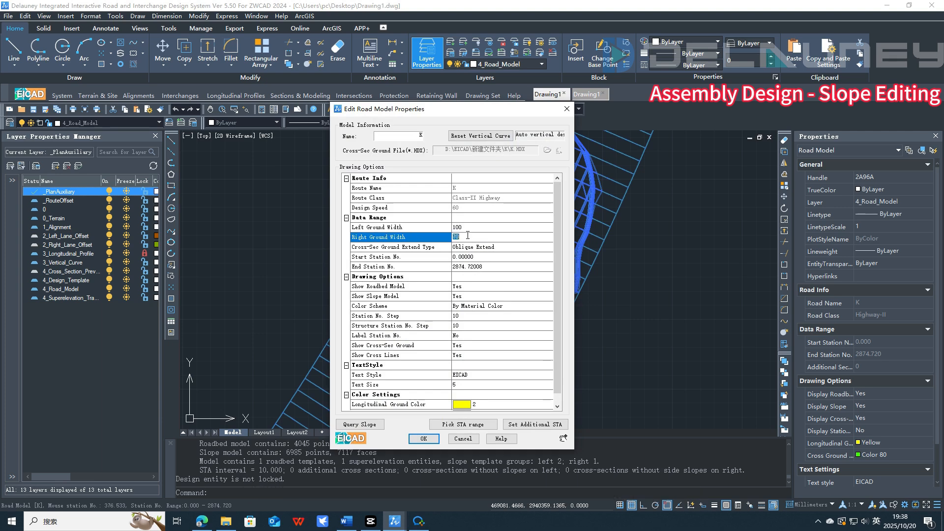
{"action": "left_click", "coordinate": [423, 438]}
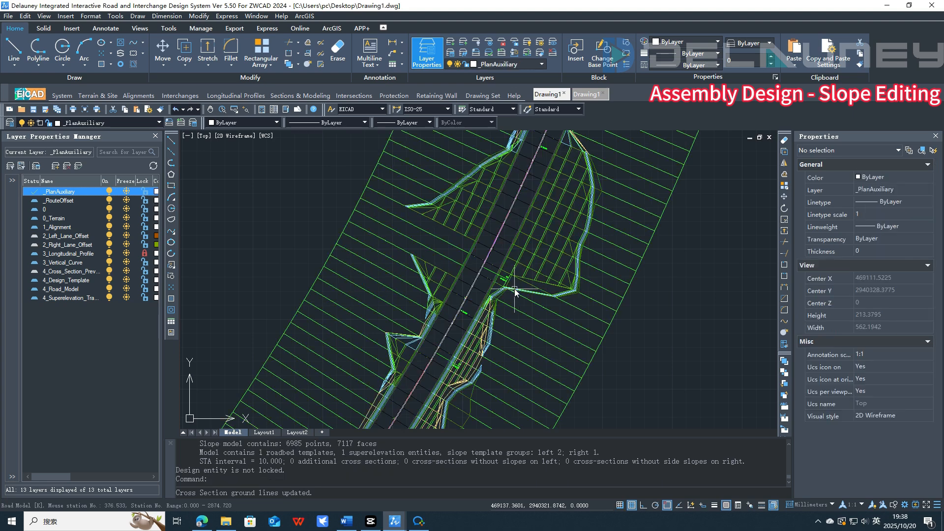
Step: Update road model K and close the road assembly result
{"action": "double_click", "coordinate": [447, 255]}
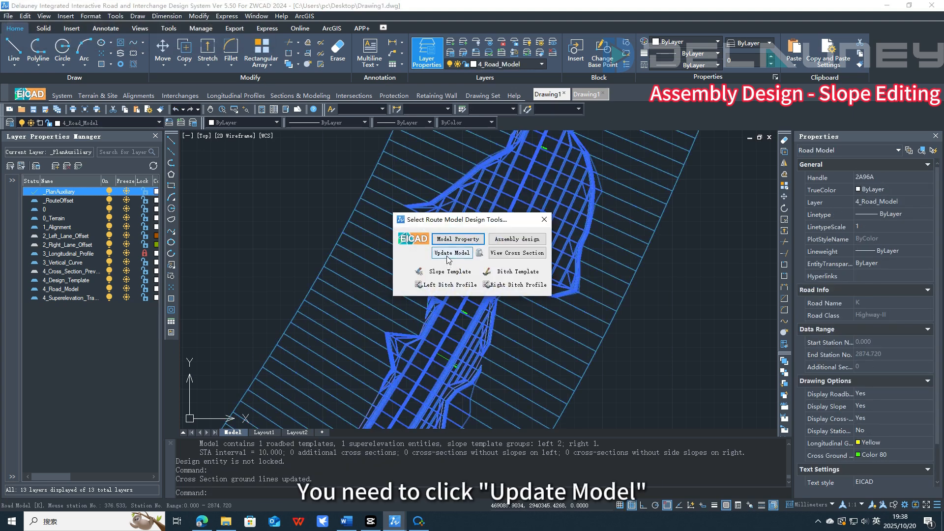
{"action": "left_click", "coordinate": [448, 253]}
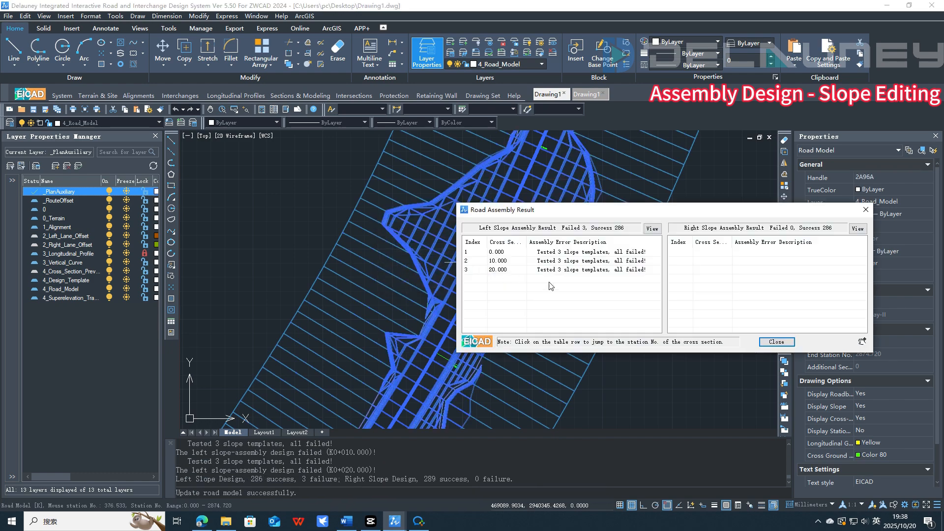
{"action": "left_click", "coordinate": [777, 342]}
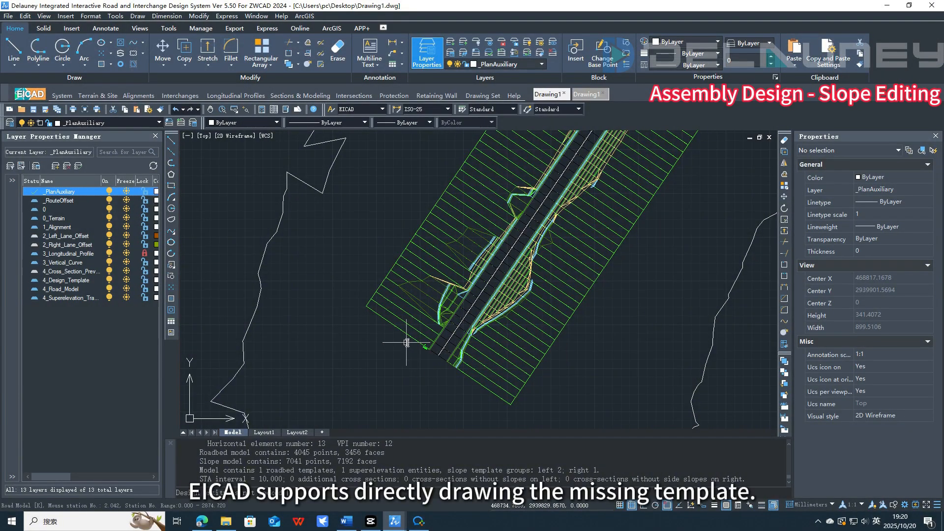
Step: Batch draw all cross sections of road model K in the empty area beside the route
{"action": "double_click", "coordinate": [512, 361]}
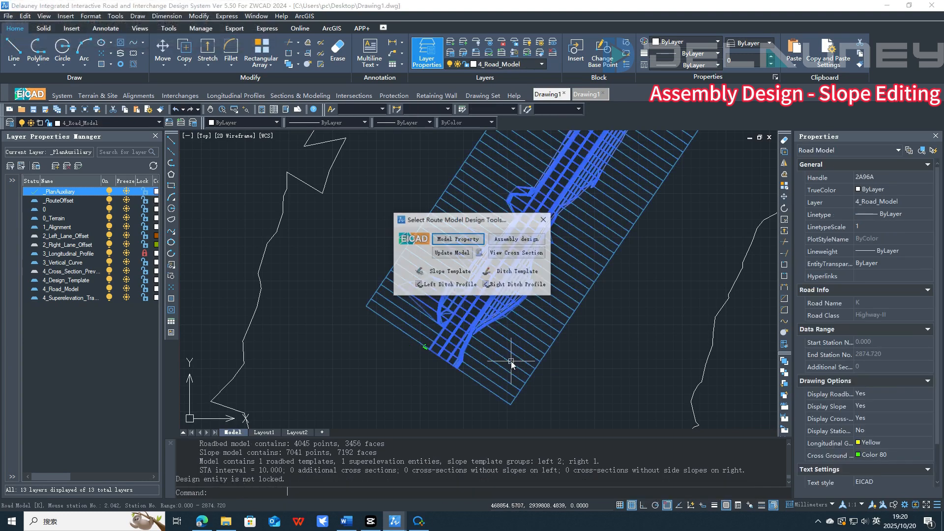
{"action": "left_click", "coordinate": [517, 253]}
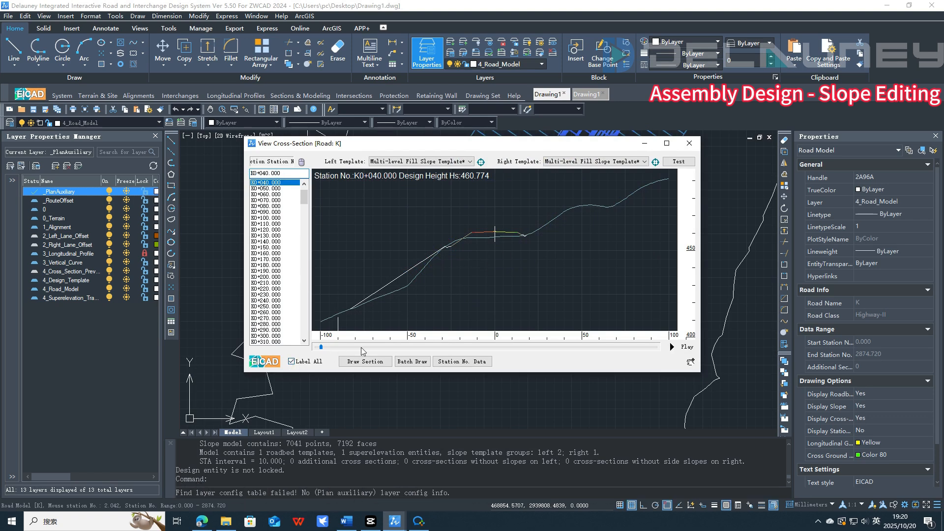
{"action": "left_click", "coordinate": [412, 364]}
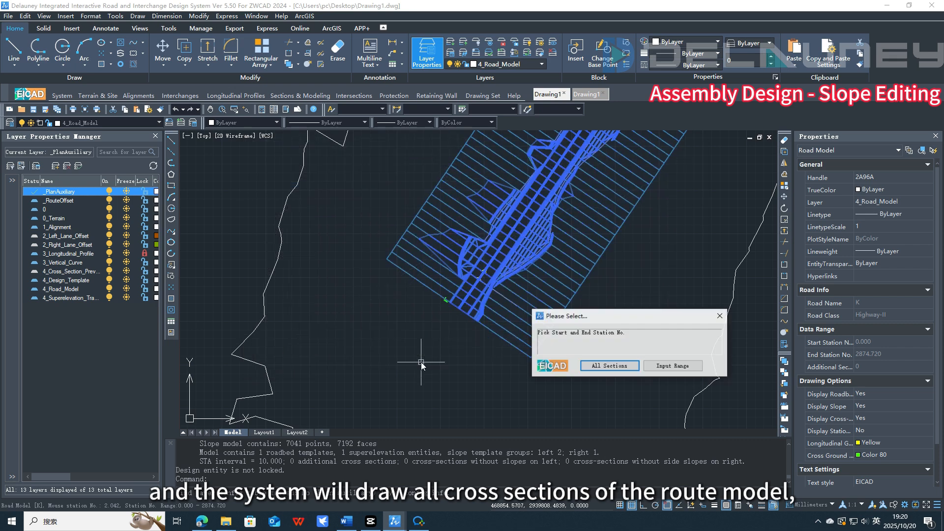
{"action": "left_click", "coordinate": [601, 366]}
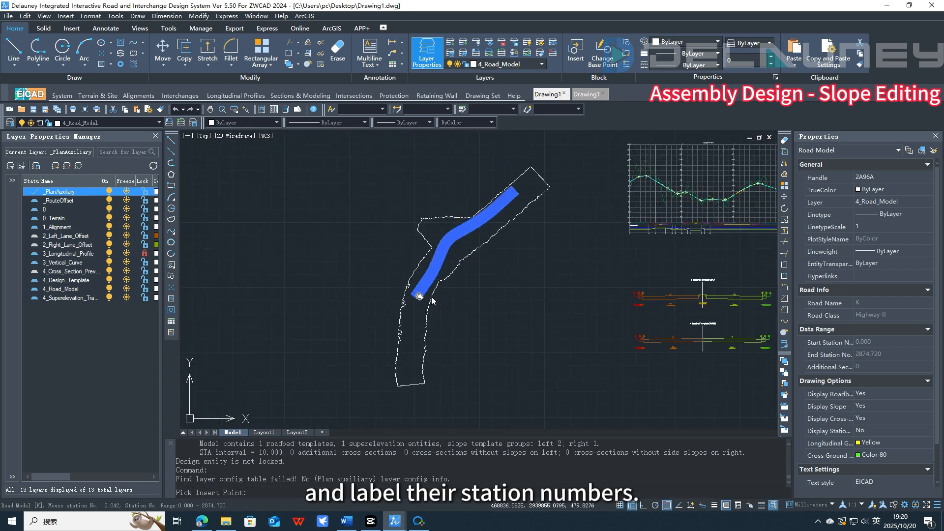
{"action": "left_click", "coordinate": [447, 298]}
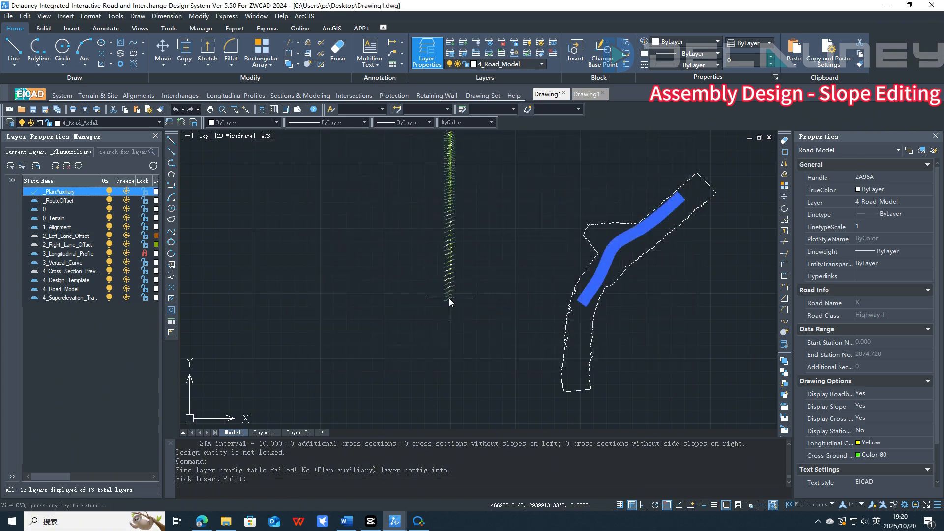
{"action": "middle_click_drag", "start_coordinate": [449, 268], "coordinate": [452, 369]}
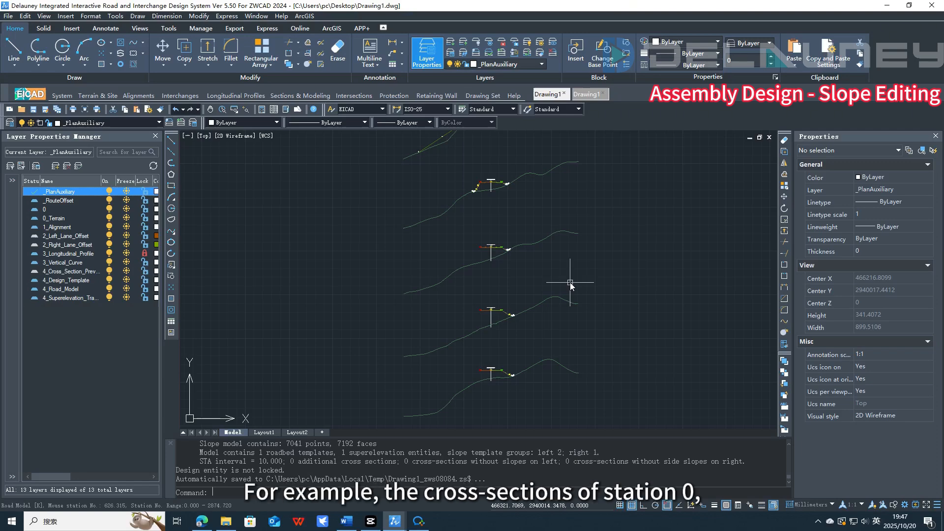
Step: Examine the left slopes in the drawn cross sections at stations K0+000, K0+010 and K0+020
{"action": "scroll", "coordinate": [506, 377], "scroll_direction": "up", "scroll_amount": 10}
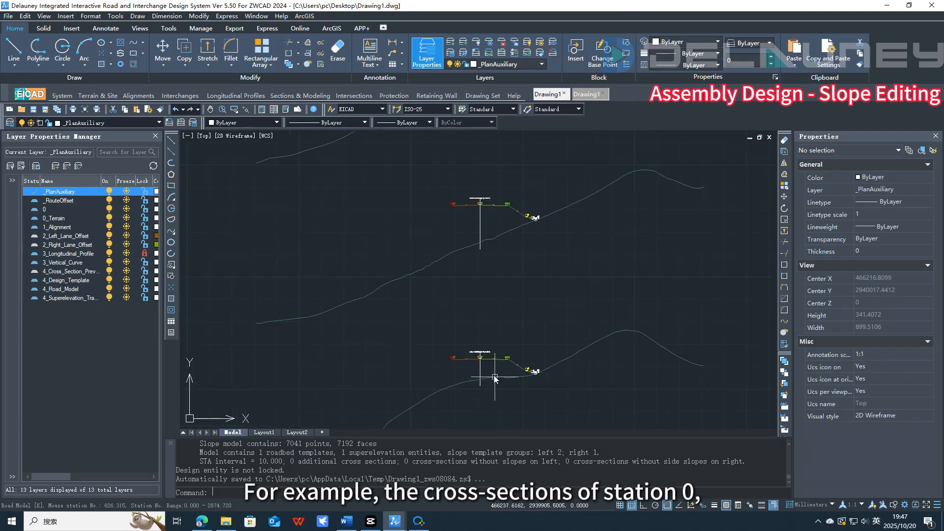
{"action": "scroll", "coordinate": [571, 333], "scroll_direction": "down", "scroll_amount": 2}
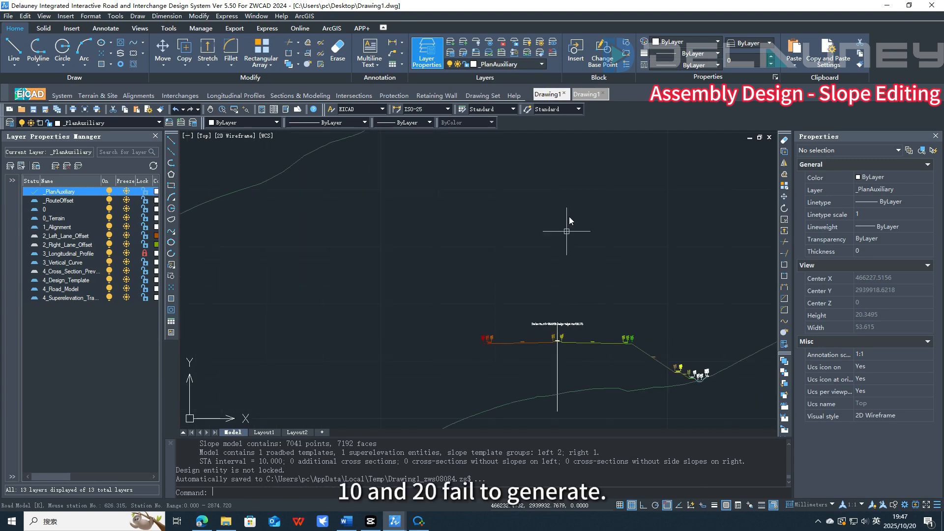
{"action": "middle_click_drag", "start_coordinate": [568, 221], "coordinate": [534, 414]}
{"action": "scroll", "coordinate": [456, 264], "scroll_direction": "up", "scroll_amount": 1}
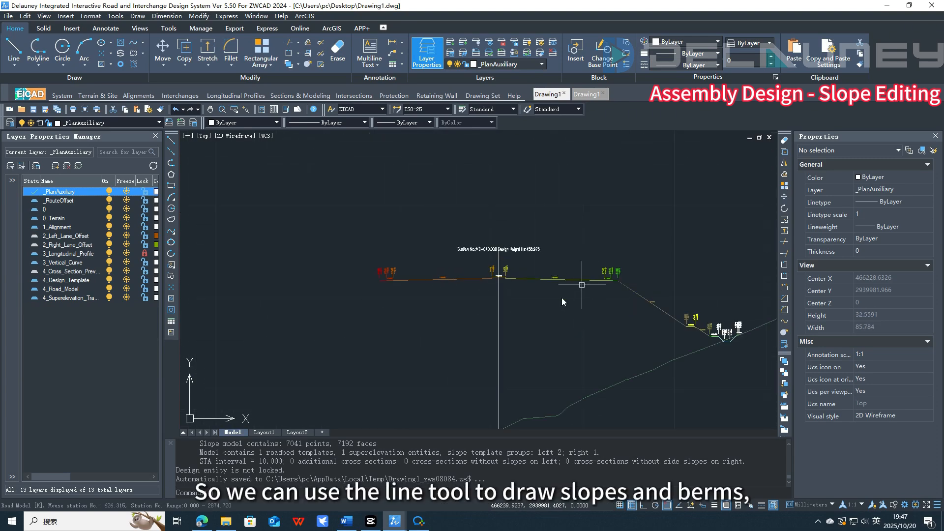
{"action": "scroll", "coordinate": [544, 296], "scroll_direction": "down", "scroll_amount": 4}
{"action": "middle_click_drag", "start_coordinate": [532, 184], "coordinate": [522, 295]}
{"action": "scroll", "coordinate": [521, 295], "scroll_direction": "up", "scroll_amount": 4}
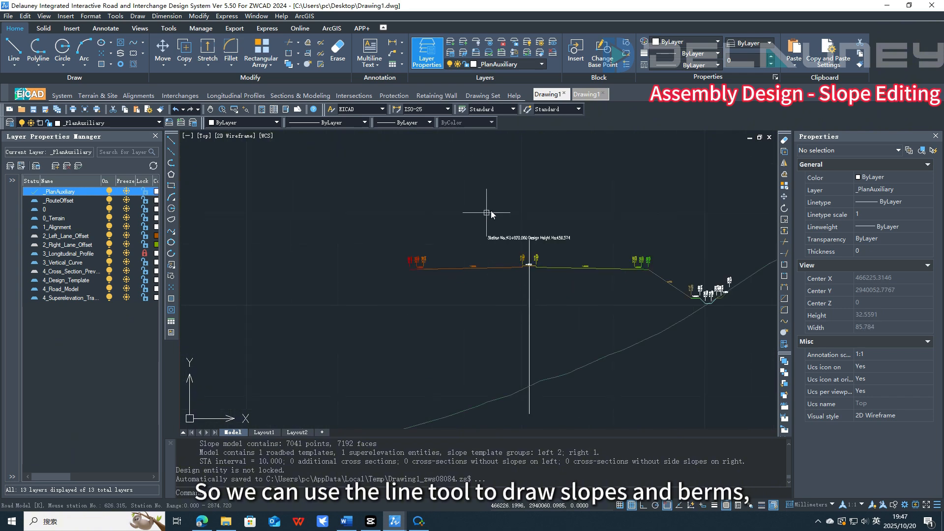
{"action": "scroll", "coordinate": [565, 261], "scroll_direction": "down", "scroll_amount": 3}
{"action": "middle_click_drag", "start_coordinate": [560, 133], "coordinate": [556, 264]}
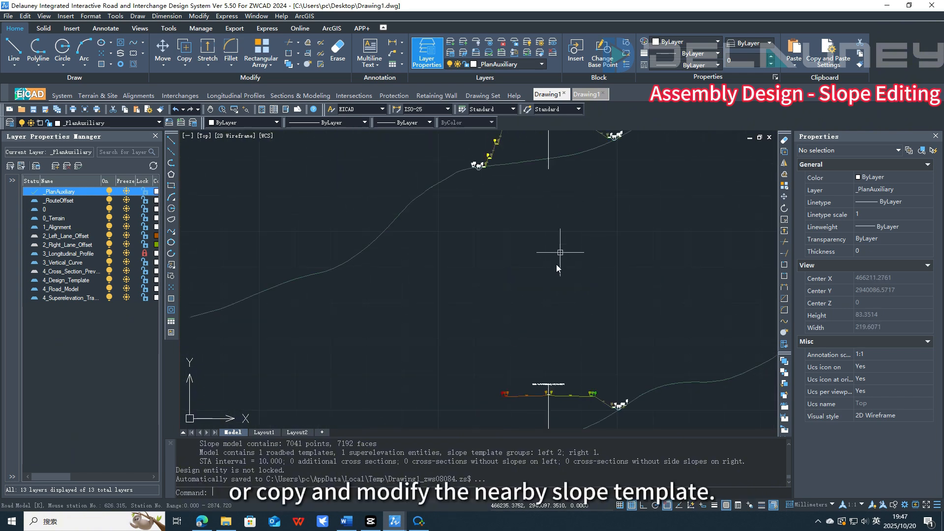
Step: Copy the five left slope and berm lines from the K0+030 section to the left roadbed edge of the K0+020 section
{"action": "scroll", "coordinate": [551, 295], "scroll_direction": "up", "scroll_amount": 3}
{"action": "scroll", "coordinate": [493, 210], "scroll_direction": "up", "scroll_amount": 3}
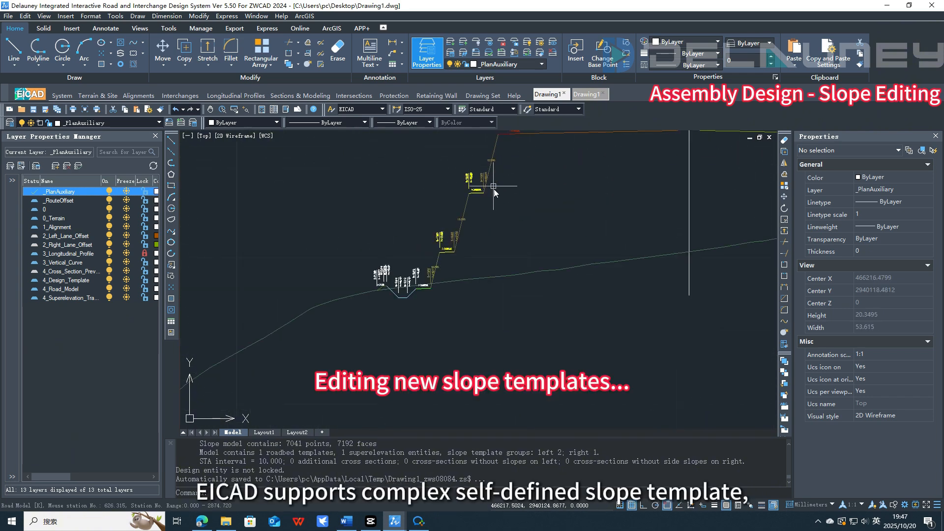
{"action": "left_click", "coordinate": [487, 246]}
{"action": "left_click", "coordinate": [415, 192]}
{"action": "key", "text": "Escape"}
{"action": "scroll", "coordinate": [442, 266], "scroll_direction": "up", "scroll_amount": 1}
{"action": "left_click", "coordinate": [435, 261]}
{"action": "left_click", "coordinate": [453, 243]}
{"action": "left_click", "coordinate": [470, 214]}
{"action": "middle_click_drag", "start_coordinate": [533, 153], "coordinate": [510, 251]}
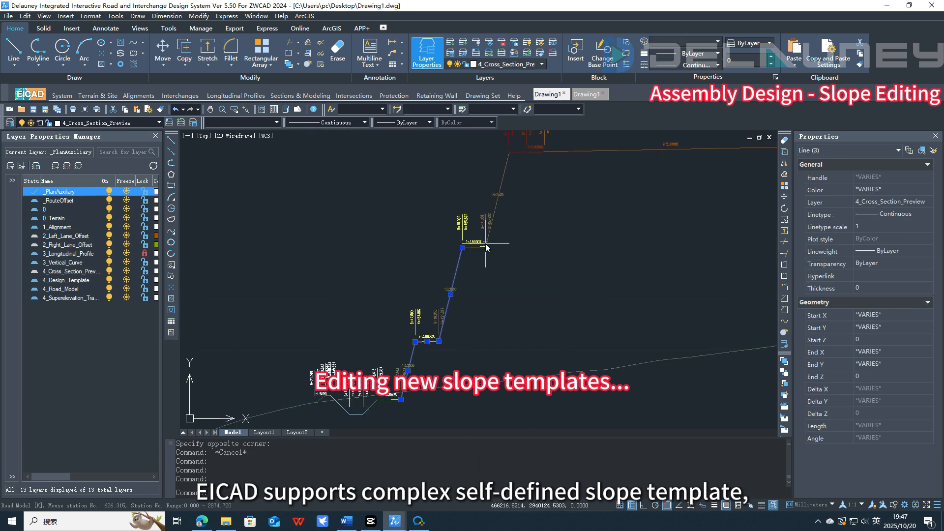
{"action": "left_click", "coordinate": [484, 245]}
{"action": "left_click", "coordinate": [492, 221]}
{"action": "type", "text": "co"}
{"action": "key", "text": "space"}
{"action": "left_click", "coordinate": [509, 153]}
{"action": "scroll", "coordinate": [512, 156], "scroll_direction": "down", "scroll_amount": 8}
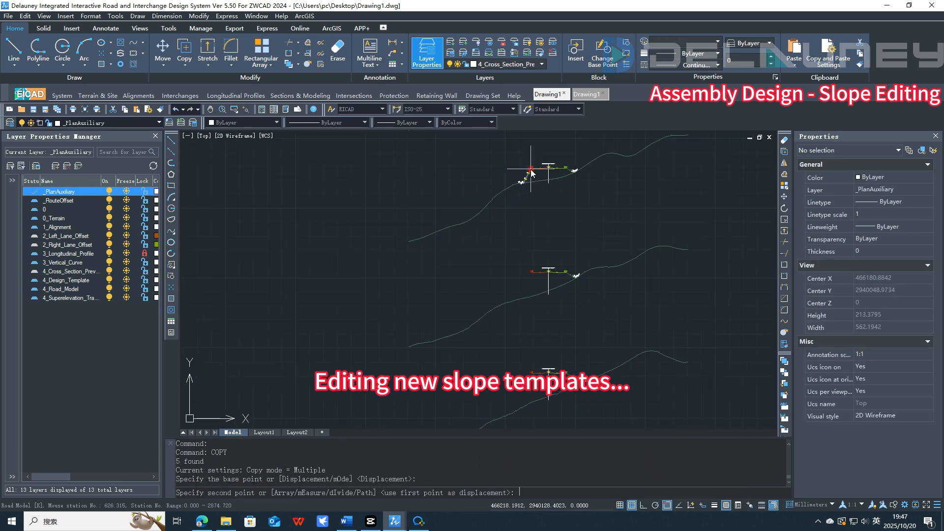
{"action": "scroll", "coordinate": [529, 287], "scroll_direction": "up", "scroll_amount": 7}
{"action": "left_click", "coordinate": [608, 161]}
{"action": "key", "text": "Escape"}
Step: Stretch the lowest left slope line of the K0+020 section down to the ground line
{"action": "left_click", "coordinate": [545, 298]}
{"action": "middle_click_drag", "start_coordinate": [531, 330], "coordinate": [531, 304]}
{"action": "left_click", "coordinate": [543, 288]}
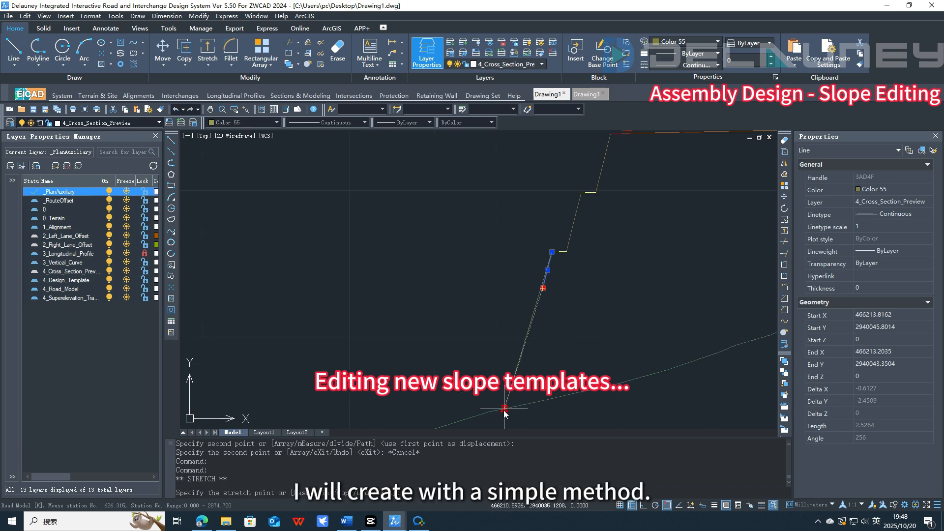
{"action": "left_click", "coordinate": [506, 409]}
{"action": "key", "text": "Escape"}
Step: Copy the five left slope and berm lines from the K0+020 section to the left roadbed edge of the K0+010 section
{"action": "scroll", "coordinate": [494, 317], "scroll_direction": "down", "scroll_amount": 5}
{"action": "left_click", "coordinate": [538, 320]}
{"action": "left_click", "coordinate": [485, 262]}
{"action": "type", "text": "co"}
{"action": "key", "text": "space"}
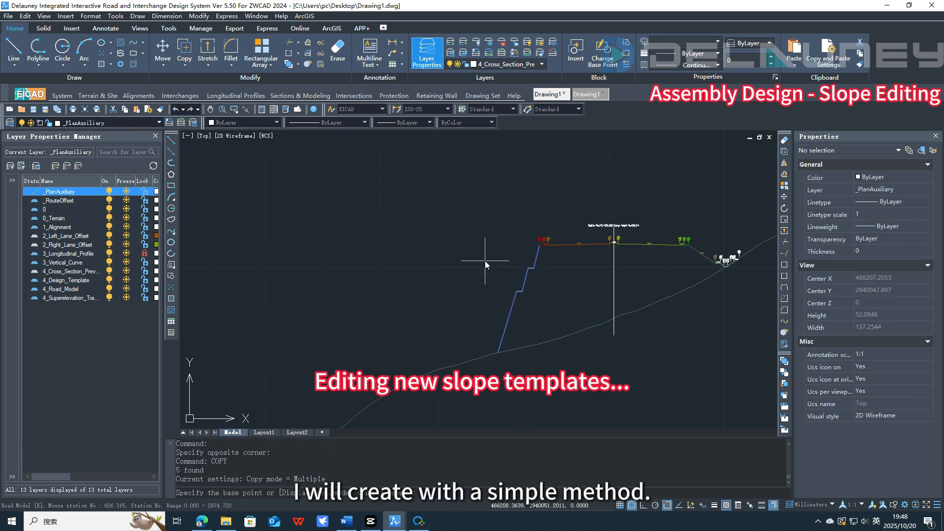
{"action": "left_click", "coordinate": [540, 245]}
{"action": "scroll", "coordinate": [522, 237], "scroll_direction": "down", "scroll_amount": 6}
{"action": "scroll", "coordinate": [521, 369], "scroll_direction": "up", "scroll_amount": 8}
{"action": "left_click", "coordinate": [525, 222]}
{"action": "scroll", "coordinate": [462, 241], "scroll_direction": "down", "scroll_amount": 4}
{"action": "key", "text": "Escape"}
Step: In the K0+010 section, replace the lowest berm and slope with two copies of the berm and slope above, forming three berms
{"action": "scroll", "coordinate": [463, 271], "scroll_direction": "up", "scroll_amount": 5}
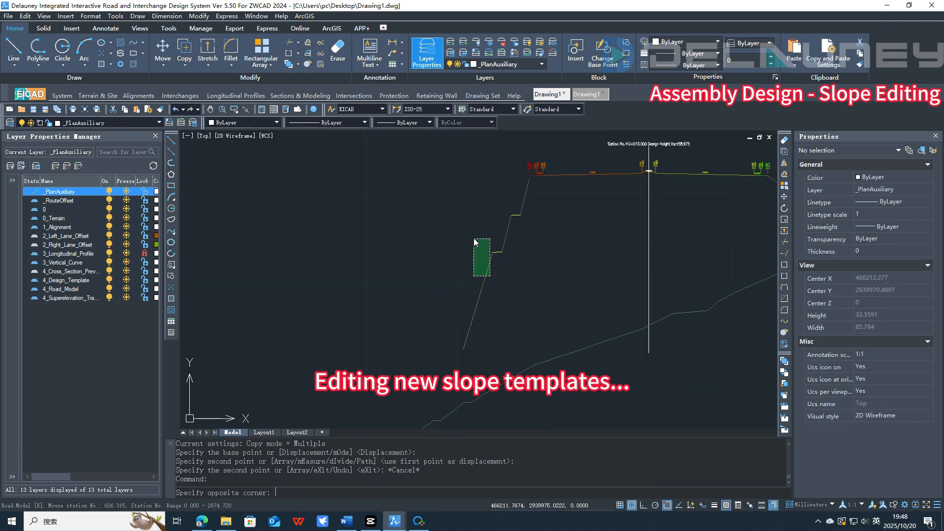
{"action": "left_click", "coordinate": [493, 265]}
{"action": "left_click", "coordinate": [485, 247]}
{"action": "key", "text": "Delete"}
{"action": "left_click", "coordinate": [514, 237]}
{"action": "left_click", "coordinate": [498, 206]}
{"action": "type", "text": "co"}
{"action": "key", "text": "space"}
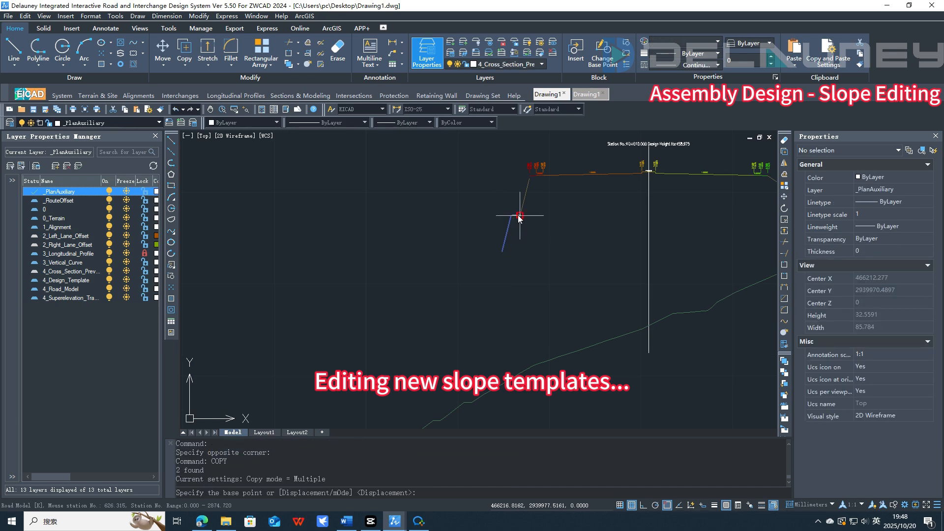
{"action": "left_click", "coordinate": [520, 215]}
{"action": "left_click", "coordinate": [502, 252]}
{"action": "left_click", "coordinate": [484, 288]}
{"action": "key", "text": "Escape"}
Step: Stretch the lowest left slope line of the K0+010 section down to the ground line
{"action": "left_click", "coordinate": [469, 309]}
{"action": "left_click", "coordinate": [465, 326]}
{"action": "left_click", "coordinate": [441, 423]}
{"action": "key", "text": "Escape"}
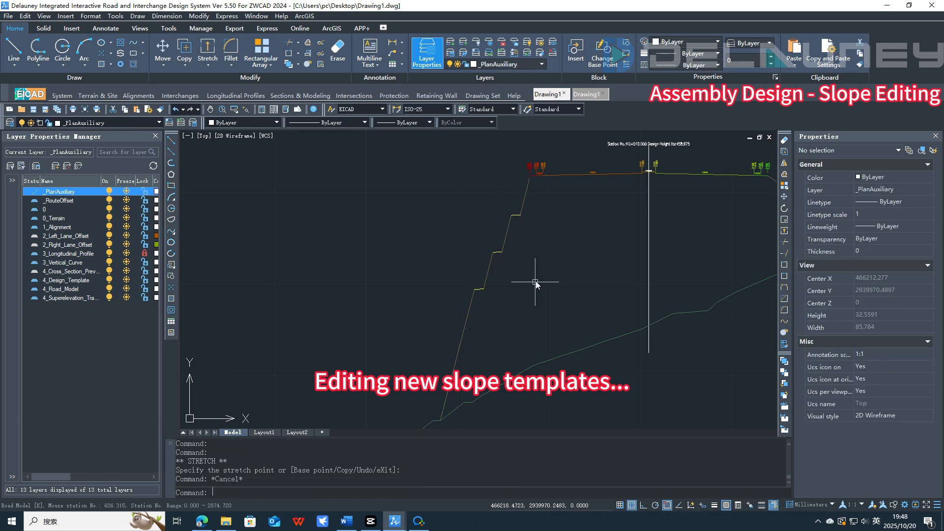
{"action": "scroll", "coordinate": [536, 273], "scroll_direction": "down", "scroll_amount": 2}
{"action": "left_click", "coordinate": [539, 369]}
{"action": "left_click", "coordinate": [449, 229]}
{"action": "key", "text": "space"}
{"action": "scroll", "coordinate": [530, 214], "scroll_direction": "up", "scroll_amount": 6}
{"action": "key", "text": "Escape"}
Step: Stretch the upper end of the K0+010 section's top left slope line to the left roadbed edge
{"action": "left_click", "coordinate": [549, 223]}
{"action": "left_click", "coordinate": [532, 216]}
{"action": "left_click", "coordinate": [543, 201]}
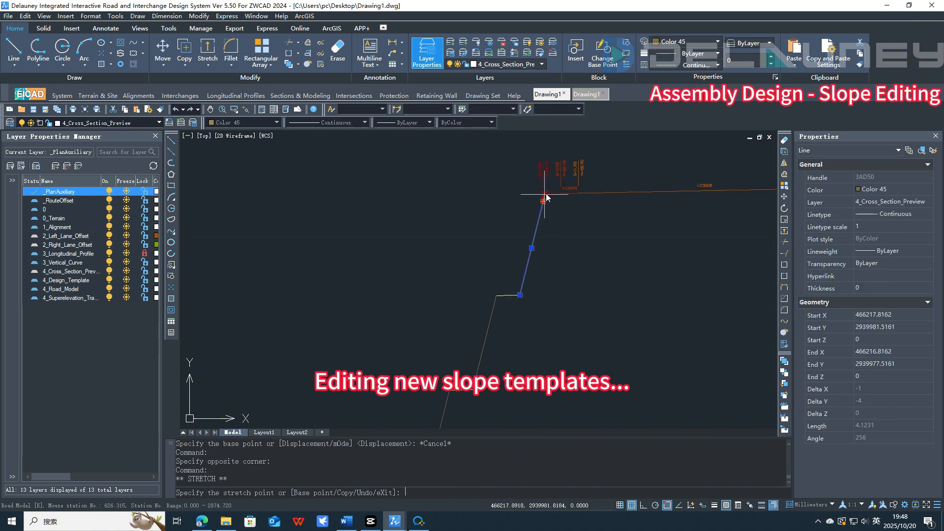
{"action": "left_click", "coordinate": [544, 194]}
{"action": "key", "text": "Escape"}
Step: Copy the seven left slope and berm lines from the K0+010 section to the left roadbed edge of the K0+000 section
{"action": "scroll", "coordinate": [542, 194], "scroll_direction": "up", "scroll_amount": 2}
{"action": "left_click", "coordinate": [557, 216]}
{"action": "left_click", "coordinate": [536, 209]}
{"action": "scroll", "coordinate": [552, 215], "scroll_direction": "down", "scroll_amount": 2}
{"action": "left_click", "coordinate": [549, 300]}
{"action": "left_click", "coordinate": [489, 223]}
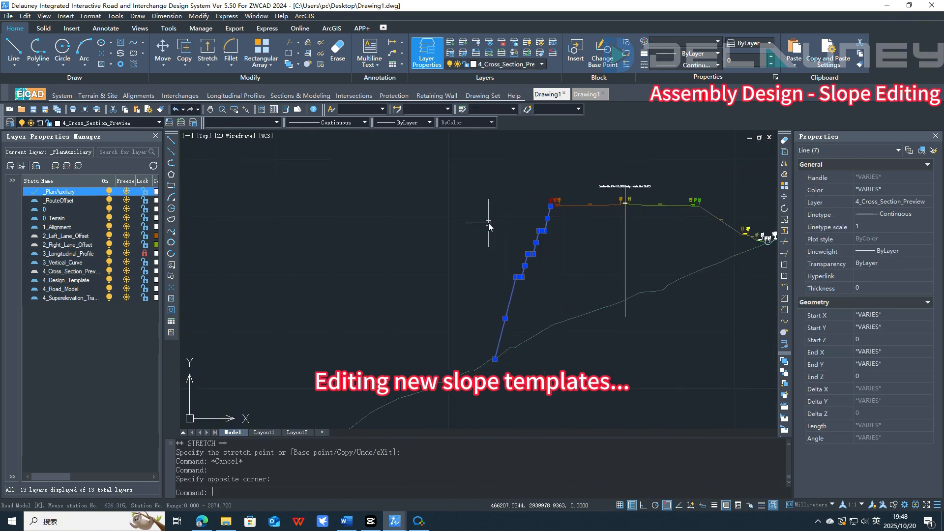
{"action": "type", "text": "co"}
{"action": "key", "text": "space"}
{"action": "left_click", "coordinate": [551, 206]}
{"action": "scroll", "coordinate": [550, 206], "scroll_direction": "down", "scroll_amount": 6}
{"action": "scroll", "coordinate": [529, 300], "scroll_direction": "up", "scroll_amount": 7}
{"action": "left_click", "coordinate": [541, 263]}
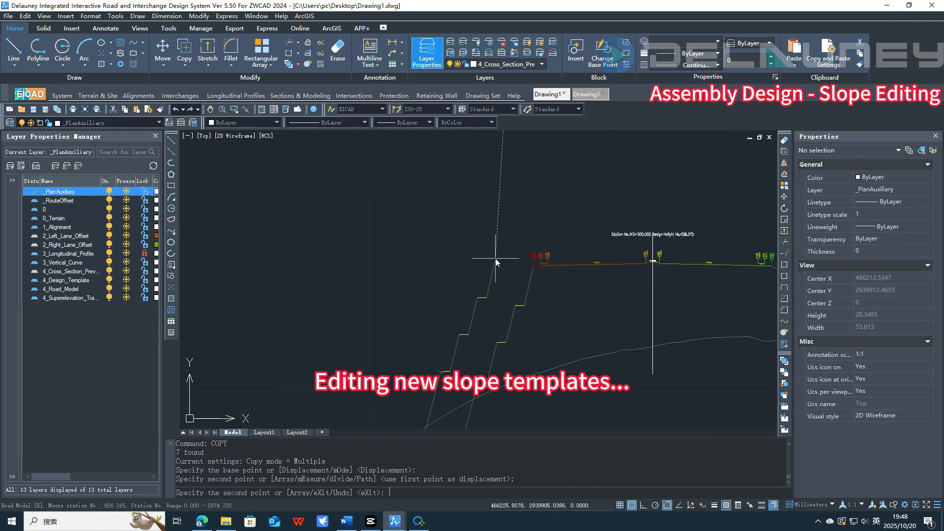
{"action": "key", "text": "Escape"}
Step: Delete the lowest berm and slope lines on the left side of the K0+000 section
{"action": "scroll", "coordinate": [522, 394], "scroll_direction": "up", "scroll_amount": 3}
{"action": "left_click", "coordinate": [489, 366]}
{"action": "left_click", "coordinate": [438, 347]}
{"action": "key", "text": "Escape"}
{"action": "left_click", "coordinate": [479, 365]}
{"action": "left_click", "coordinate": [460, 347]}
{"action": "key", "text": "Delete"}
Step: Stretch the lowest remaining left slope line of the K0+000 section down to the ground line
{"action": "left_click_drag", "start_coordinate": [494, 337], "coordinate": [482, 361]}
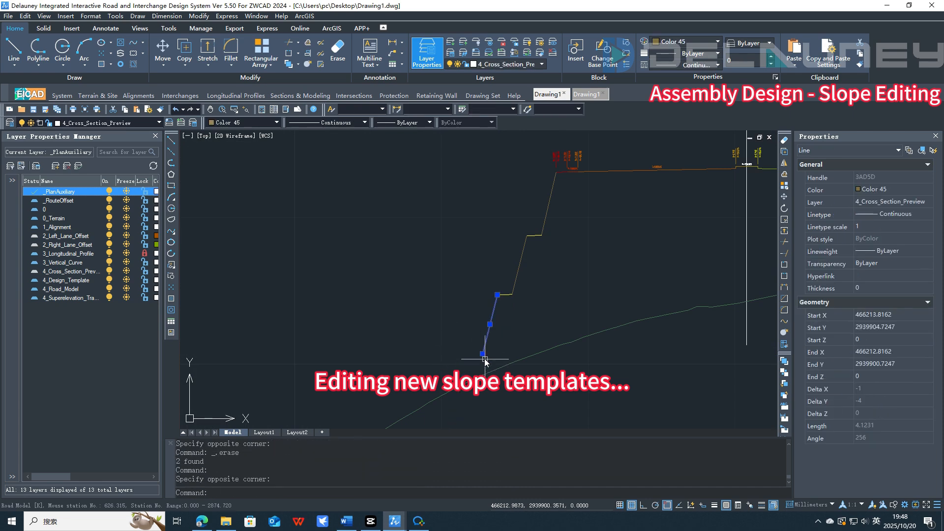
{"action": "left_click", "coordinate": [483, 353]}
{"action": "left_click", "coordinate": [476, 377]}
{"action": "scroll", "coordinate": [513, 333], "scroll_direction": "down", "scroll_amount": 1}
{"action": "key", "text": "Escape"}
Step: Review the edited left slopes in the cross sections from K0+000 to K0+020
{"action": "scroll", "coordinate": [511, 343], "scroll_direction": "down", "scroll_amount": 3}
{"action": "scroll", "coordinate": [517, 345], "scroll_direction": "up", "scroll_amount": 3}
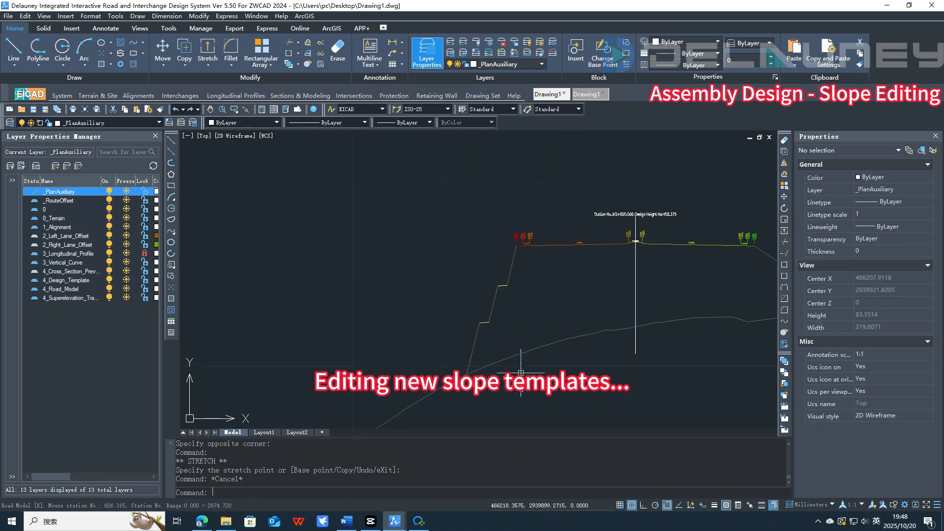
{"action": "scroll", "coordinate": [448, 282], "scroll_direction": "down", "scroll_amount": 4}
{"action": "middle_click_drag", "start_coordinate": [489, 209], "coordinate": [510, 360]}
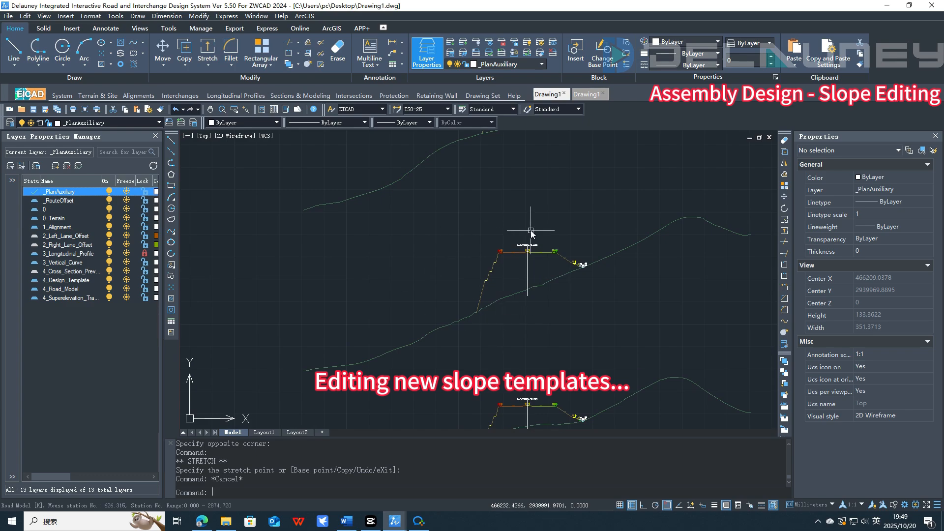
{"action": "middle_click_drag", "start_coordinate": [535, 219], "coordinate": [537, 337]}
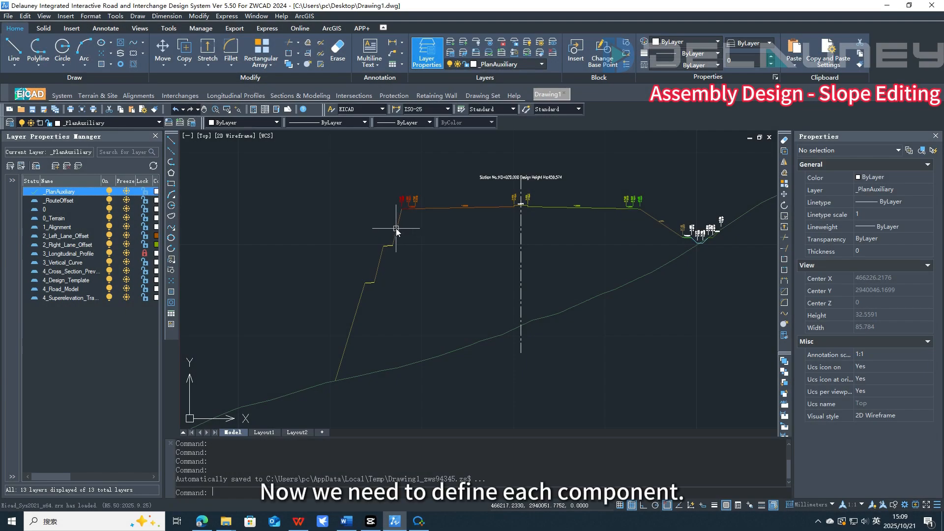
{"action": "left_click", "coordinate": [396, 231]}
{"action": "key", "text": "Escape"}
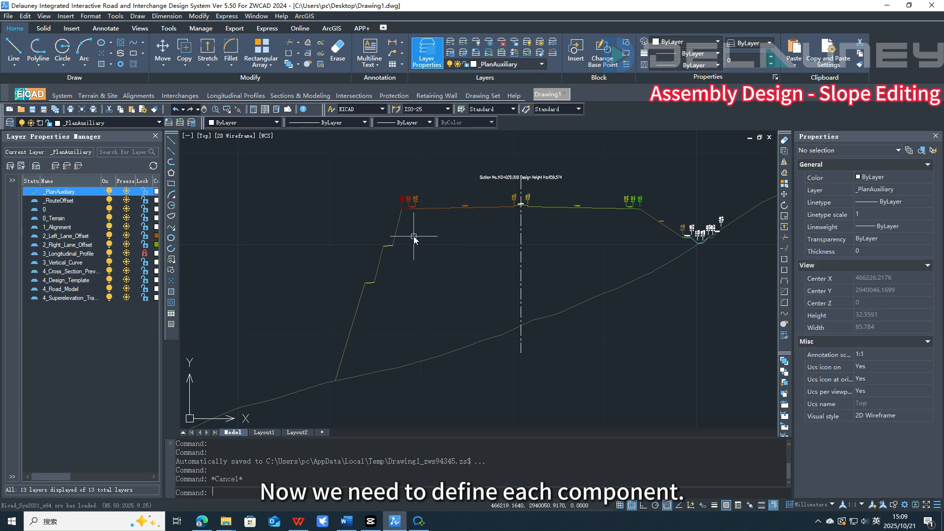
Step: Define the uppermost left slope line of the K0+020 section as type Fill Slope, named Fill Slope
{"action": "left_click", "coordinate": [296, 96]}
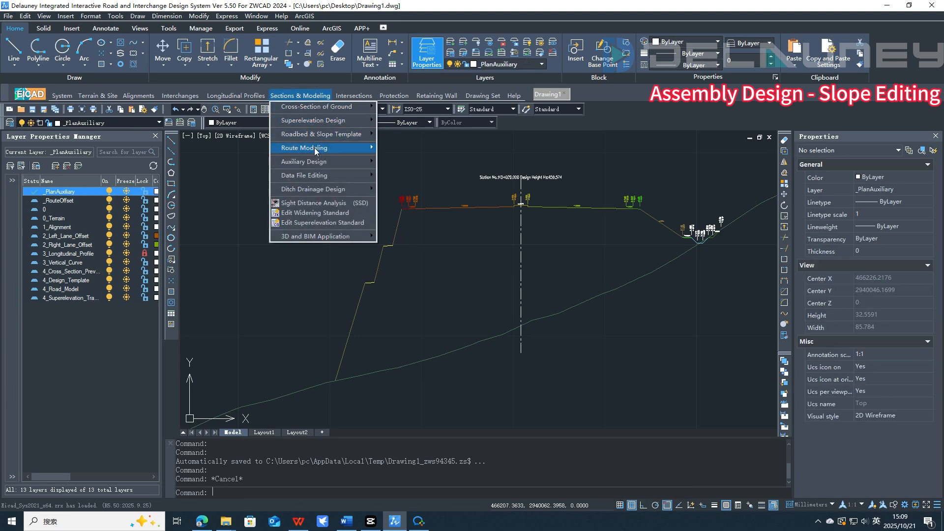
{"action": "mouse_move", "coordinate": [314, 147]}
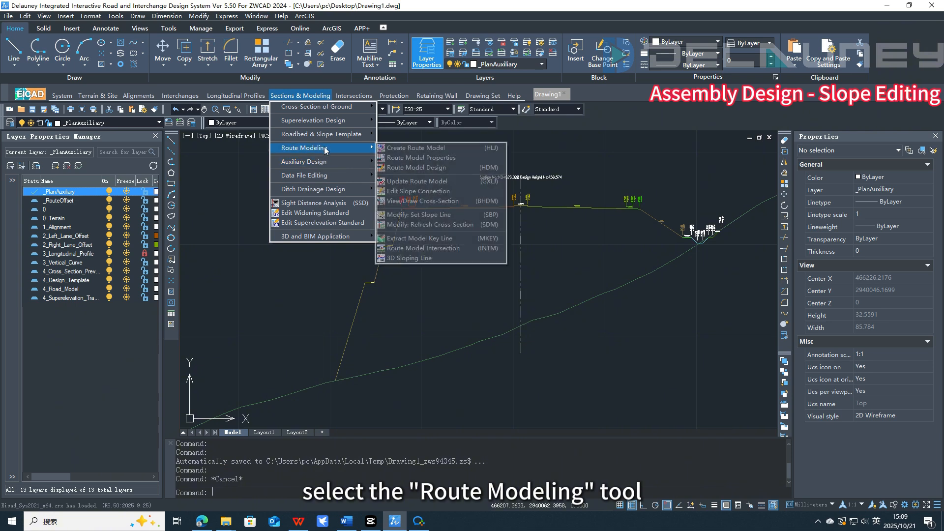
{"action": "left_click", "coordinate": [441, 218]}
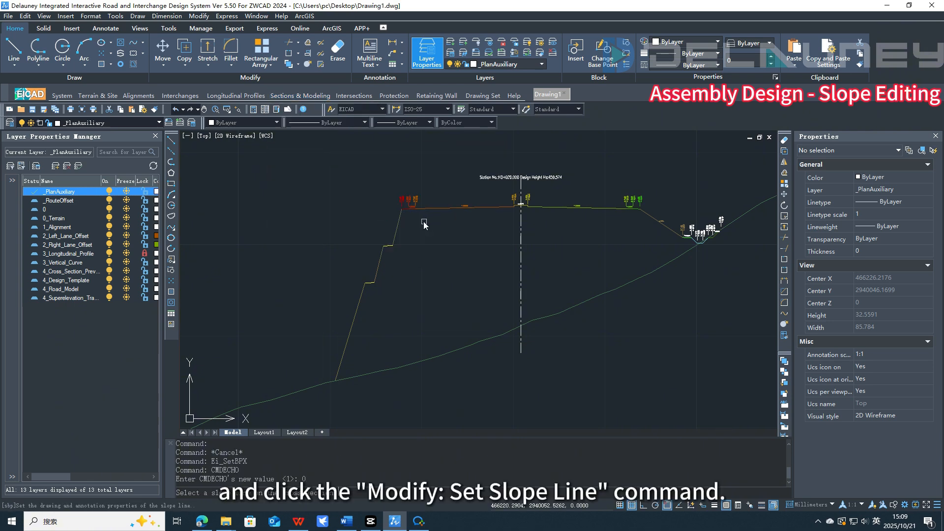
{"action": "left_click", "coordinate": [397, 226]}
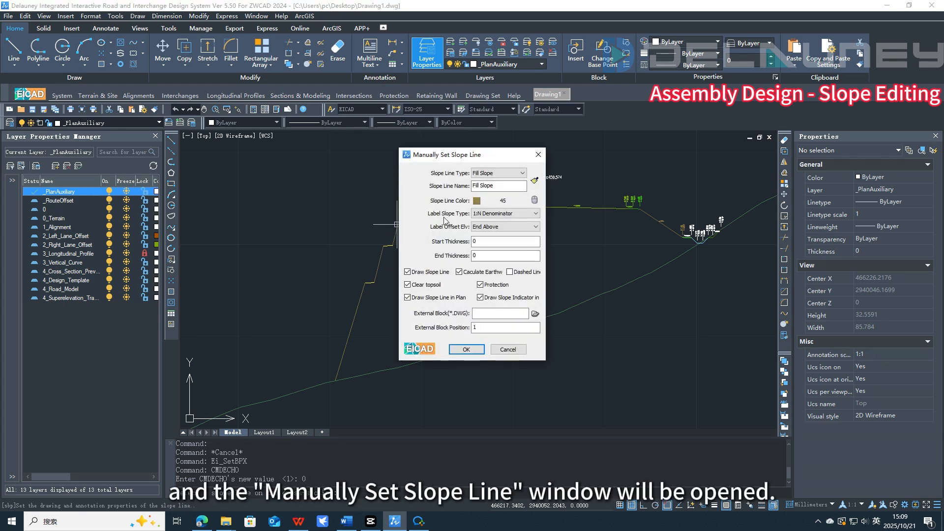
{"action": "left_click", "coordinate": [523, 173]}
{"action": "left_click", "coordinate": [496, 189]}
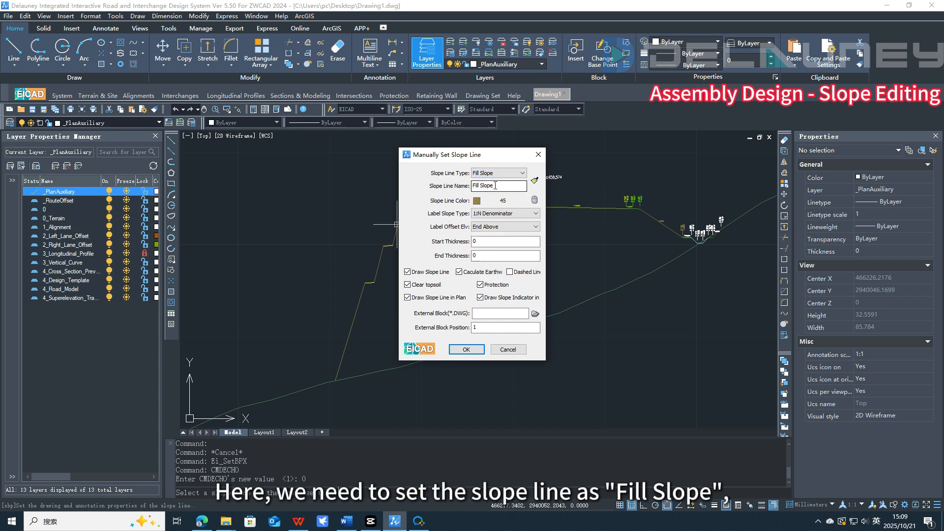
{"action": "left_click", "coordinate": [499, 186]}
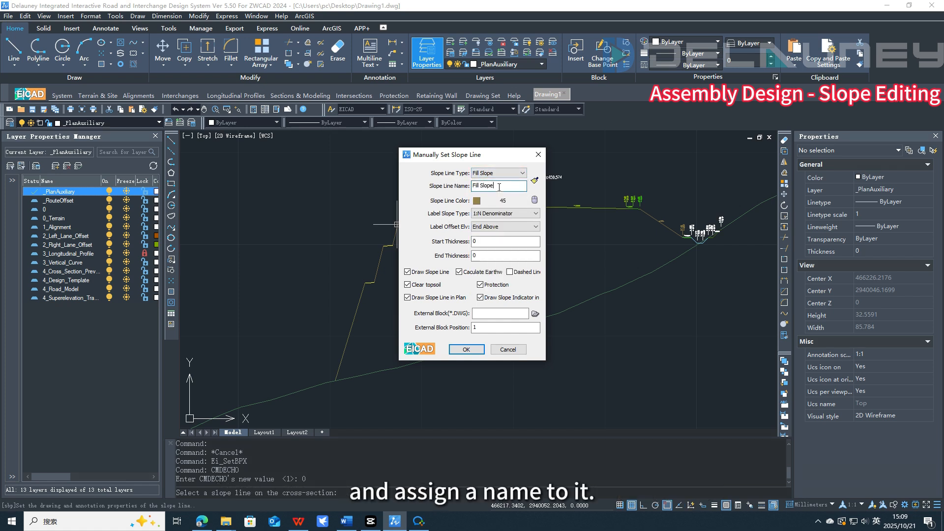
Step: Set the color of the uppermost left slope line to index 126
{"action": "left_click", "coordinate": [477, 201]}
{"action": "left_click", "coordinate": [468, 208]}
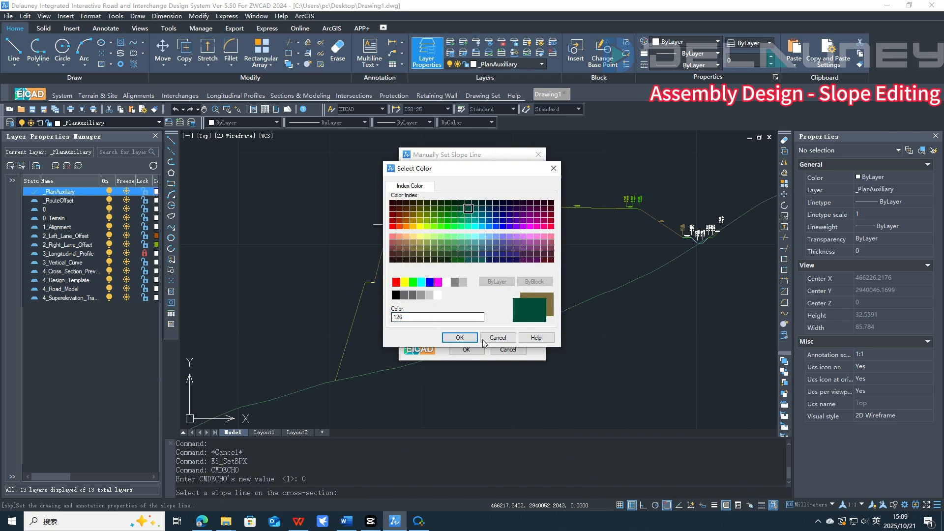
{"action": "left_click", "coordinate": [459, 338]}
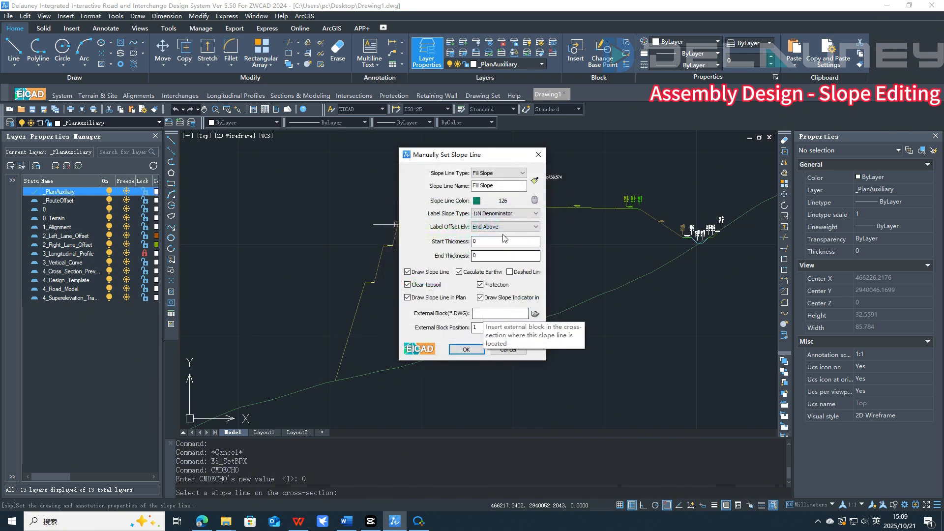
Step: Match the uppermost left slope line's color to the right-side slope line and apply its slope line settings
{"action": "left_click", "coordinate": [535, 200]}
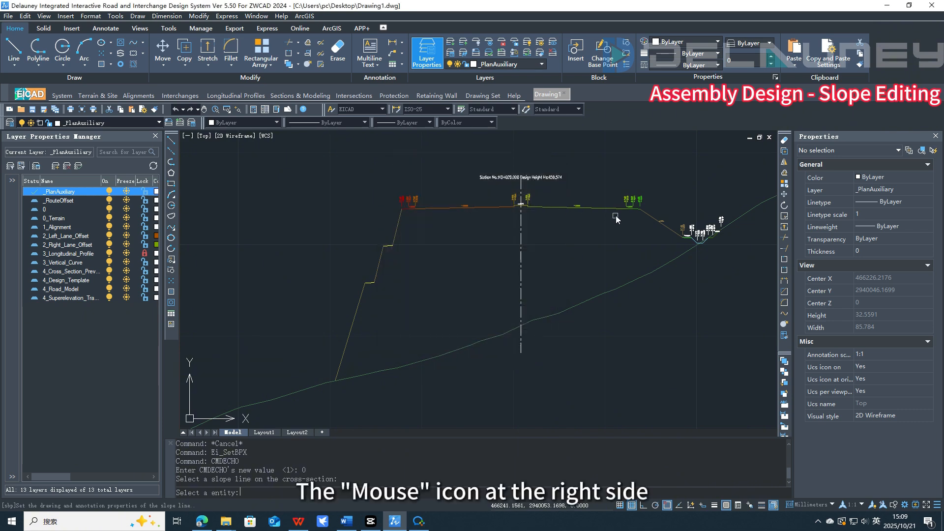
{"action": "left_click", "coordinate": [651, 215]}
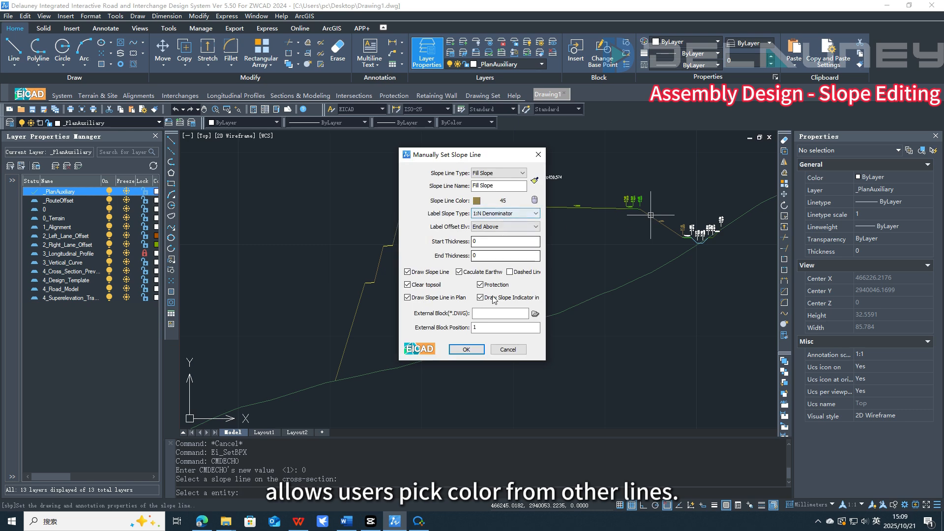
{"action": "left_click", "coordinate": [466, 350]}
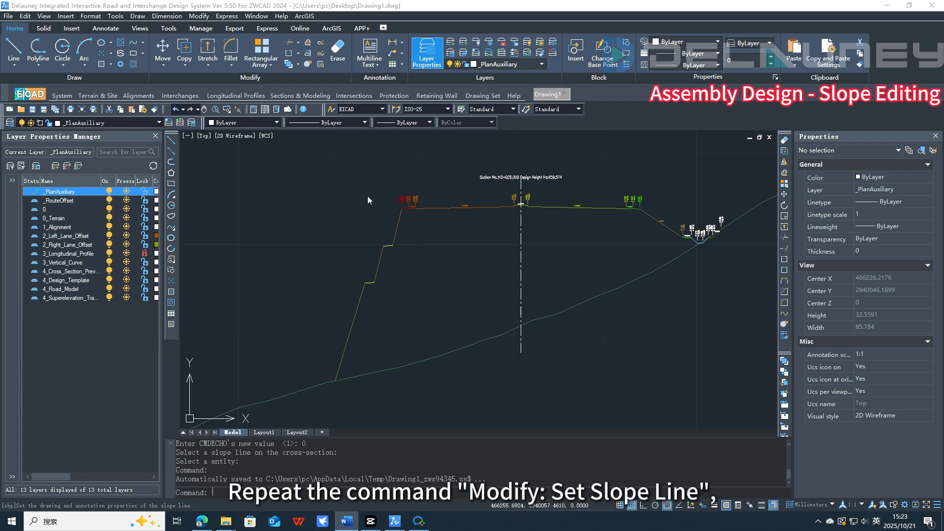
Step: Define the upper left bench line of the K0+020 section as type Berm, named Berm
{"action": "left_click", "coordinate": [300, 96]}
{"action": "mouse_move", "coordinate": [316, 147]}
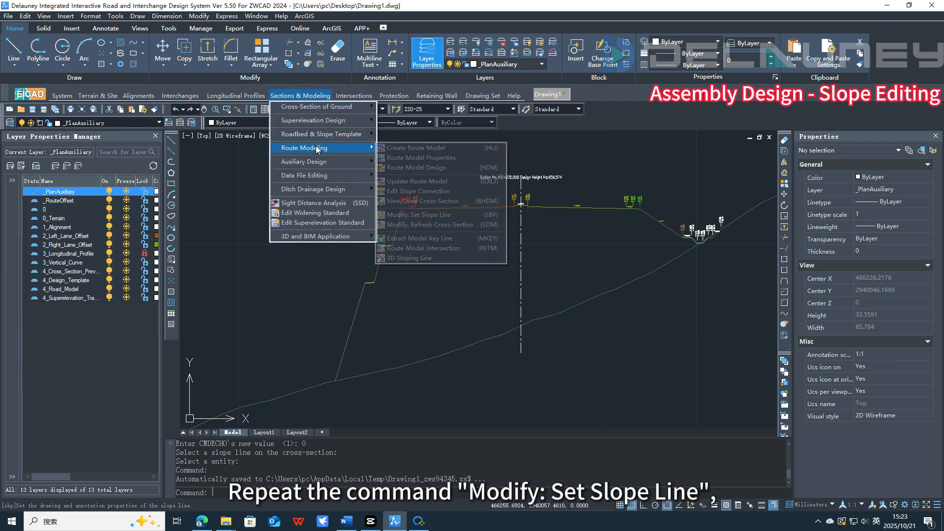
{"action": "left_click", "coordinate": [434, 216]}
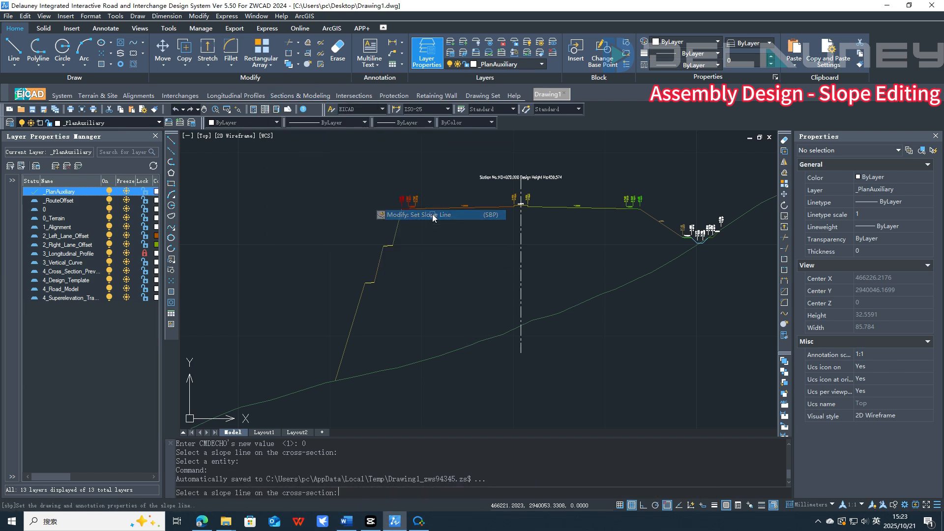
{"action": "left_click", "coordinate": [388, 247]}
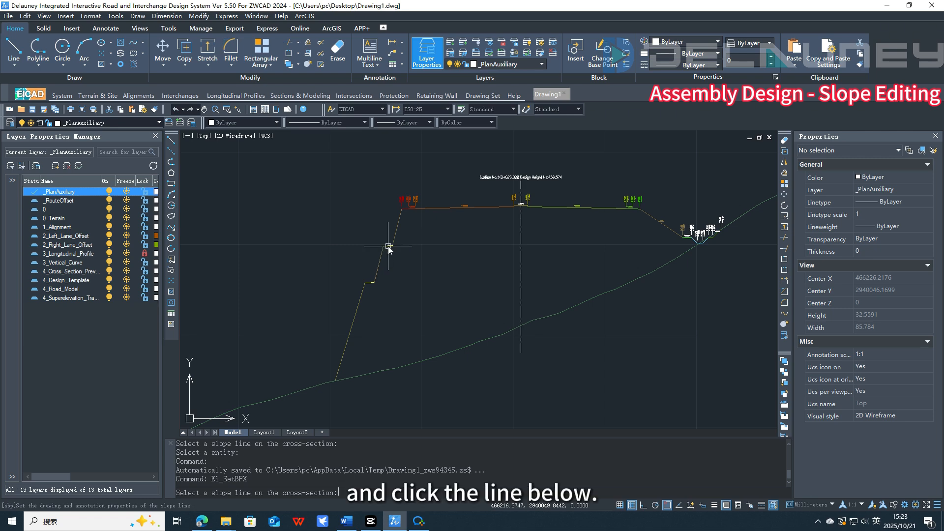
{"action": "left_click", "coordinate": [500, 175]}
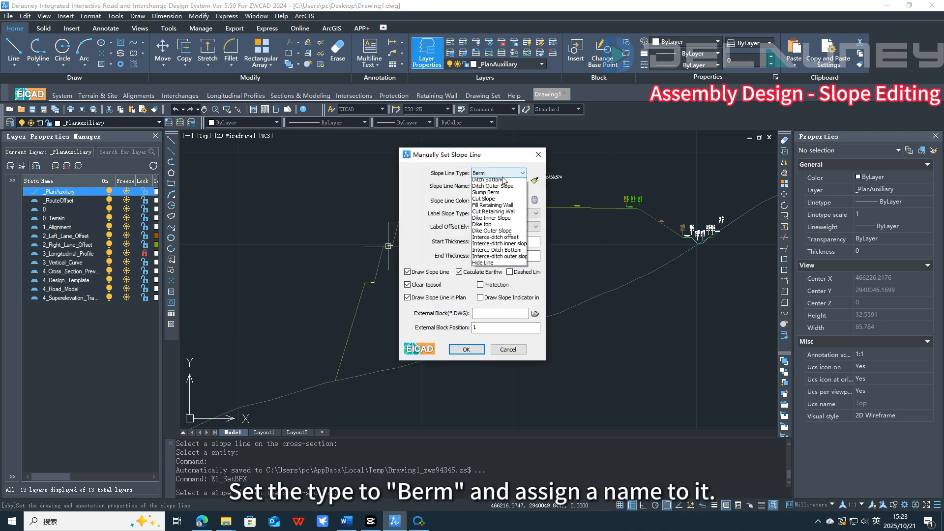
{"action": "left_click", "coordinate": [495, 196]}
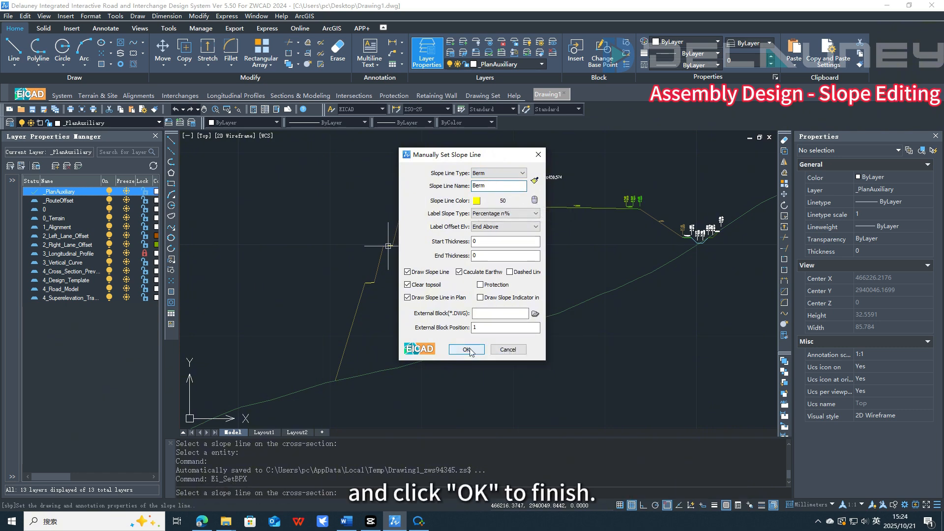
{"action": "key", "text": "Return"}
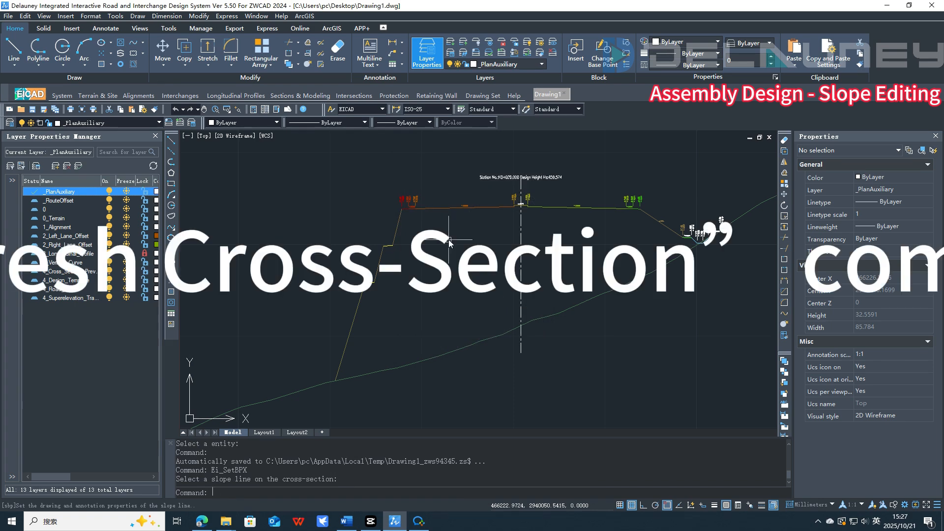
Step: Define the remaining left lines of the K0+020 section, setting the two lower slopes as Fill Slope and the lower bench as Berm
{"action": "left_click", "coordinate": [300, 96]}
{"action": "mouse_move", "coordinate": [328, 148]}
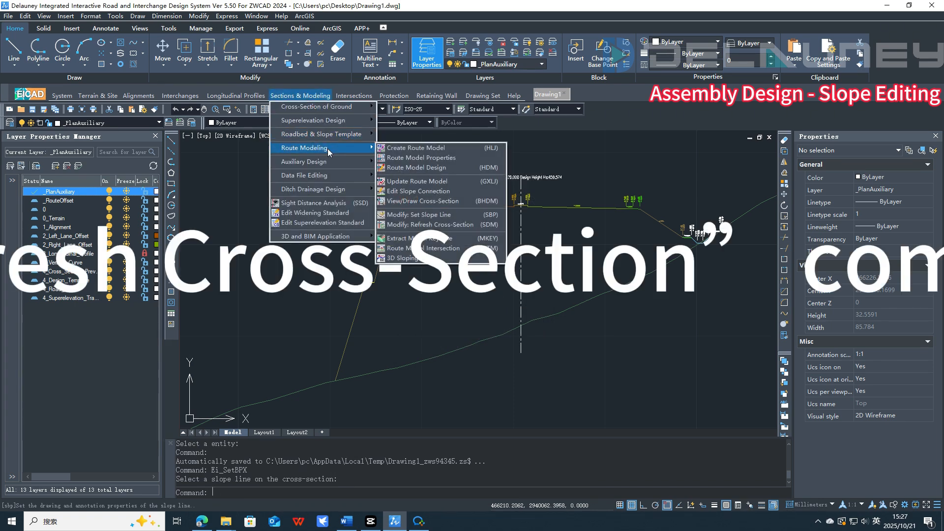
{"action": "left_click", "coordinate": [429, 215]}
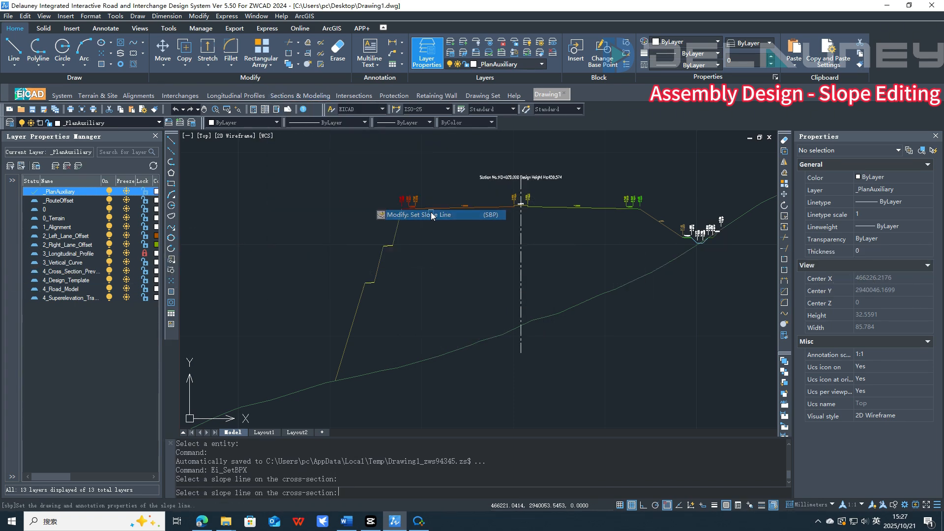
{"action": "left_click", "coordinate": [380, 265]}
{"action": "left_click", "coordinate": [466, 349]}
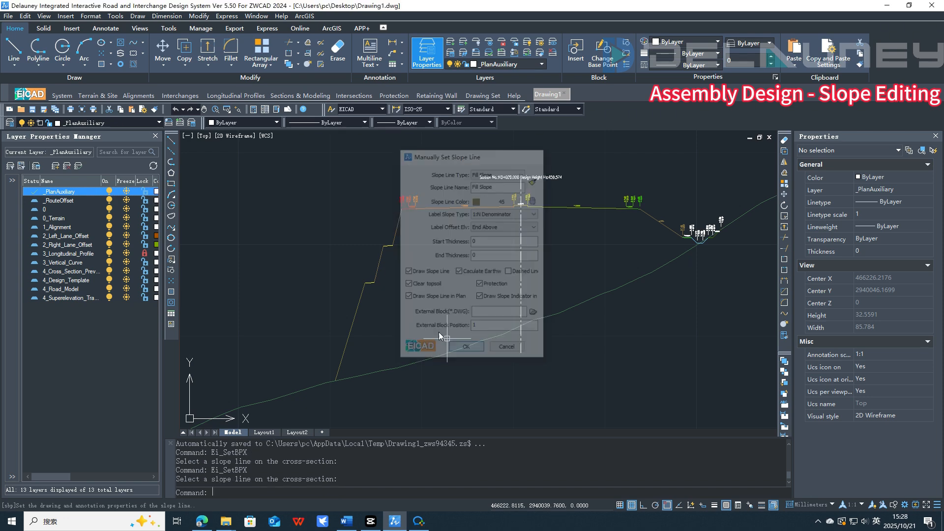
{"action": "left_click", "coordinate": [370, 285]}
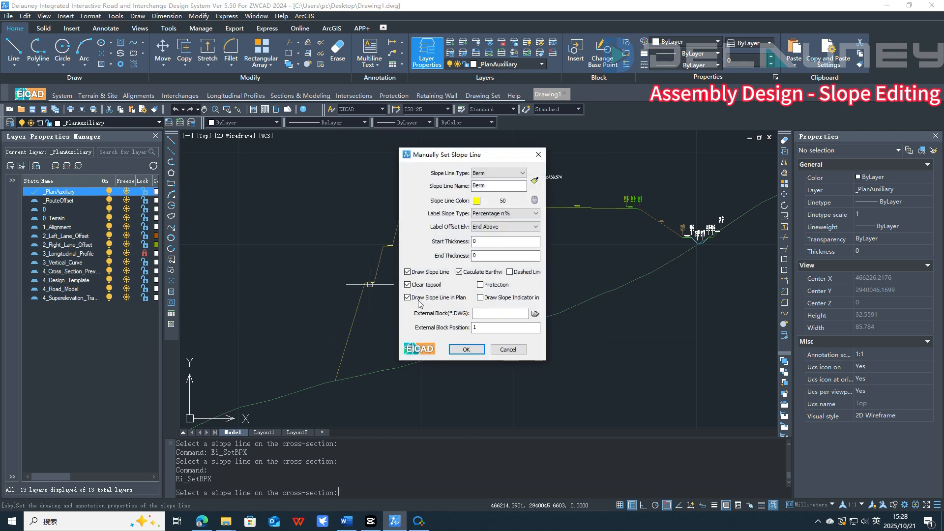
{"action": "left_click", "coordinate": [457, 350]}
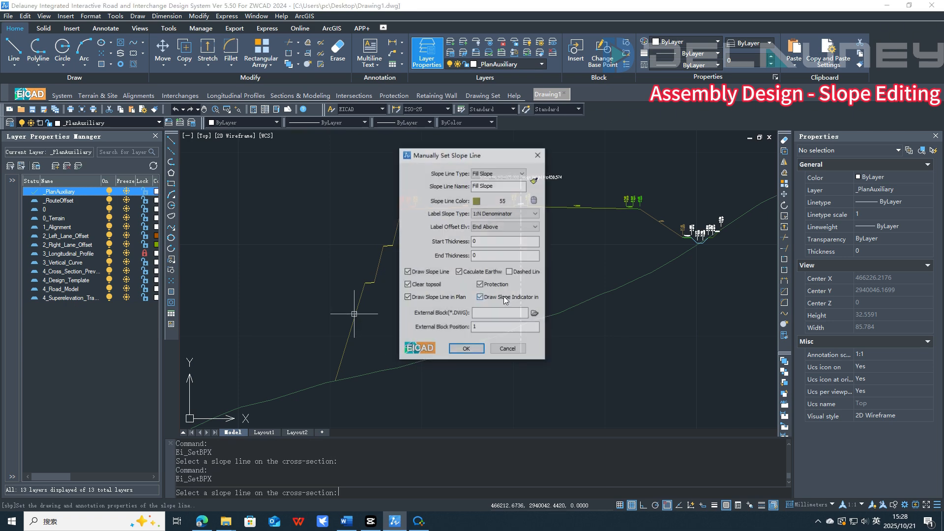
{"action": "left_click", "coordinate": [474, 350]}
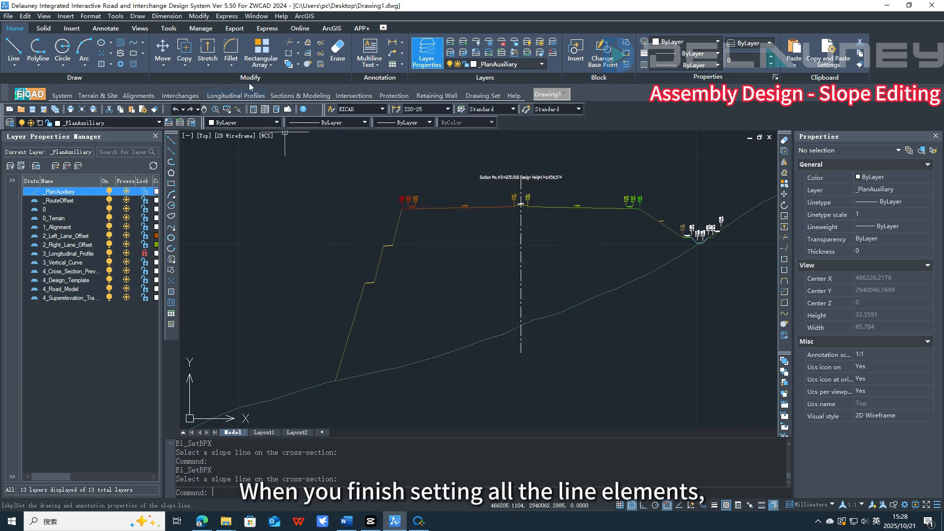
Step: Refresh the K0+020 cross section from its axis and left slope line to add the slope template to the road model
{"action": "left_click", "coordinate": [300, 95]}
{"action": "mouse_move", "coordinate": [325, 149]}
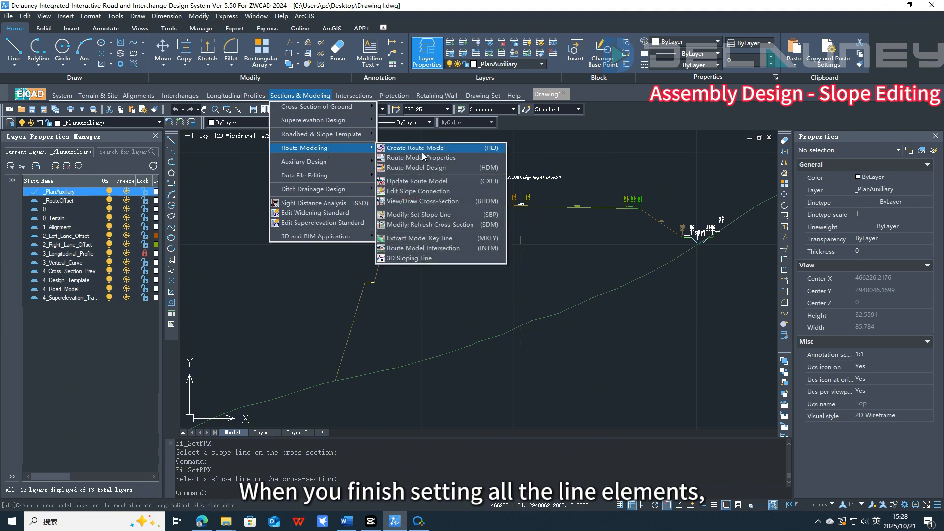
{"action": "left_click", "coordinate": [431, 226]}
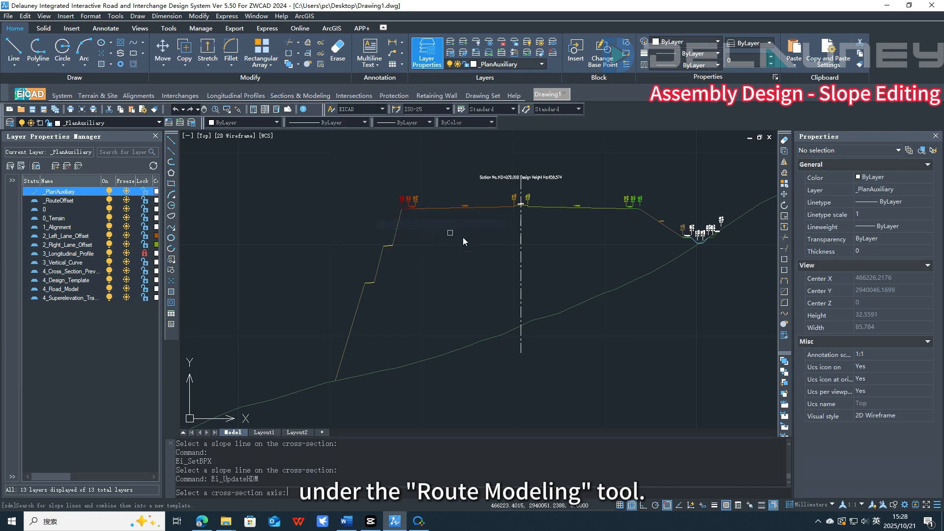
{"action": "left_click", "coordinate": [522, 251]}
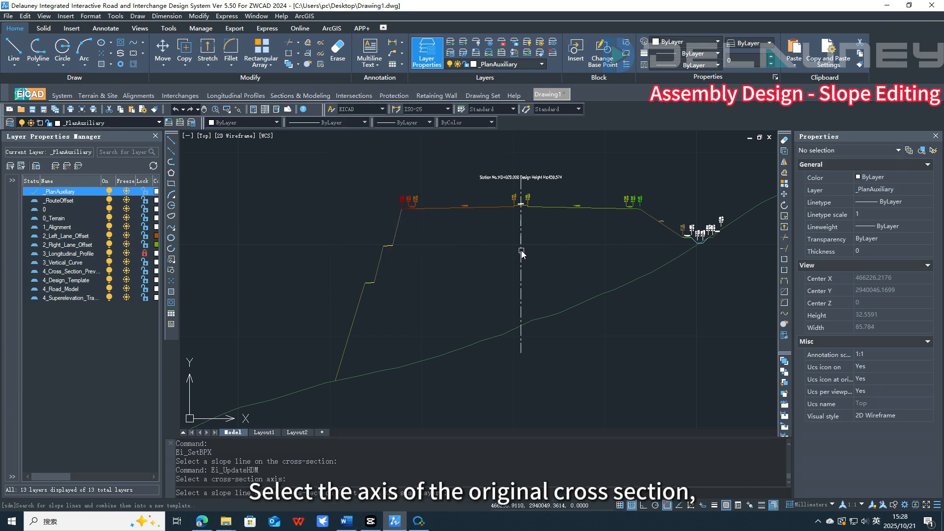
{"action": "left_click", "coordinate": [398, 231]}
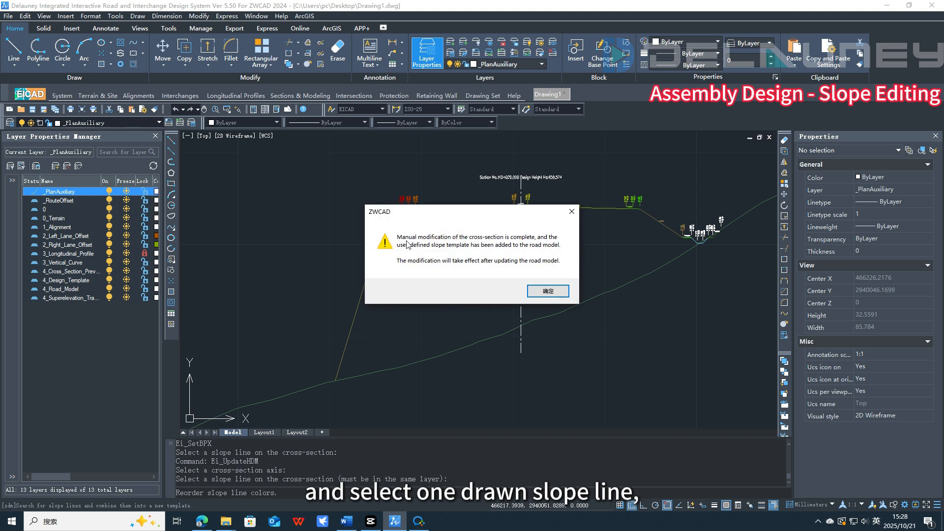
{"action": "left_click", "coordinate": [548, 291]}
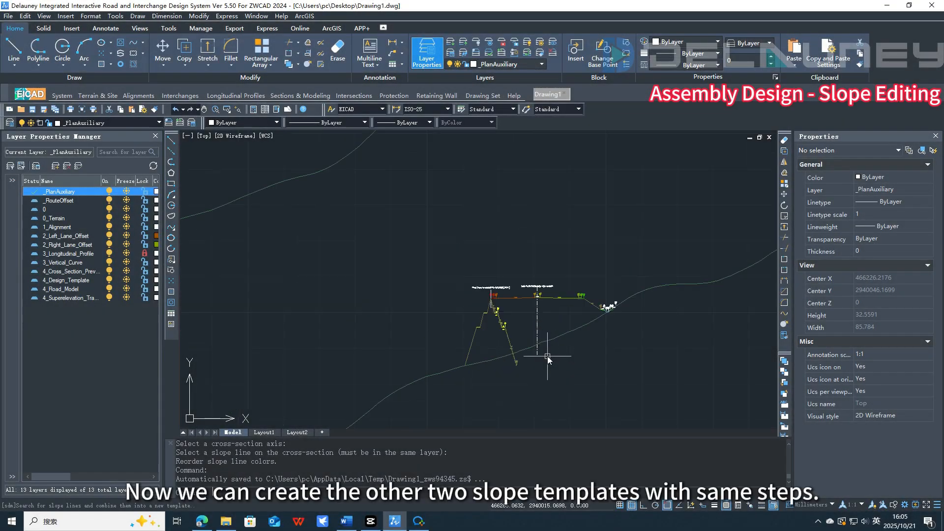
Step: Define the two upper left slopes of the K0+010 section as Fill Slope and the uppermost bench between them as Berm
{"action": "scroll", "coordinate": [548, 356], "scroll_direction": "down", "scroll_amount": 3}
{"action": "middle_click_drag", "start_coordinate": [561, 419], "coordinate": [555, 250]}
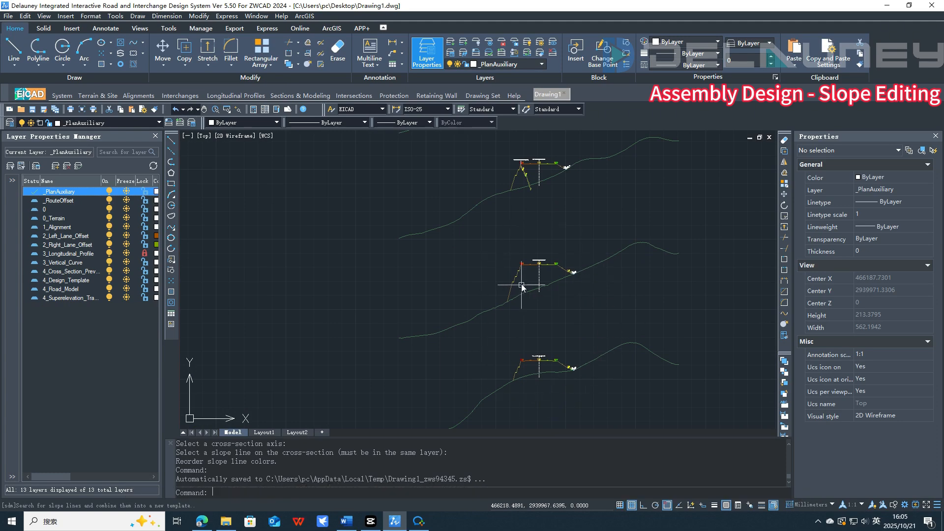
{"action": "scroll", "coordinate": [523, 288], "scroll_direction": "up", "scroll_amount": 5}
{"action": "left_click", "coordinate": [298, 95]}
{"action": "mouse_move", "coordinate": [339, 152]}
{"action": "left_click", "coordinate": [440, 226]}
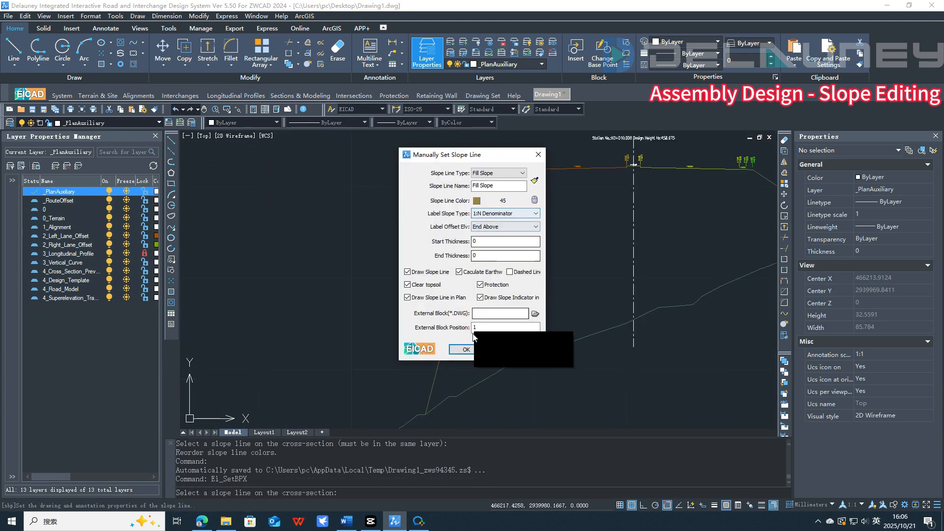
{"action": "left_click", "coordinate": [467, 349]}
{"action": "key", "text": "space"}
{"action": "left_click", "coordinate": [499, 209]}
{"action": "left_click", "coordinate": [466, 349]}
{"action": "key", "text": "space"}
{"action": "left_click", "coordinate": [491, 232]}
{"action": "left_click", "coordinate": [466, 349]}
Step: Define the two lower left benches of the K0+010 section as Berm and the two lower slopes as Fill Slope
{"action": "left_click", "coordinate": [479, 245]}
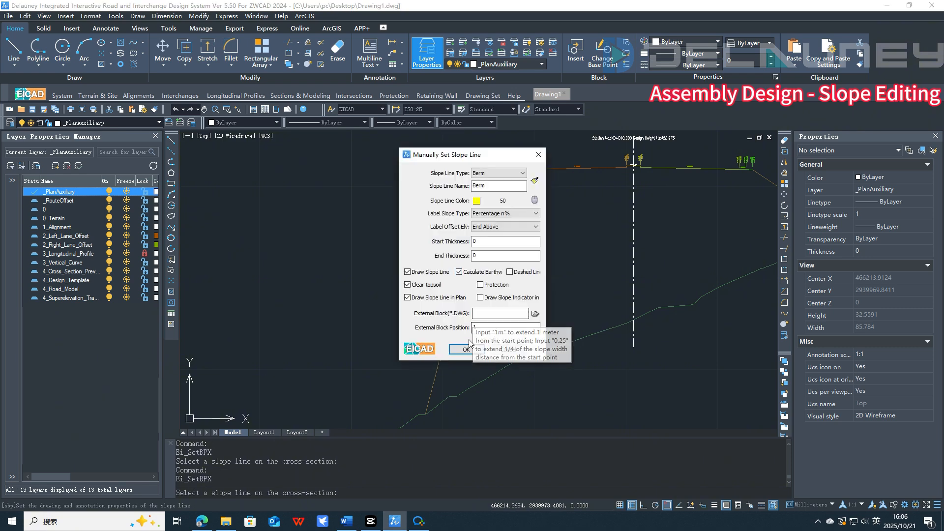
{"action": "left_click", "coordinate": [466, 348]}
{"action": "left_click", "coordinate": [474, 258]}
{"action": "left_click", "coordinate": [466, 349]}
{"action": "left_click", "coordinate": [465, 283]}
{"action": "left_click", "coordinate": [466, 349]}
{"action": "left_click", "coordinate": [455, 299]}
{"action": "left_click", "coordinate": [466, 349]}
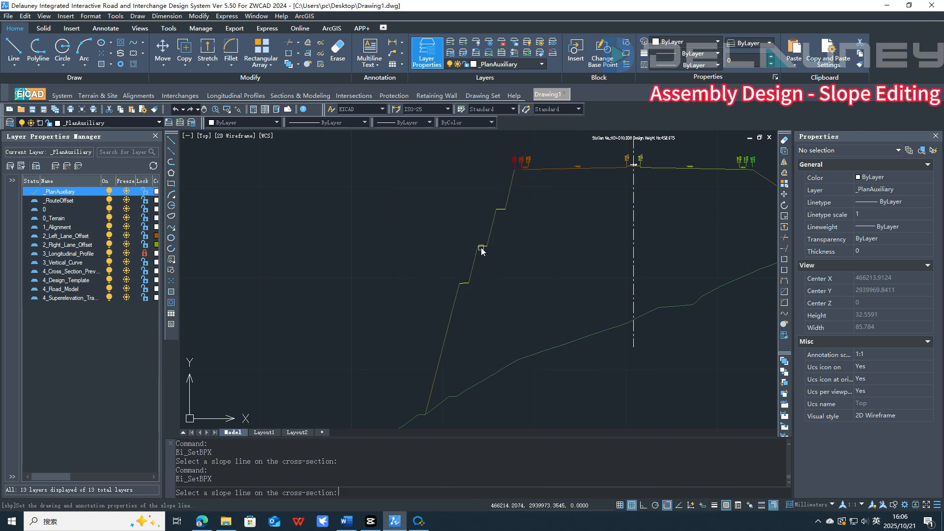
{"action": "left_click", "coordinate": [481, 249]}
{"action": "left_click", "coordinate": [466, 349]}
Step: Refresh the K0+010 cross section using its axis and one of its left slope lines
{"action": "left_click", "coordinate": [317, 95]}
{"action": "mouse_move", "coordinate": [345, 147]}
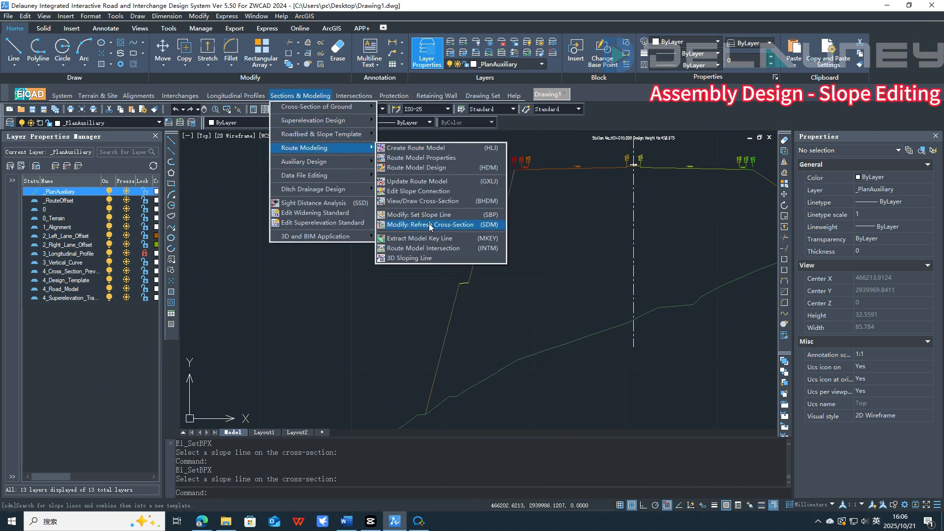
{"action": "left_click", "coordinate": [429, 224]}
{"action": "left_click", "coordinate": [634, 227]}
{"action": "left_click", "coordinate": [491, 230]}
Step: Define the uppermost left slope of the K0+000 section as a slope line and the upper bench below it as Berm
{"action": "scroll", "coordinate": [543, 246], "scroll_direction": "down", "scroll_amount": 2}
{"action": "middle_click_drag", "start_coordinate": [590, 423], "coordinate": [555, 156]}
{"action": "scroll", "coordinate": [473, 421], "scroll_direction": "up", "scroll_amount": 4}
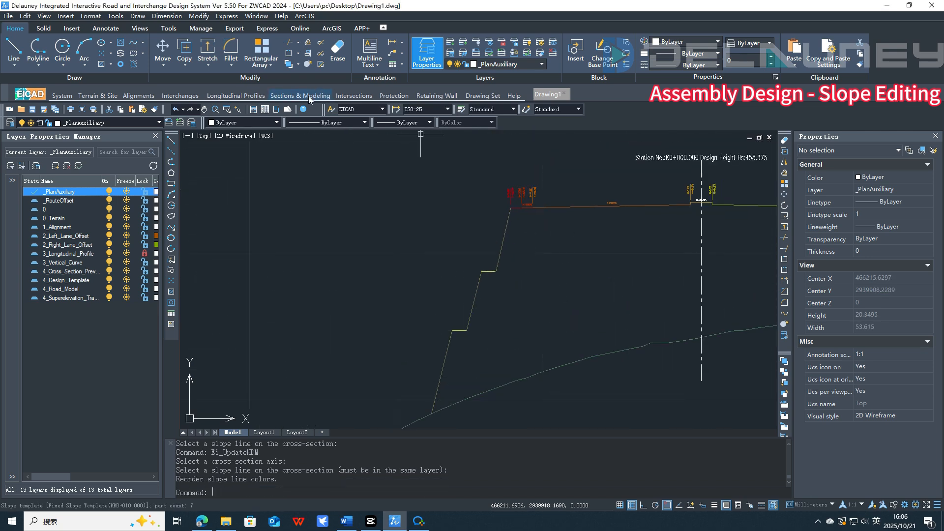
{"action": "left_click", "coordinate": [308, 96]}
{"action": "left_click", "coordinate": [444, 219]}
{"action": "left_click", "coordinate": [503, 238]}
{"action": "left_click", "coordinate": [467, 349]}
{"action": "key", "text": "space"}
{"action": "left_click", "coordinate": [489, 271]}
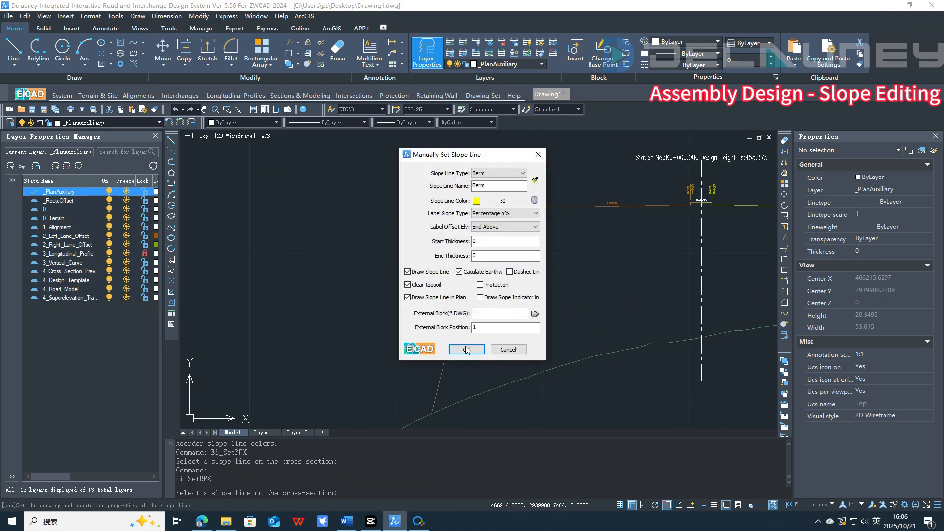
{"action": "left_click", "coordinate": [466, 348]}
Step: Define the lower left bench of the K0+000 section and the slope beneath it as slope lines
{"action": "key", "text": "space"}
{"action": "left_click", "coordinate": [459, 330]}
{"action": "left_click", "coordinate": [464, 349]}
{"action": "left_click", "coordinate": [449, 347]}
{"action": "left_click", "coordinate": [466, 348]}
Step: Refresh the K0+000 cross section using its axis and its upper left slope line
{"action": "left_click", "coordinate": [302, 96]}
{"action": "left_click", "coordinate": [433, 229]}
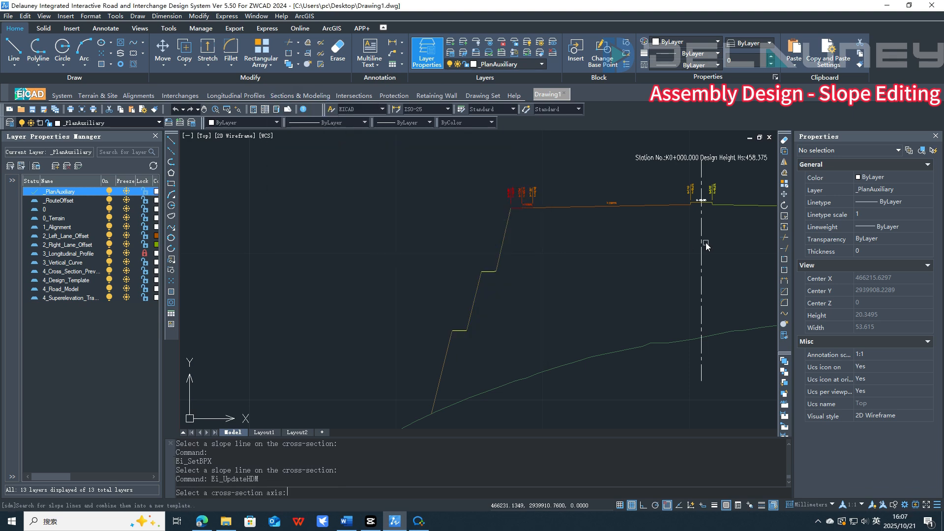
{"action": "left_click", "coordinate": [702, 243]}
{"action": "left_click", "coordinate": [500, 255]}
{"action": "left_click", "coordinate": [548, 291]}
Step: Update the road model of route K to rebuild it from the refreshed cross sections
{"action": "scroll", "coordinate": [548, 288], "scroll_direction": "down", "scroll_amount": 6}
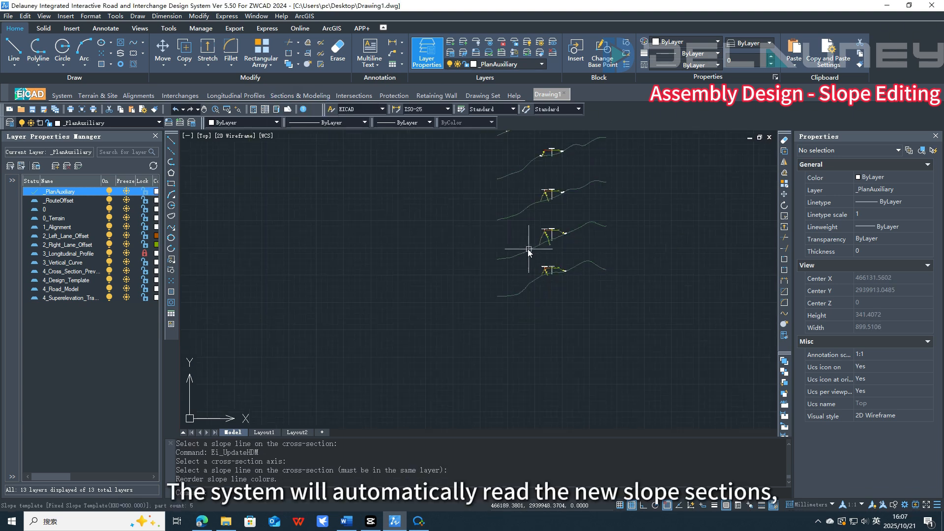
{"action": "scroll", "coordinate": [422, 242], "scroll_direction": "down", "scroll_amount": 2}
{"action": "middle_click_drag", "start_coordinate": [416, 244], "coordinate": [411, 274]}
{"action": "scroll", "coordinate": [437, 254], "scroll_direction": "down", "scroll_amount": 2}
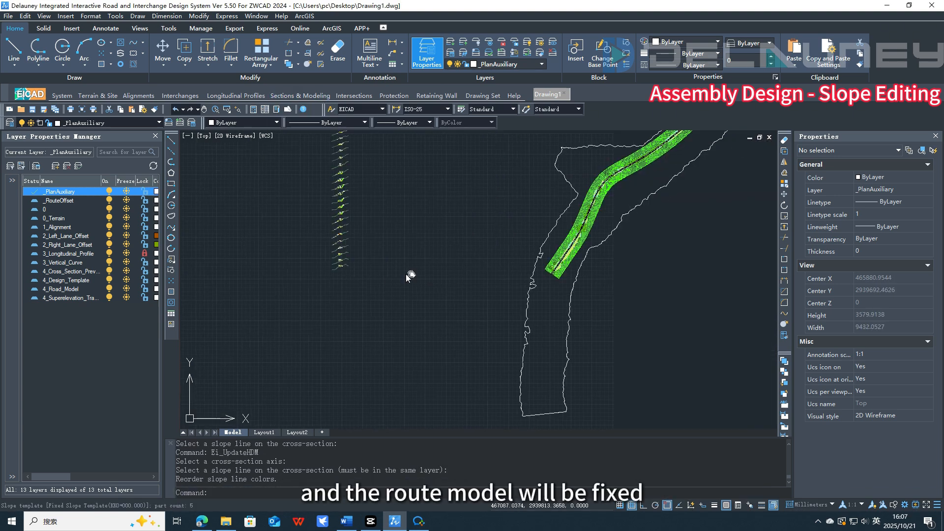
{"action": "scroll", "coordinate": [560, 280], "scroll_direction": "up", "scroll_amount": 10}
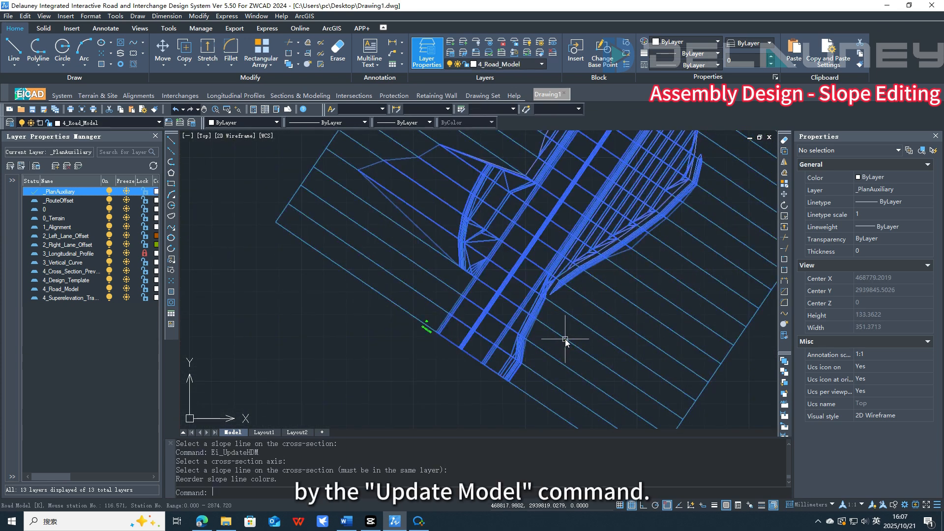
{"action": "double_click", "coordinate": [564, 340]}
{"action": "left_click", "coordinate": [451, 253]}
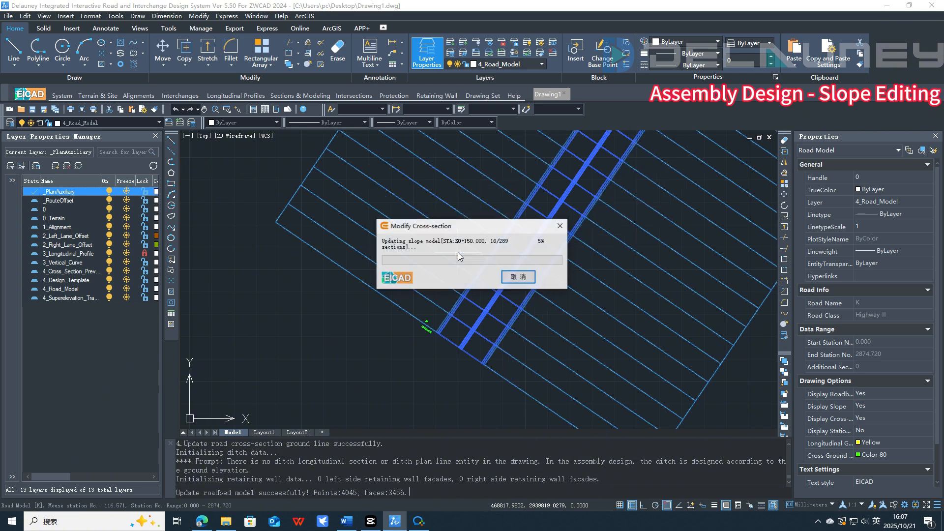
{"action": "scroll", "coordinate": [445, 293], "scroll_direction": "up", "scroll_amount": 2}
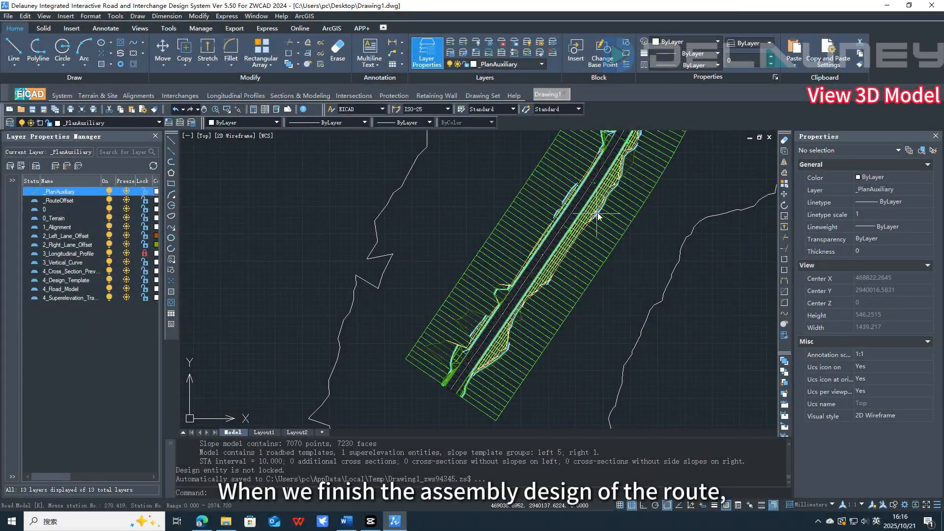
Step: Open the 3D view of route K in Wireframe Mode with the Plain area background and without terrain
{"action": "mouse_move", "coordinate": [597, 212]}
{"action": "middle_mouse_down"}
{"action": "mouse_move", "coordinate": [528, 358]}
{"action": "mouse_move", "coordinate": [536, 347]}
{"action": "mouse_move", "coordinate": [520, 340]}
{"action": "middle_mouse_up"}
{"action": "middle_click_drag", "start_coordinate": [665, 196], "coordinate": [453, 413]}
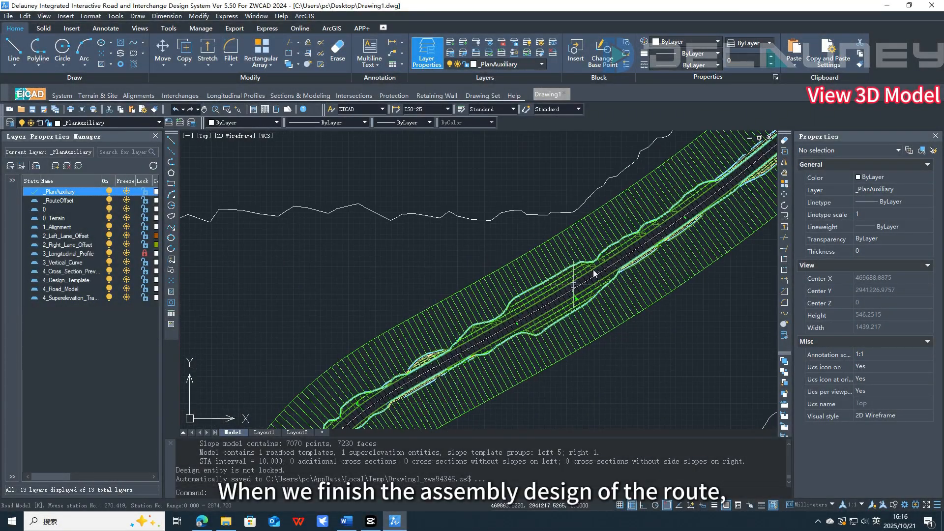
{"action": "middle_click_drag", "start_coordinate": [664, 217], "coordinate": [506, 355]}
{"action": "middle_click_drag", "start_coordinate": [733, 219], "coordinate": [561, 366]}
{"action": "middle_click_drag", "start_coordinate": [687, 207], "coordinate": [636, 231]}
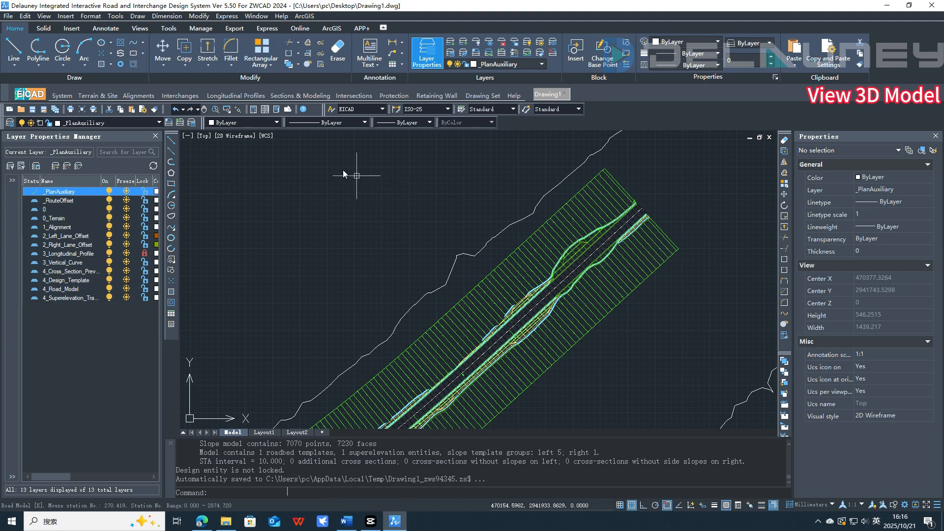
{"action": "left_click", "coordinate": [300, 95]}
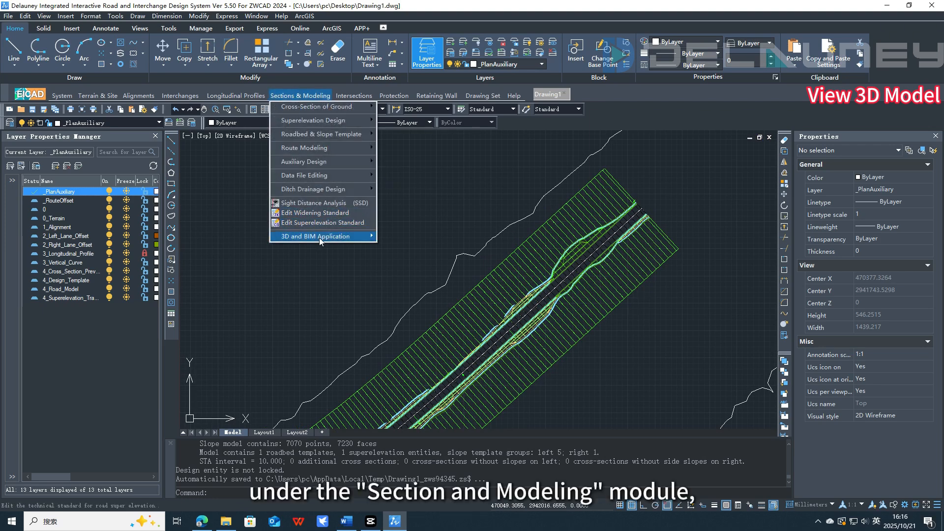
{"action": "mouse_move", "coordinate": [320, 238]}
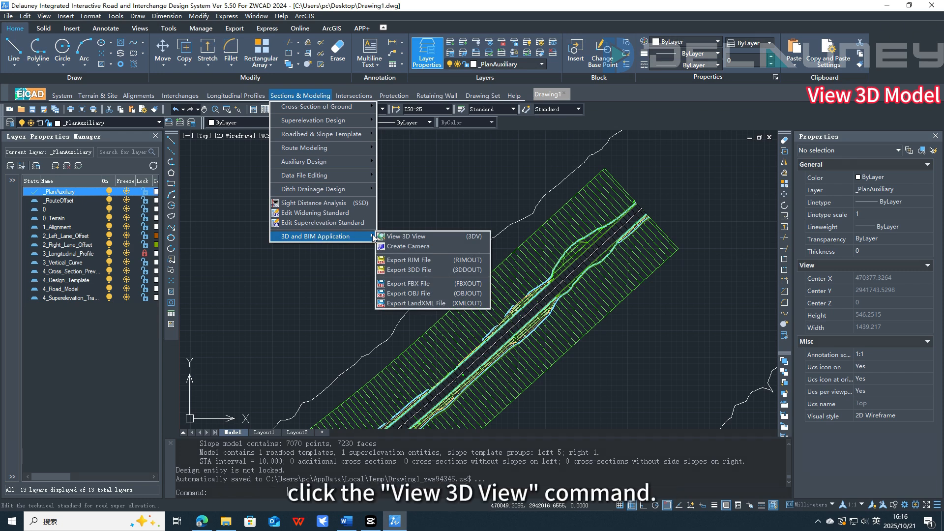
{"action": "left_click", "coordinate": [407, 236]}
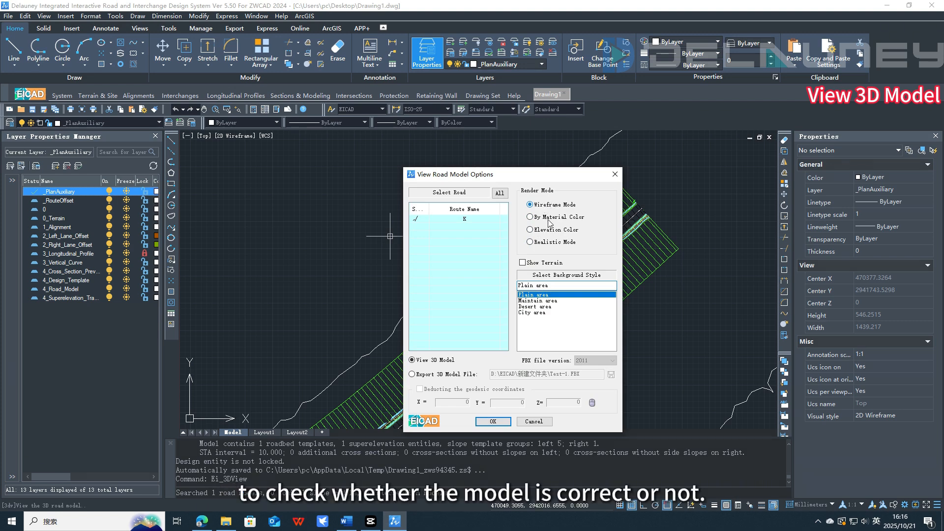
{"action": "left_click", "coordinate": [493, 422]}
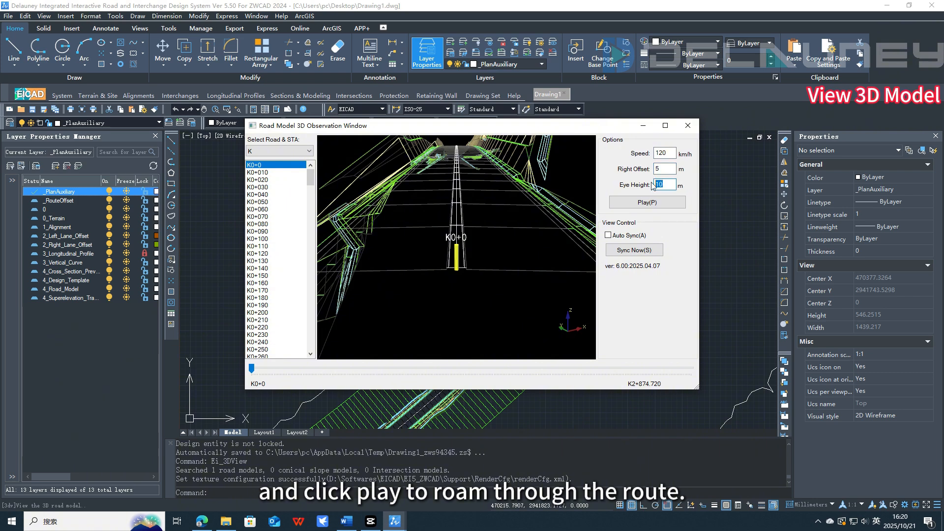
Step: Set the eye height to 30 m, briefly play the route roam, stop it, and inspect the road and side slopes from different angles
{"action": "type", "text": "30"}
{"action": "left_click", "coordinate": [638, 207]}
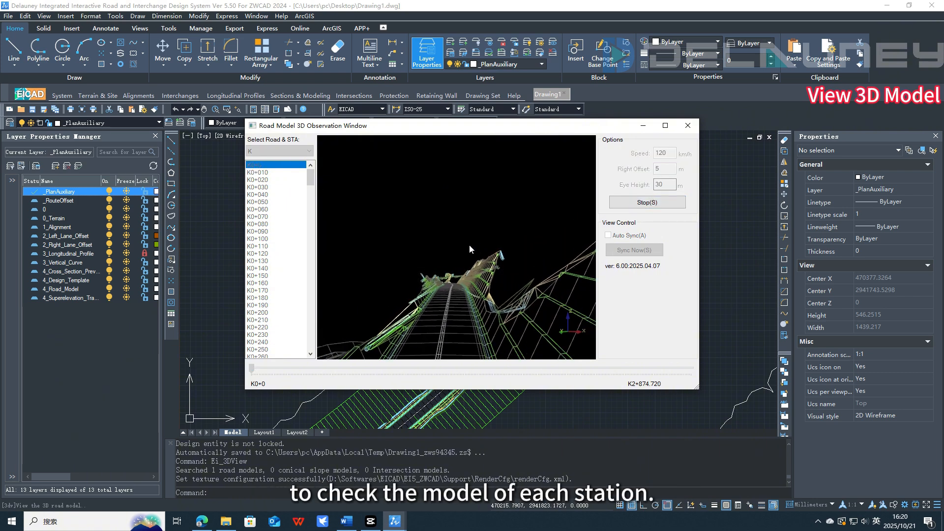
{"action": "left_click", "coordinate": [645, 198]}
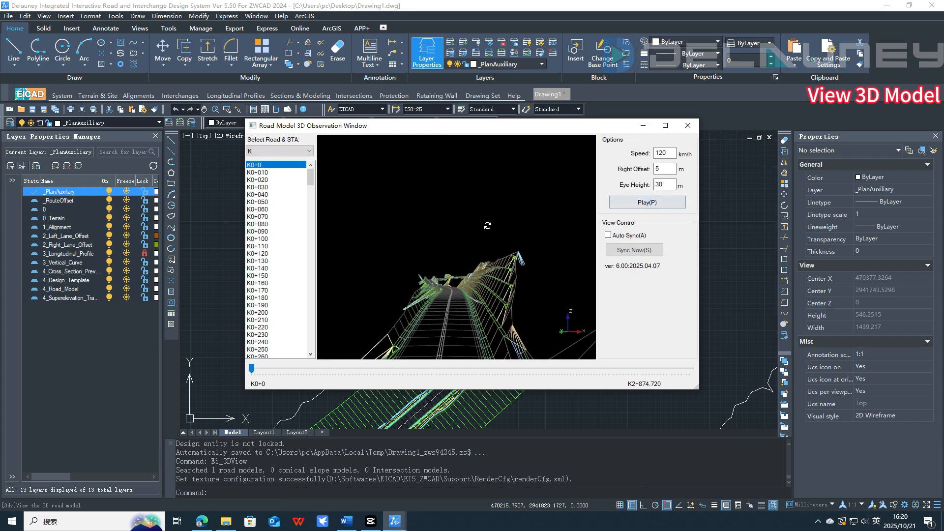
{"action": "left_click_drag", "start_coordinate": [487, 225], "coordinate": [541, 272]}
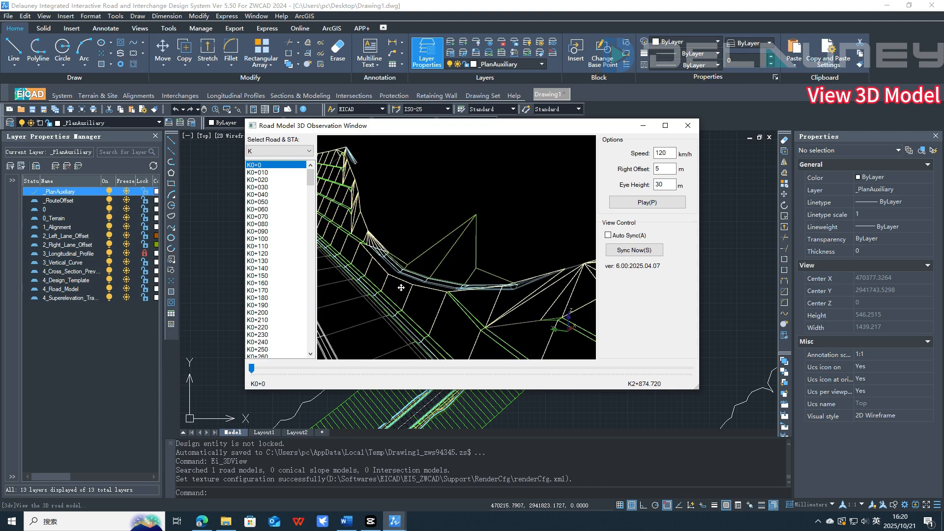
{"action": "left_click_drag", "start_coordinate": [401, 288], "coordinate": [363, 232]}
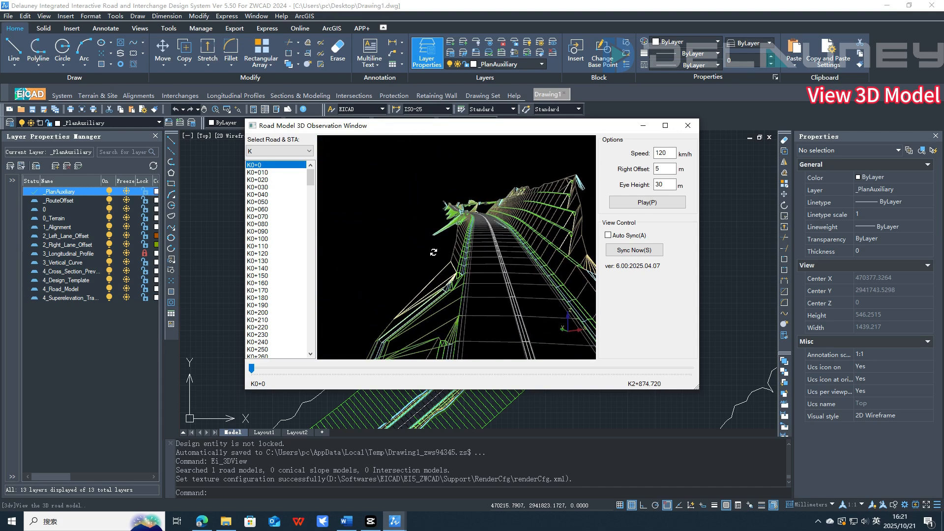